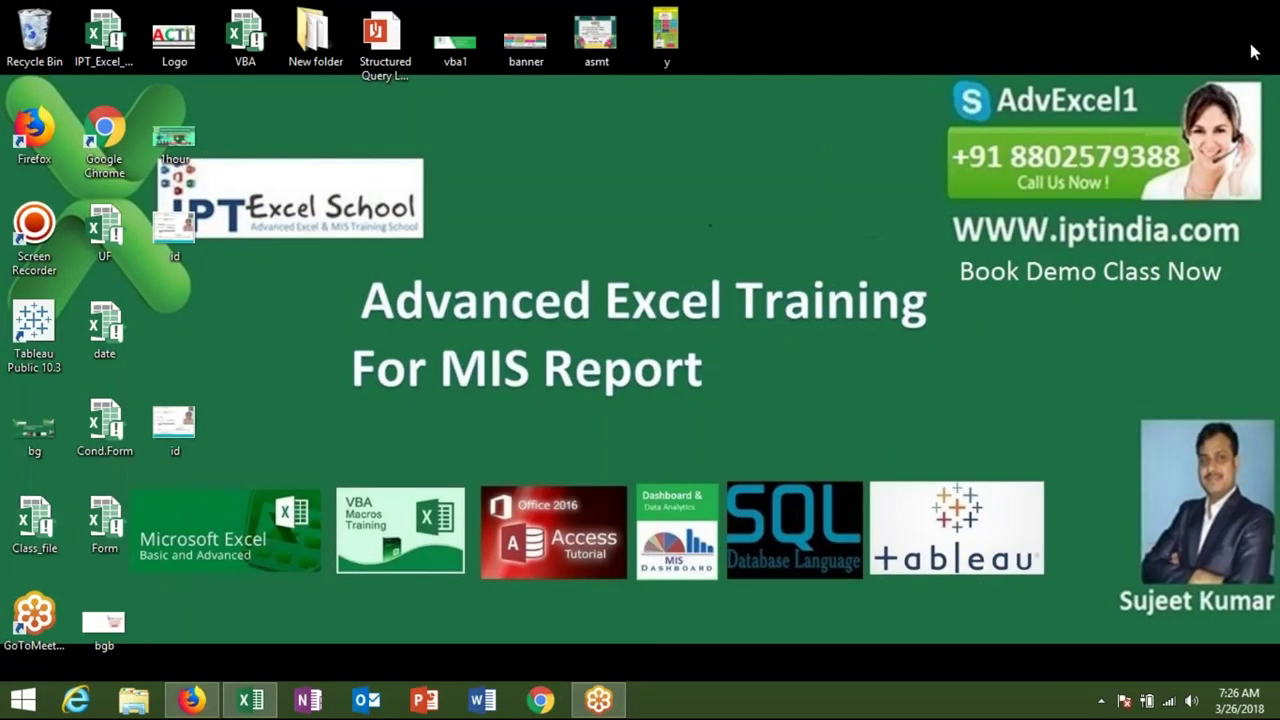
Refresh the desktop and open the Class_file workbook, which opens on Sheet5 in Excel.
right_click(1018, 122)
click(1075, 175)
double_click(40, 548)
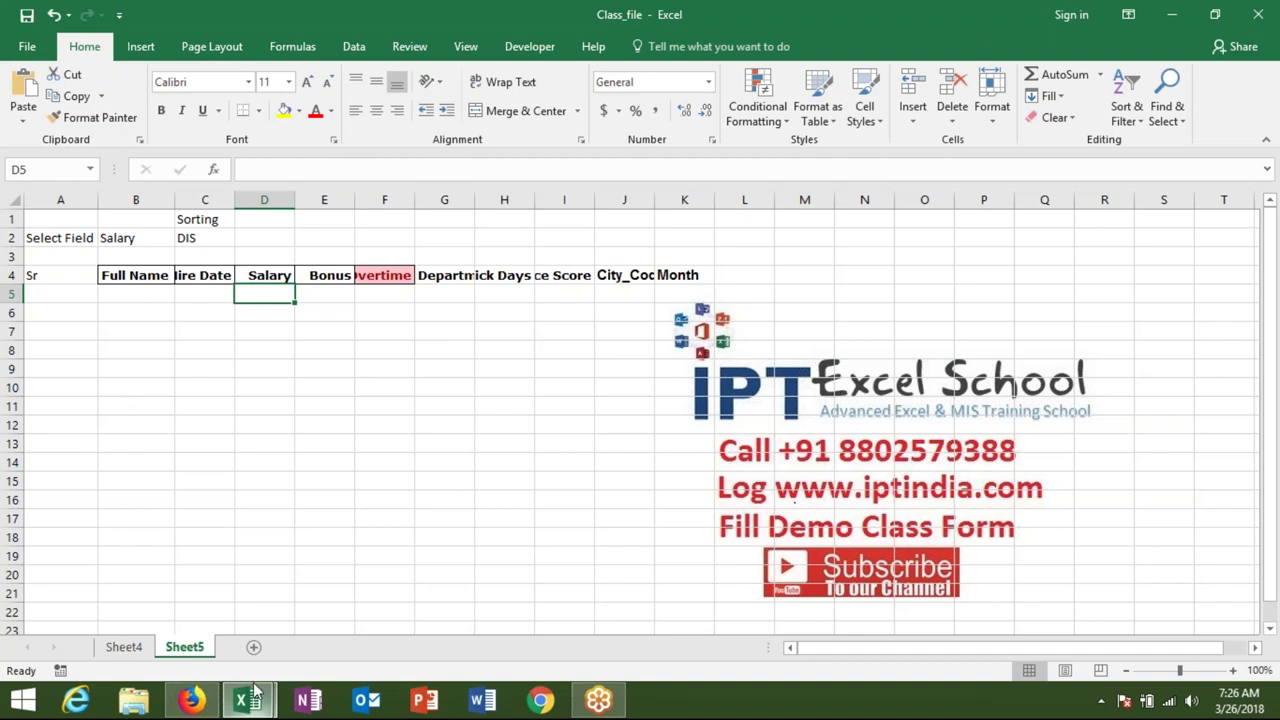
Add Sheet1, enter test values 85 and 25 in A1:A2, then clear both cells.
click(253, 647)
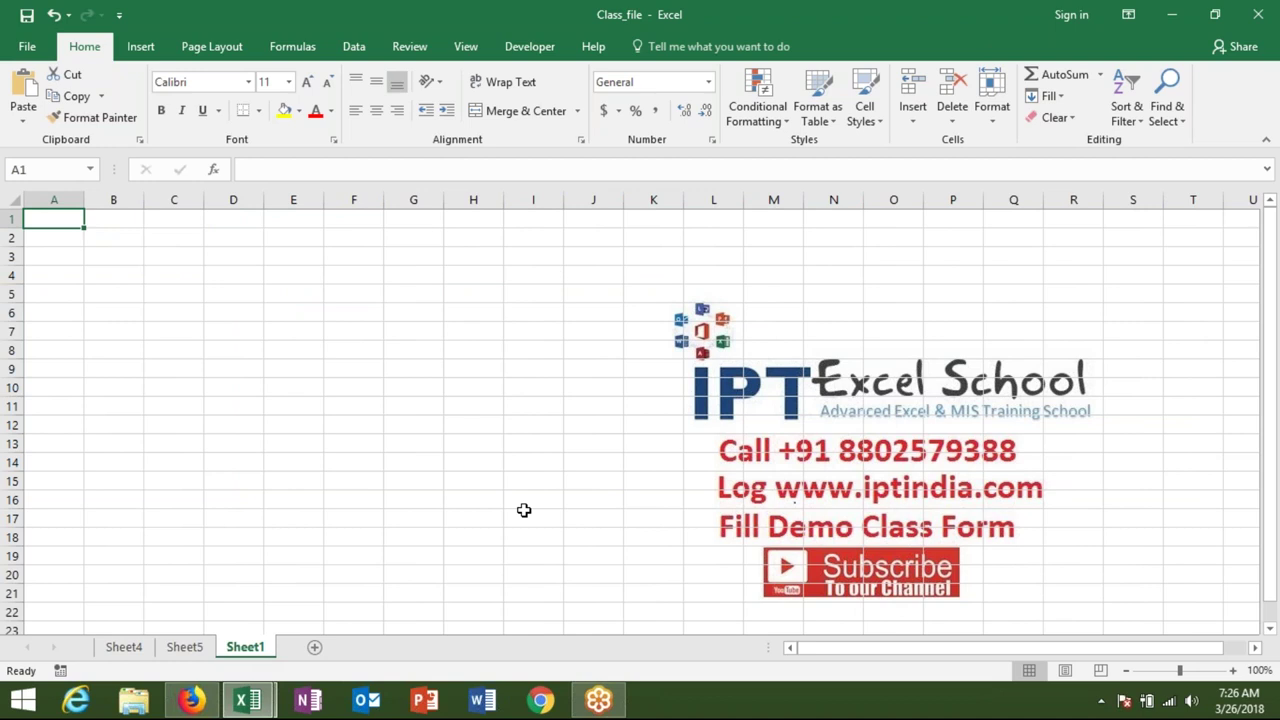
text(85)
key(Return)
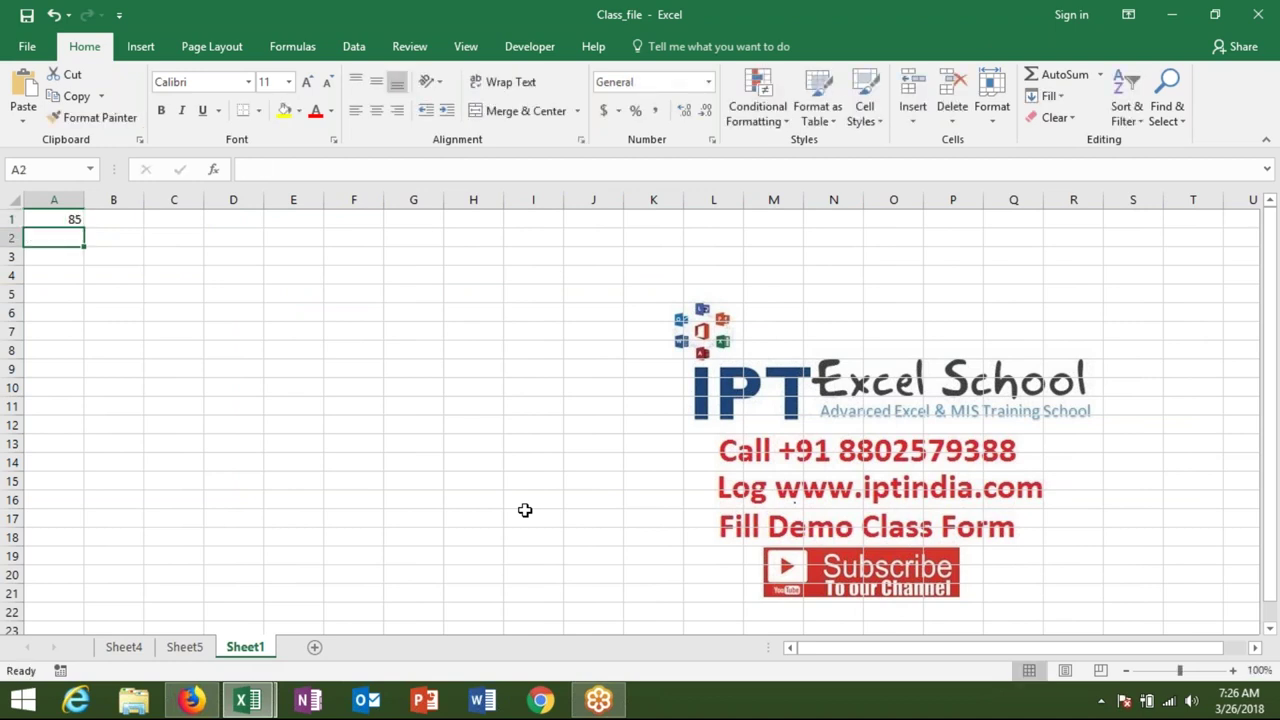
text(25)
key(Return)
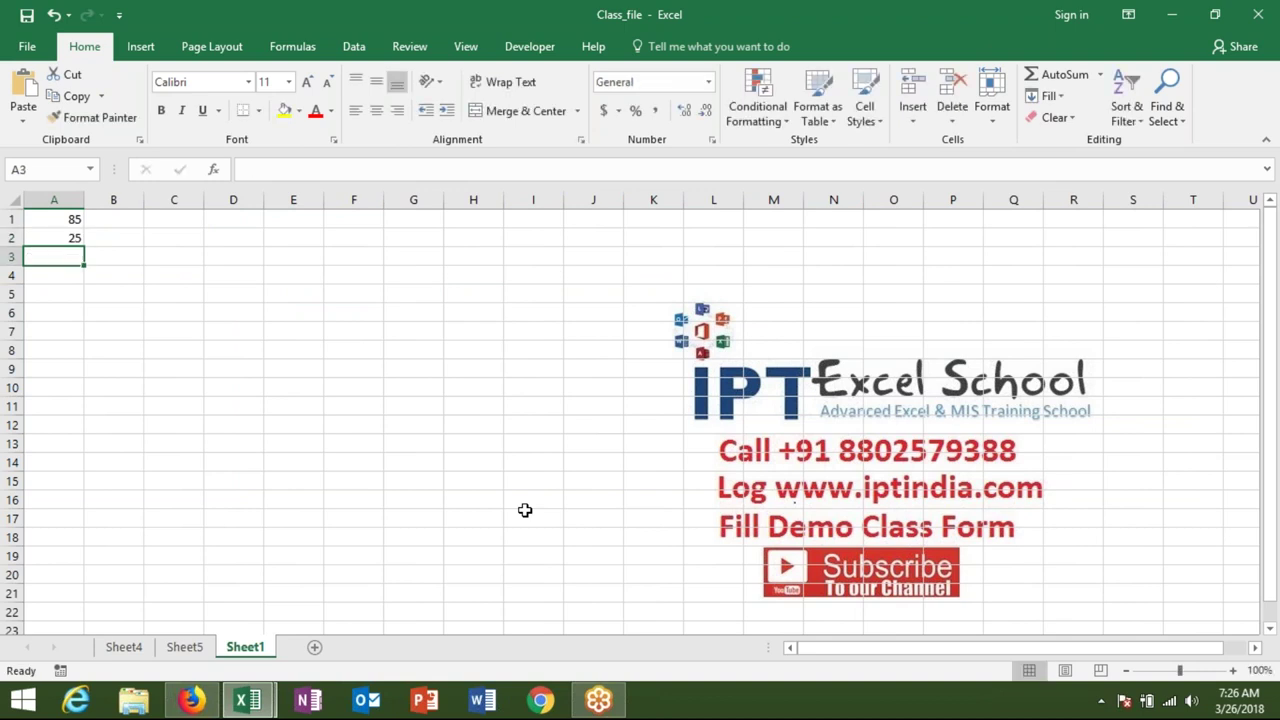
key(Up)
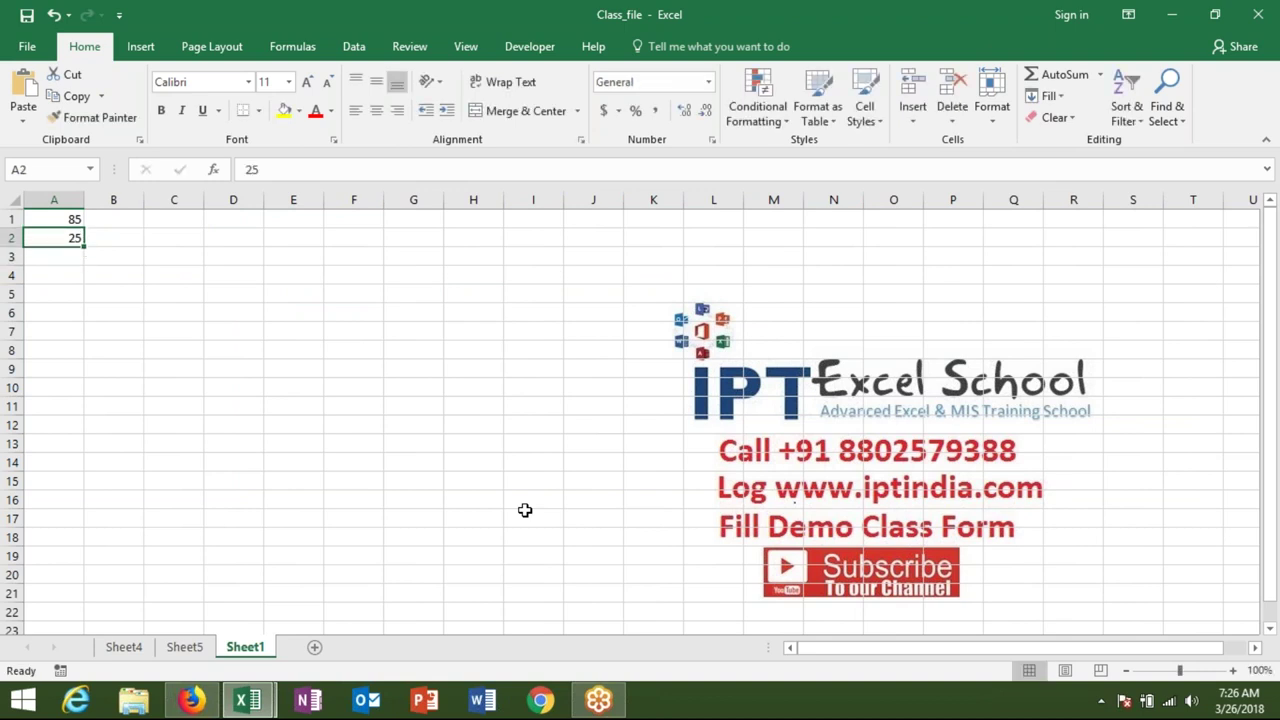
key(Delete)
key(Up)
key(Delete)
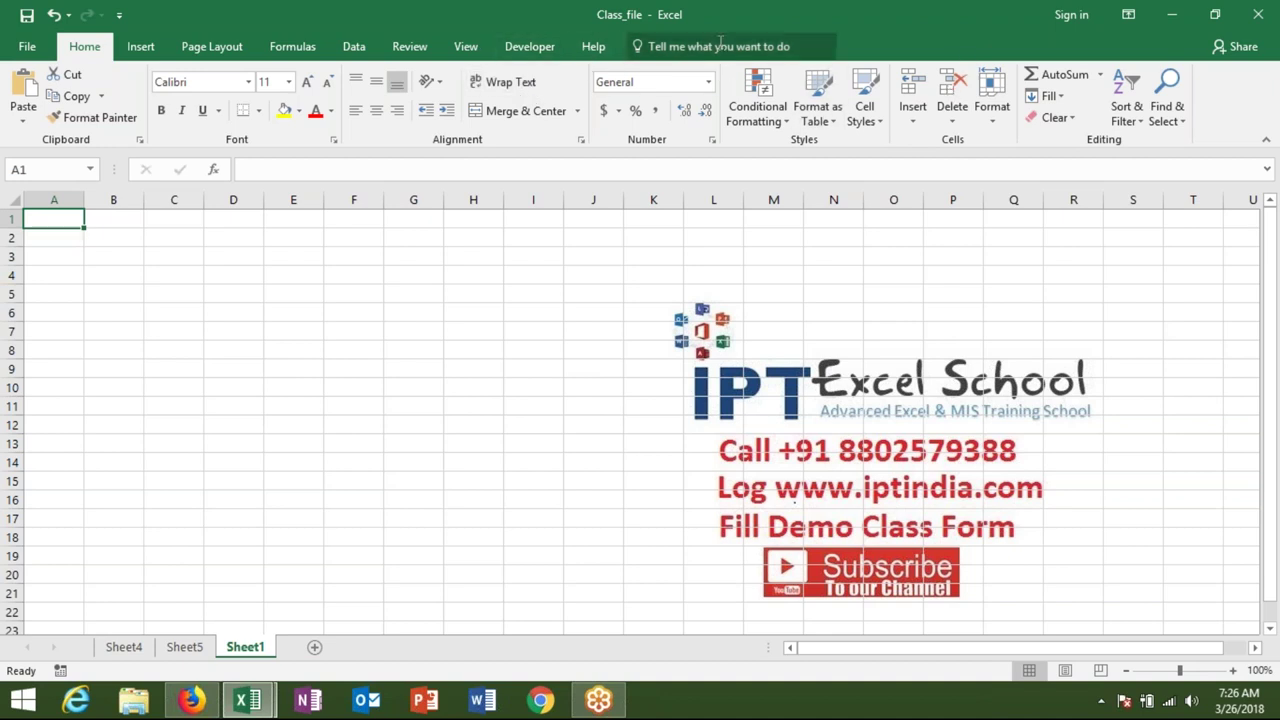
Open the Visual Basic editor from the Developer tab and show Sheet1's code window.
click(536, 46)
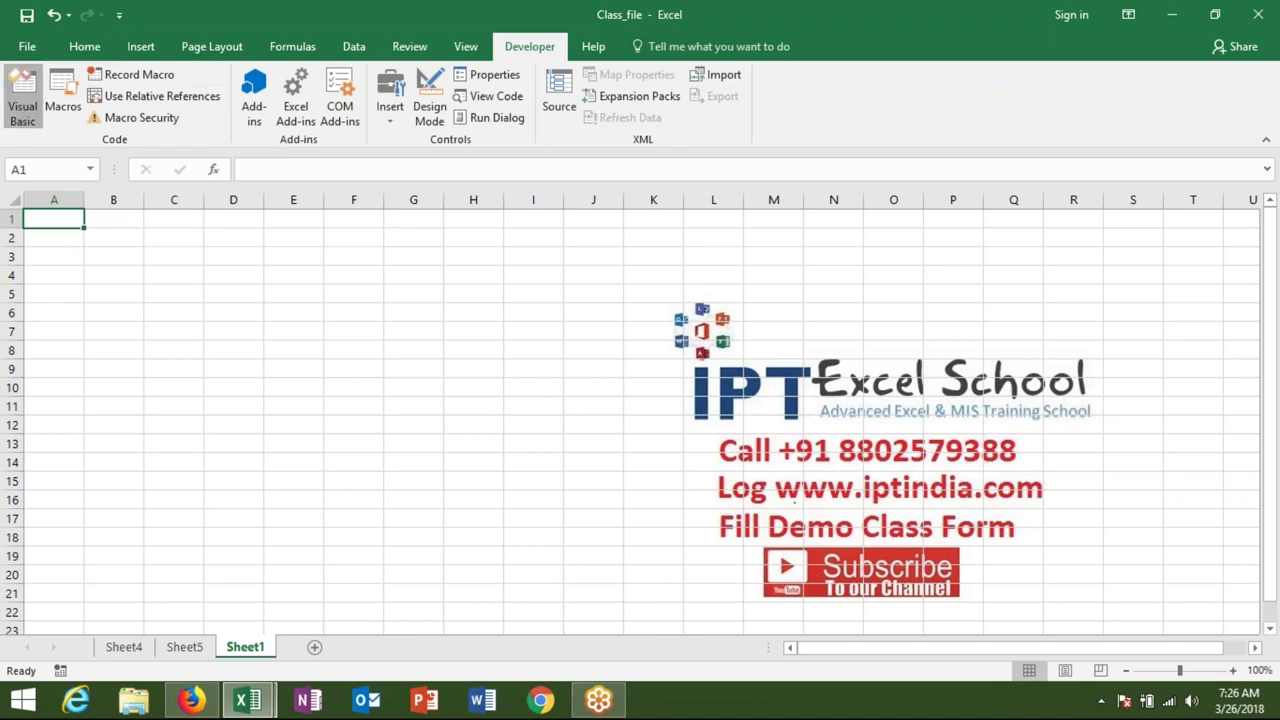
click(22, 106)
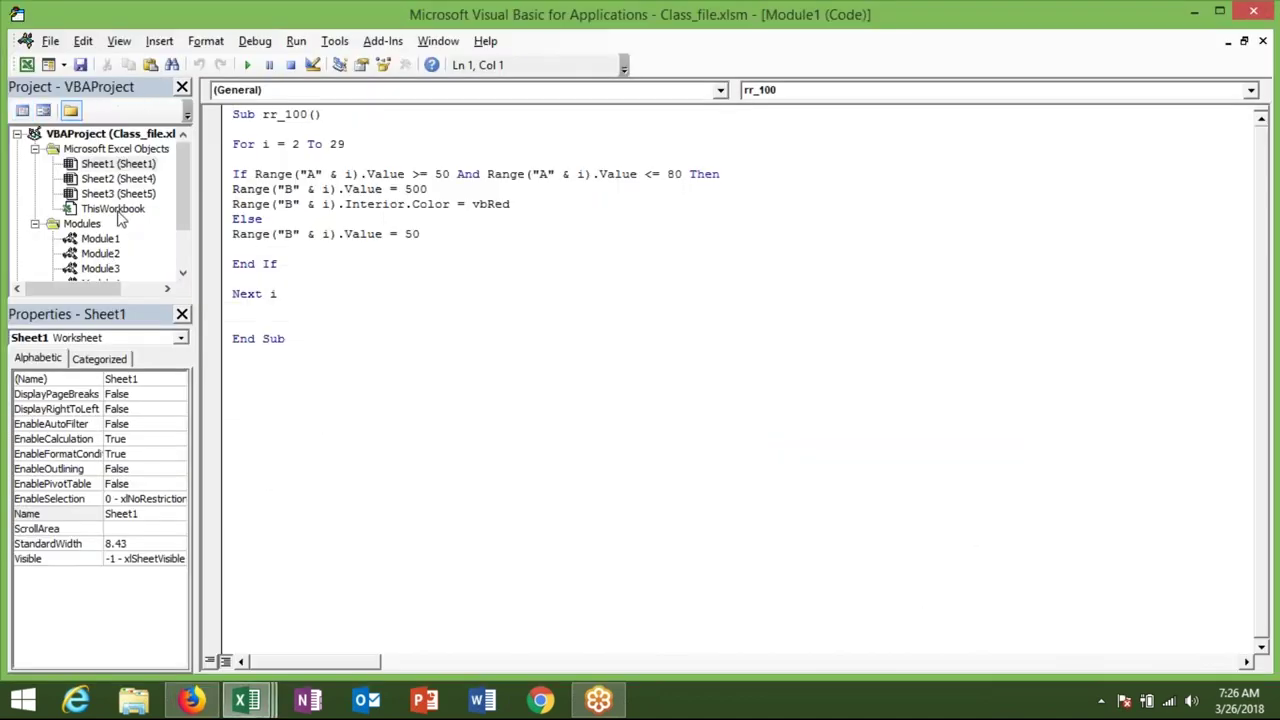
double_click(118, 164)
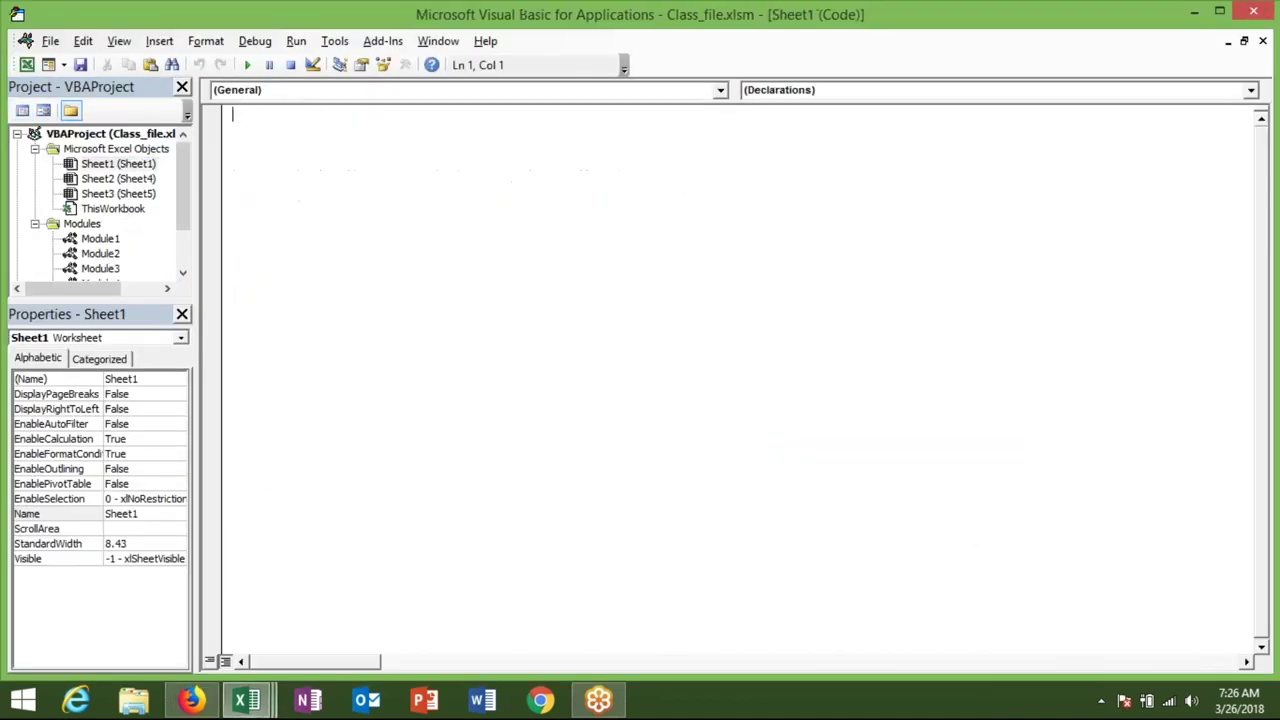
key(alt+F11)
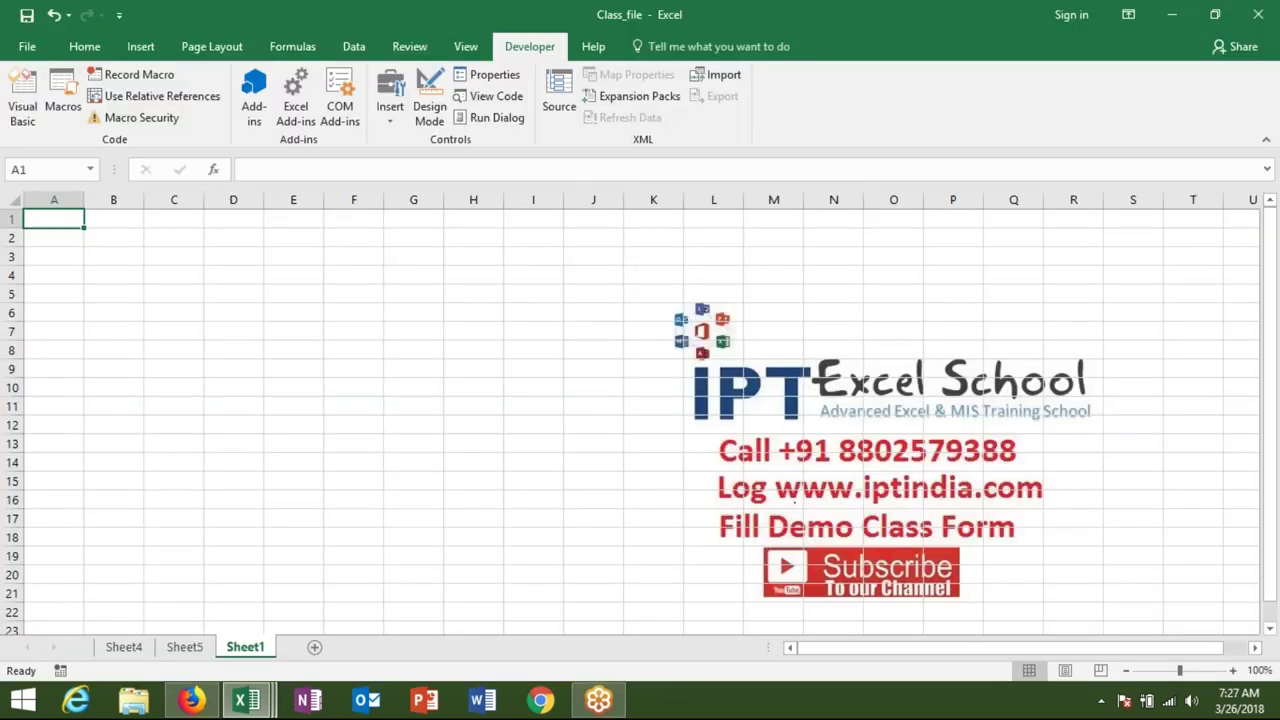
key(alt+F11)
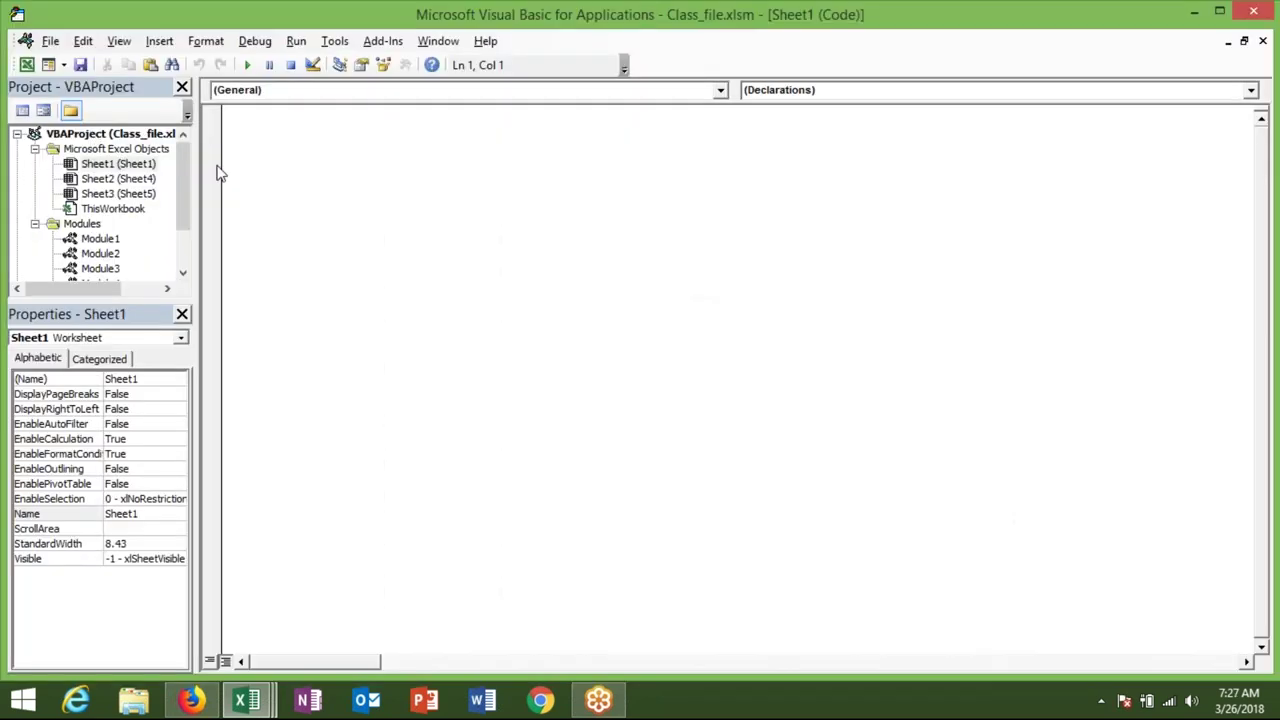
Create a Worksheet_Change procedure for Sheet1 and delete the Worksheet_SelectionChange stub.
click(268, 94)
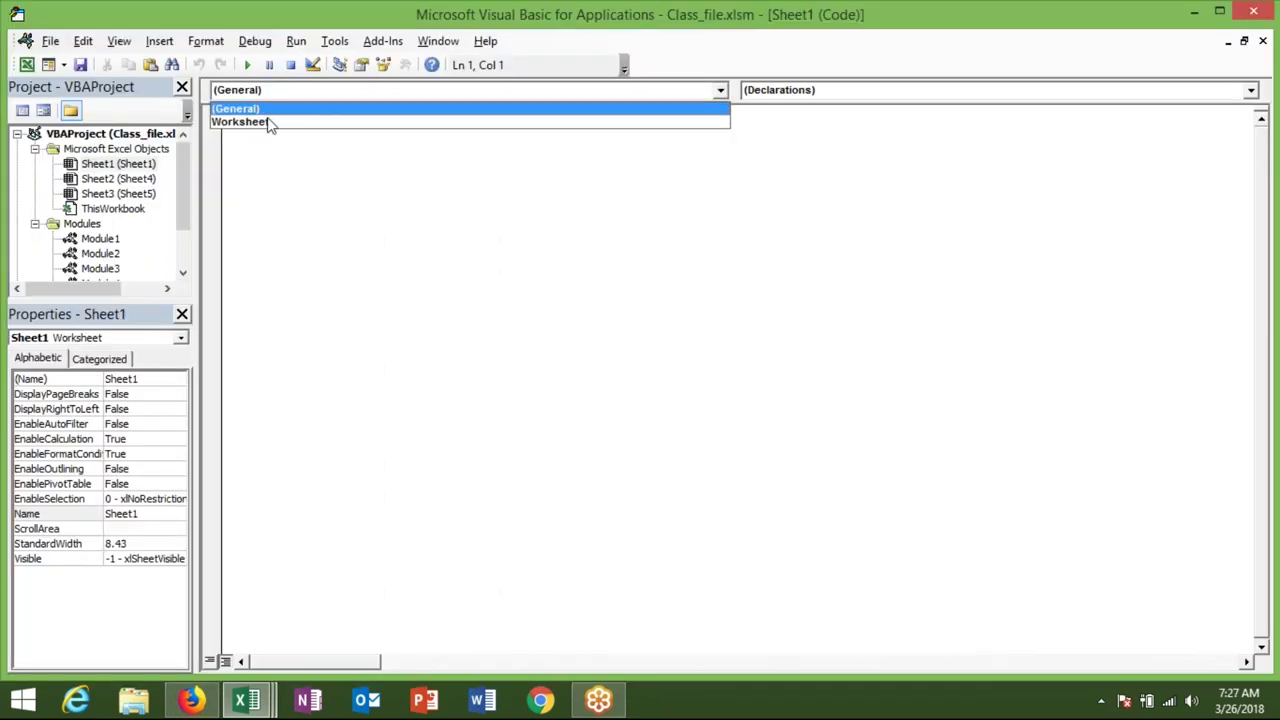
click(388, 122)
click(765, 92)
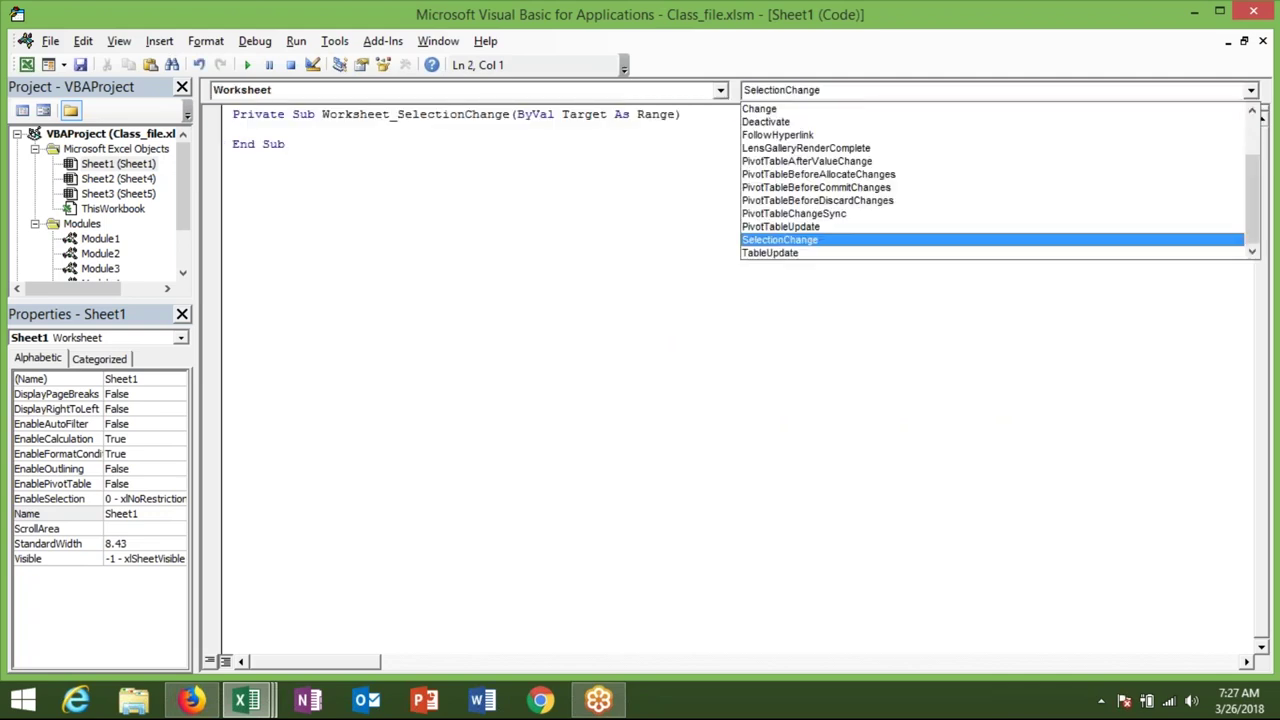
click(762, 108)
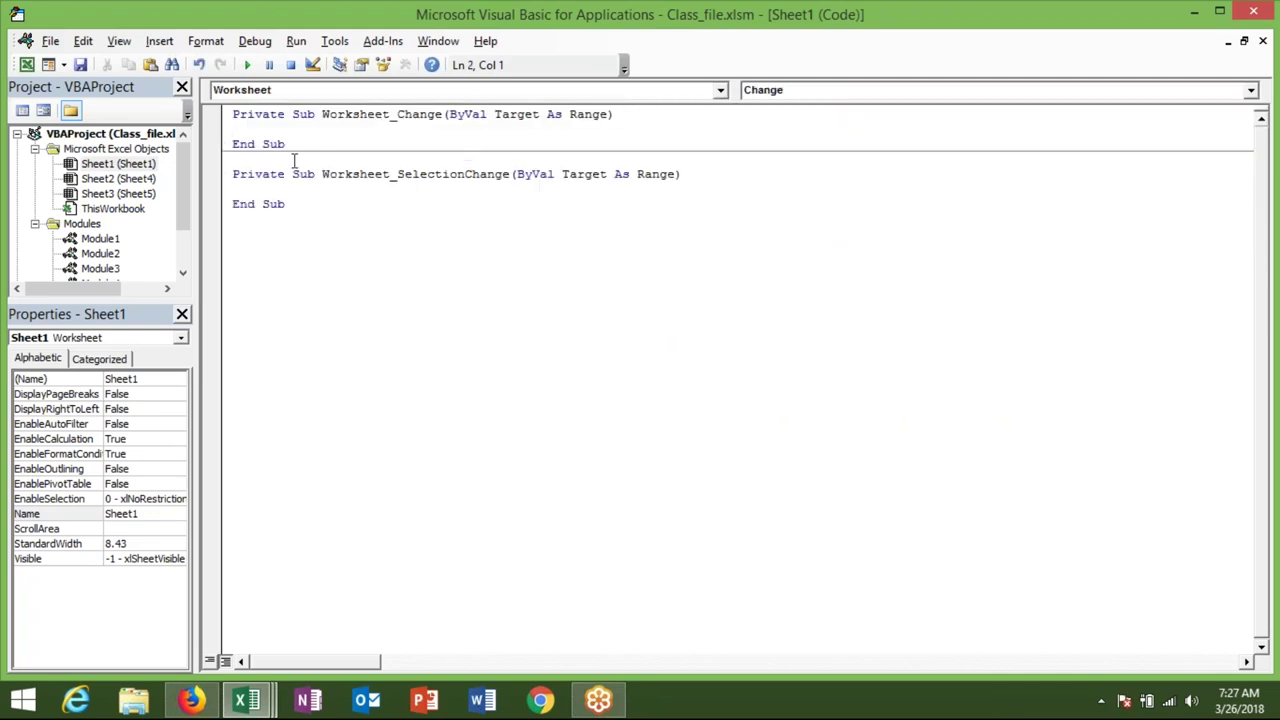
drag(298, 204, 213, 176)
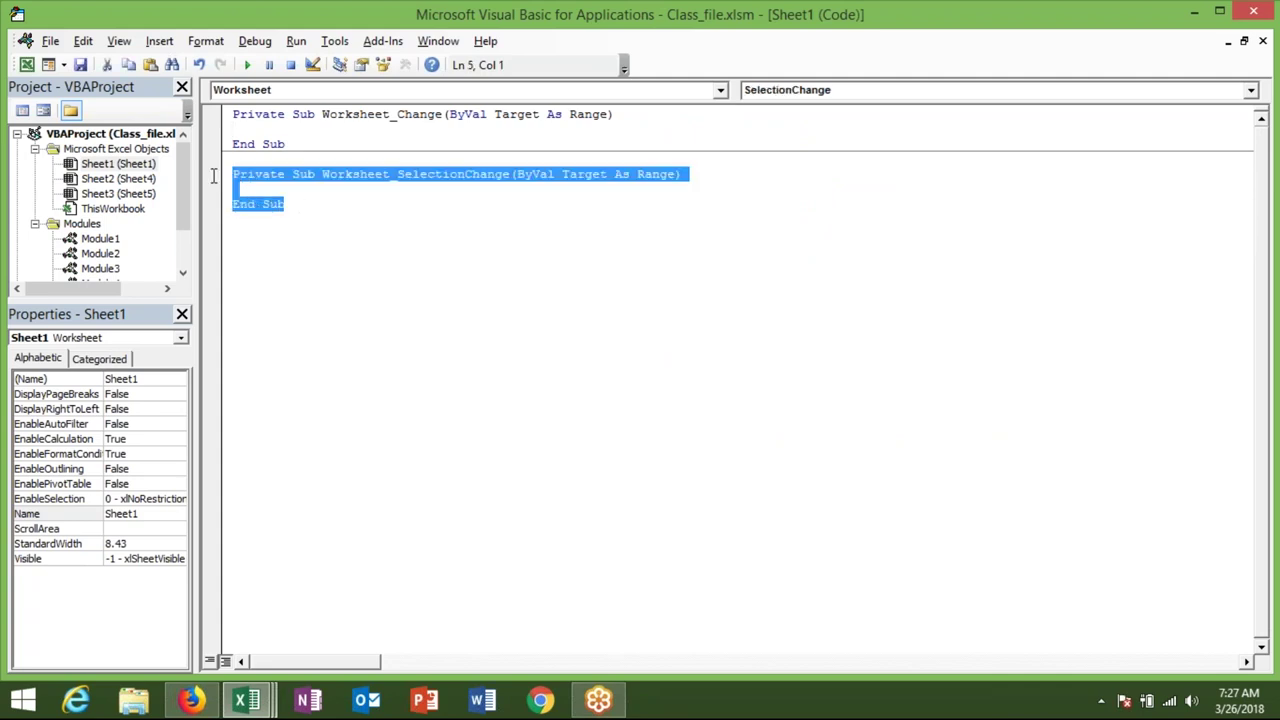
key(Delete)
key(Return)
key(alt+F11)
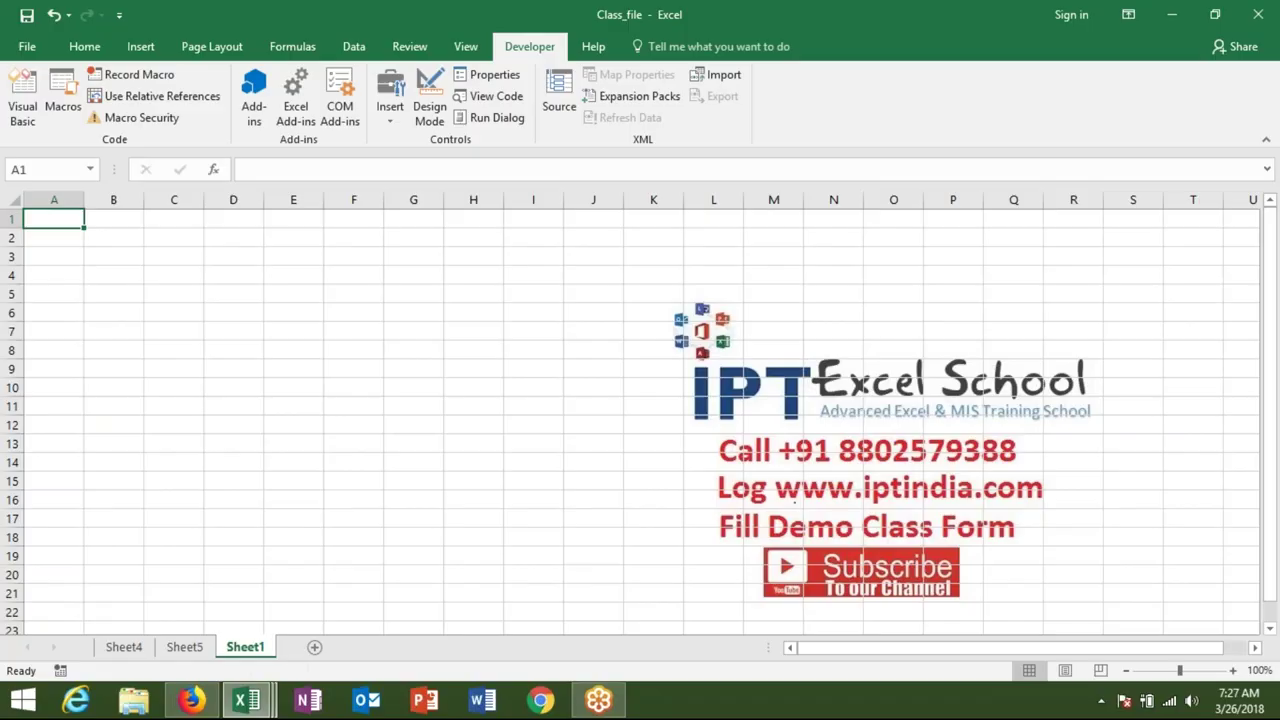
key(alt+F11)
Write the line If ActiveCell.Column = 1 Then inside Worksheet_Change.
text(if activecell)
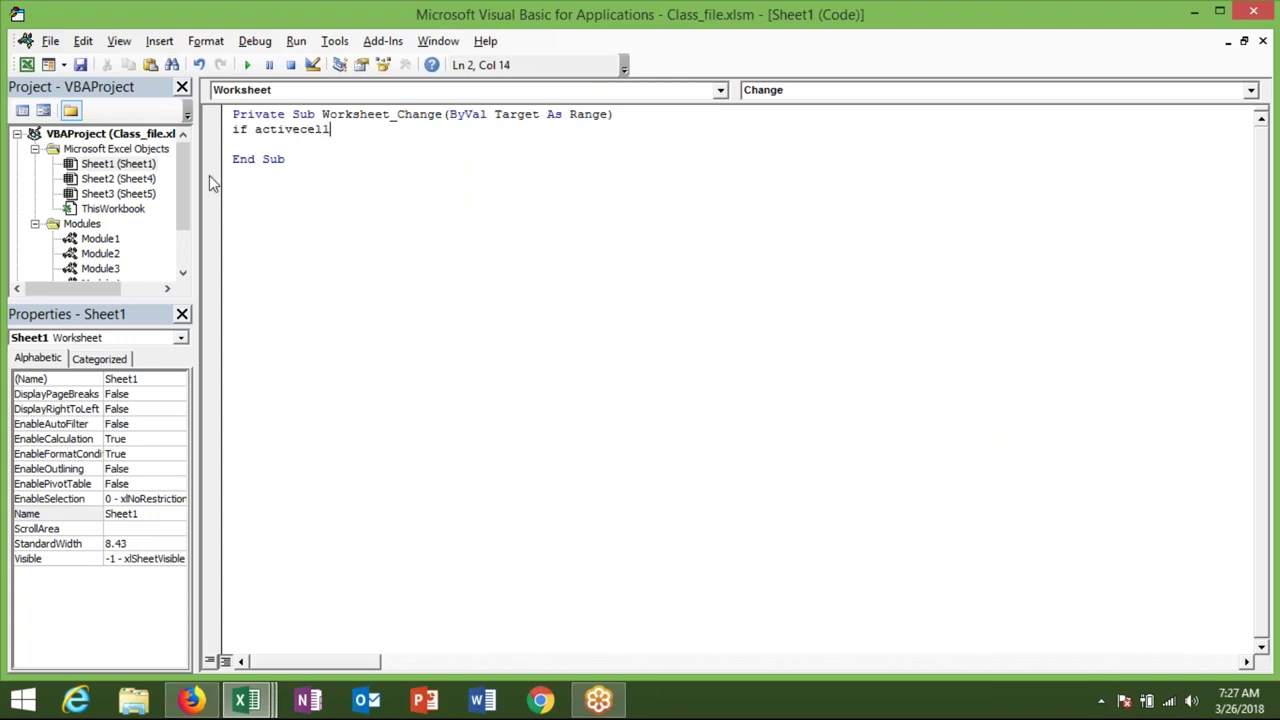
text(.col)
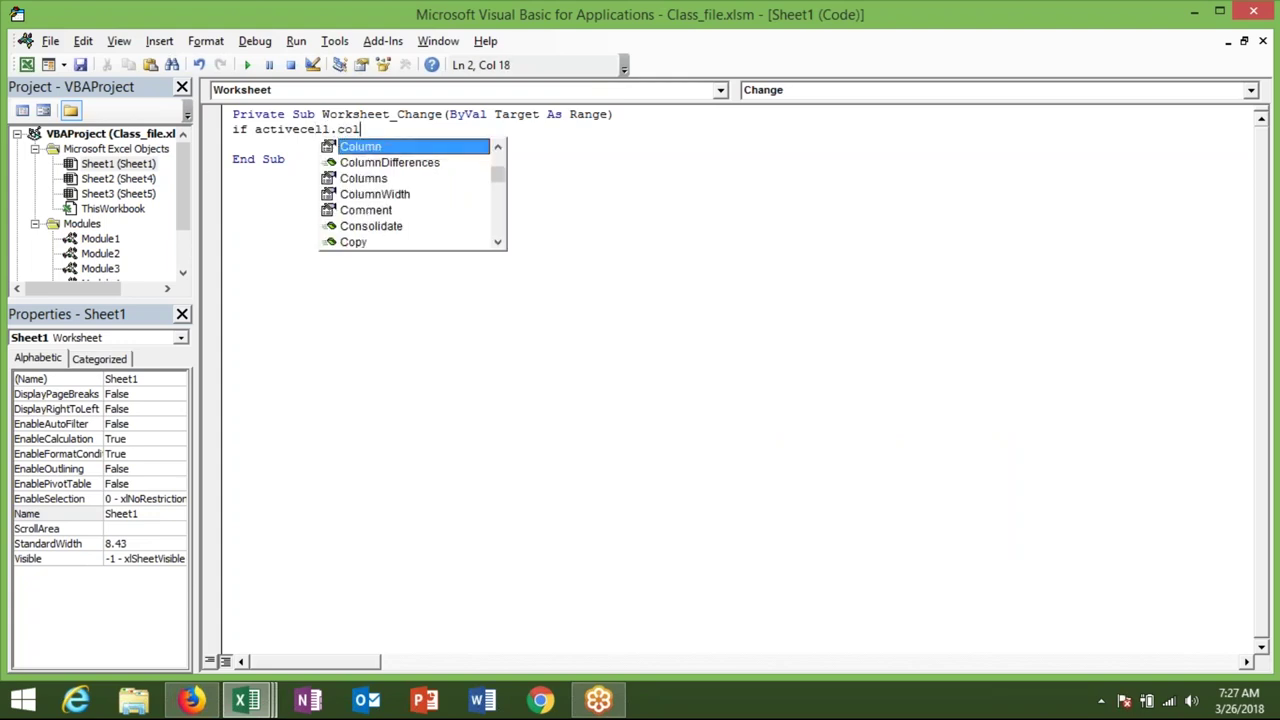
key(Tab)
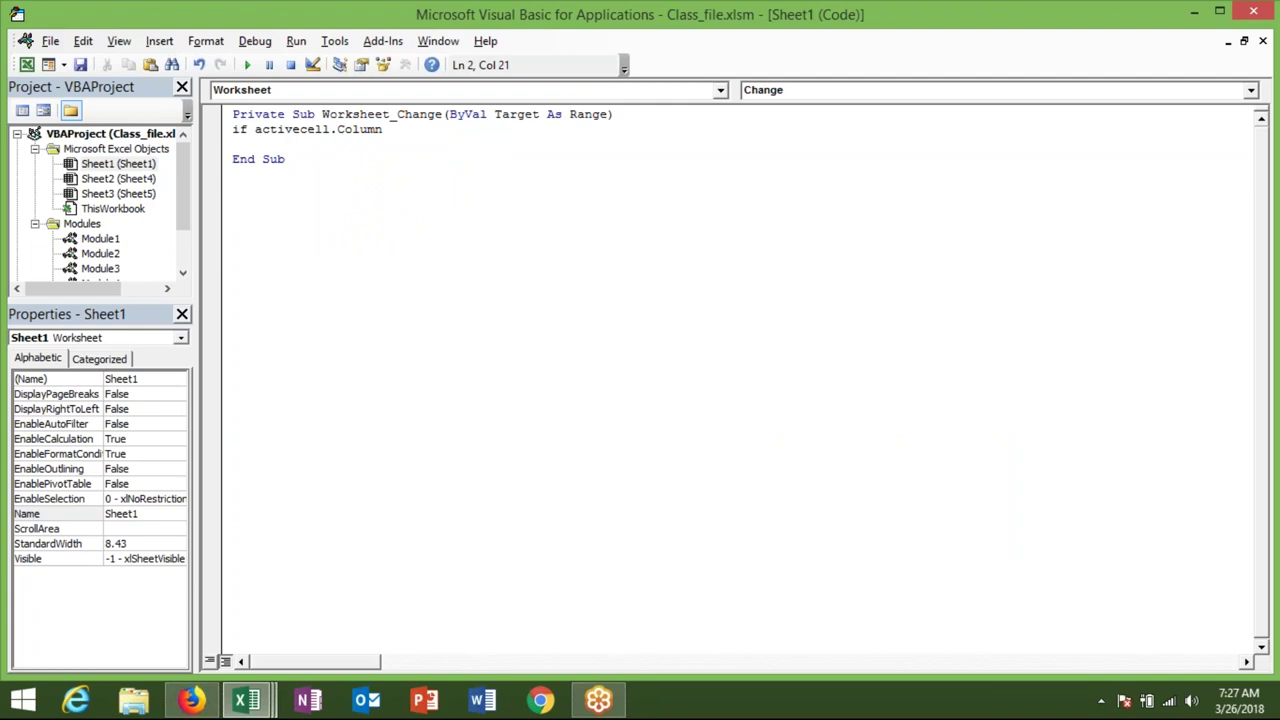
text(=1 )
text(then)
key(Return)
key(Return)
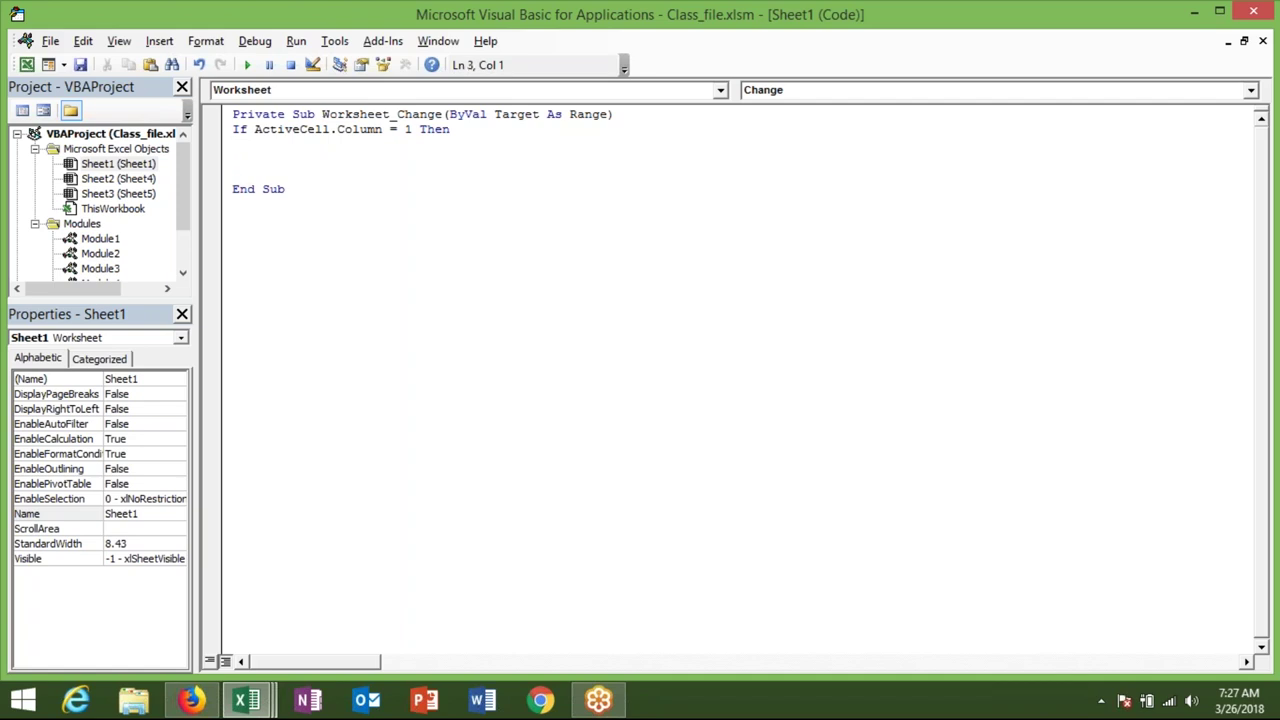
key(alt+F11)
key(Down)
key(Up)
key(alt+F11)
Add Range("A1", Range("A65000").End(xlUp)).Select, then start entering 85 in A1 to test.
text(range)
text(("A1)
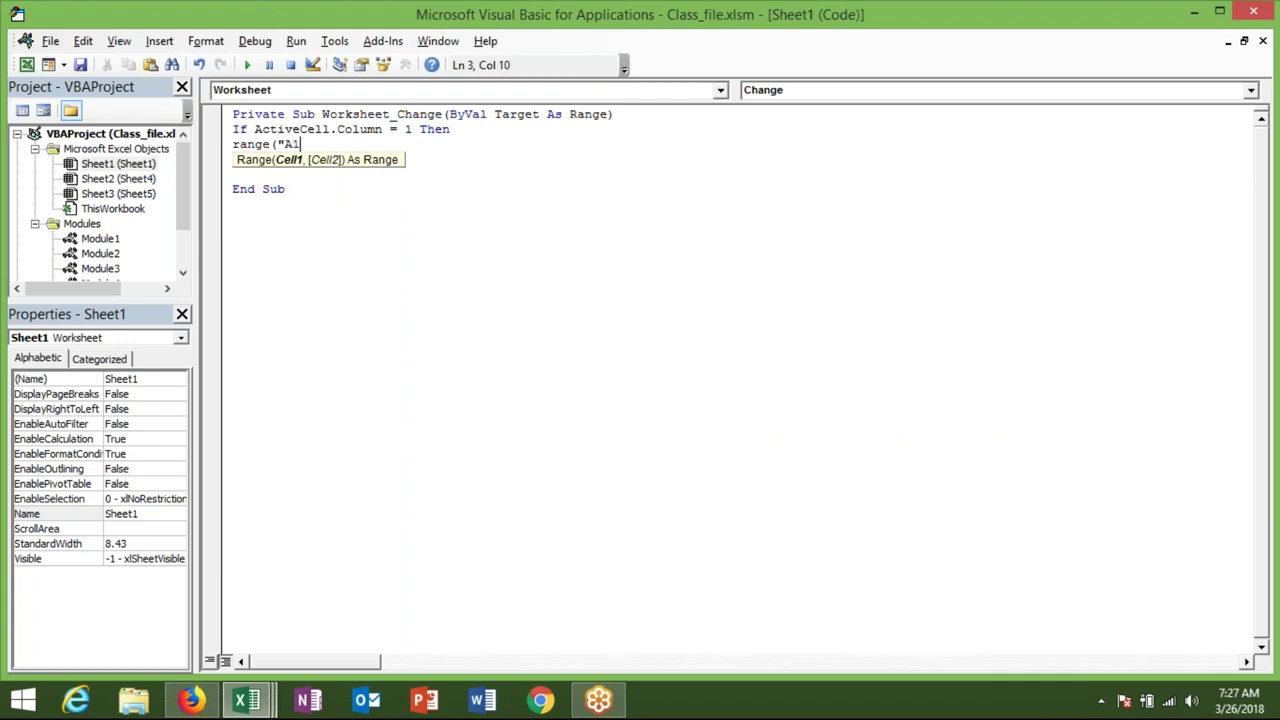
text(")
text(.)
key(BackSpace)
text(,r)
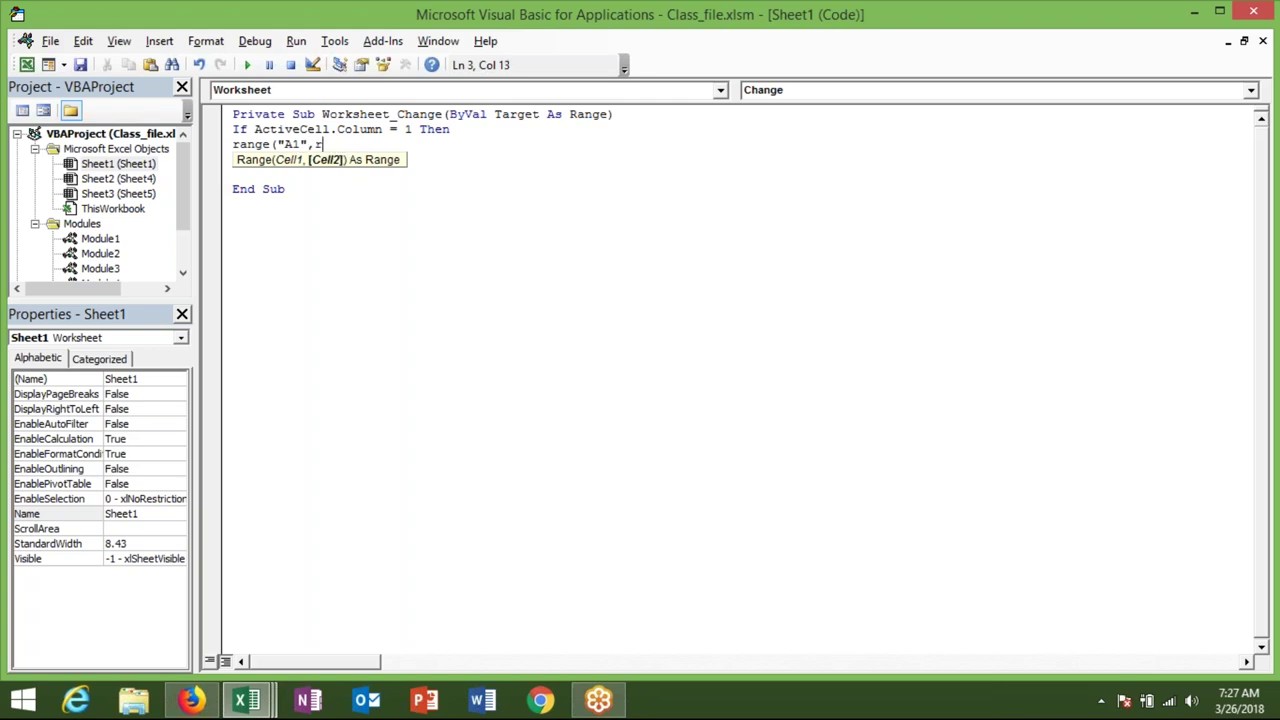
text(ange)
text(("A)
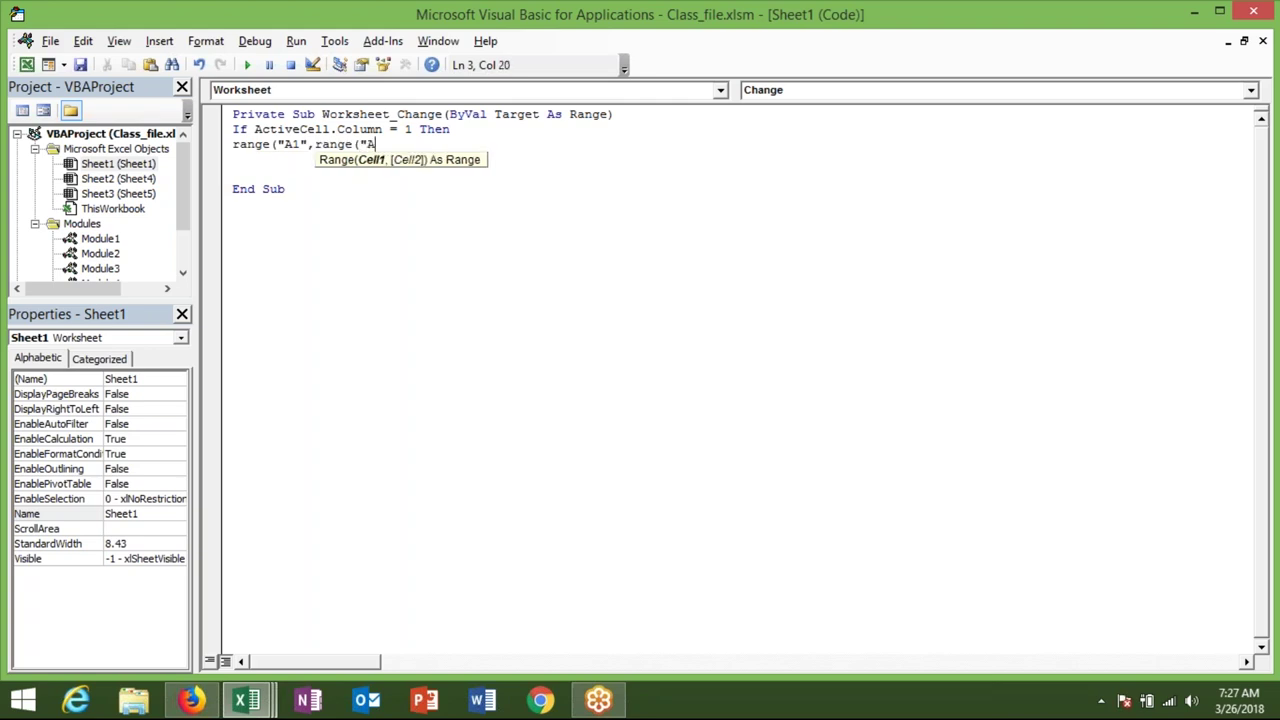
text(65000").)
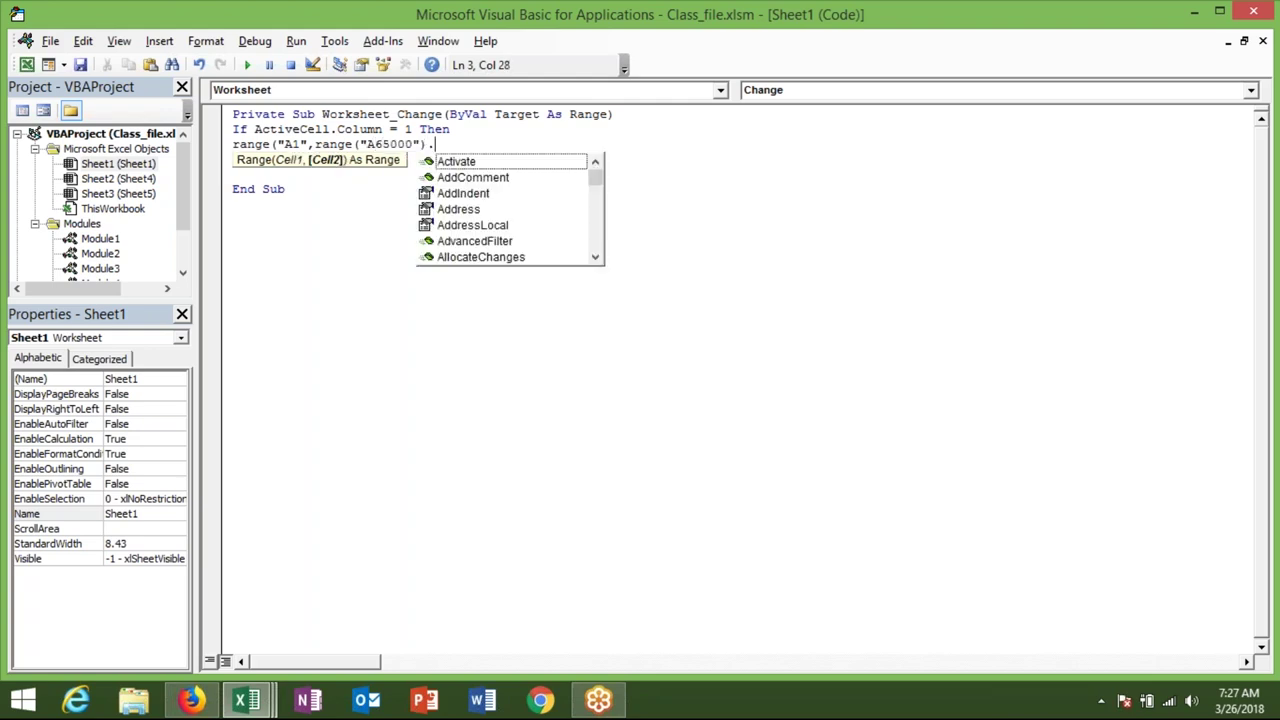
text(end)
key(Tab)
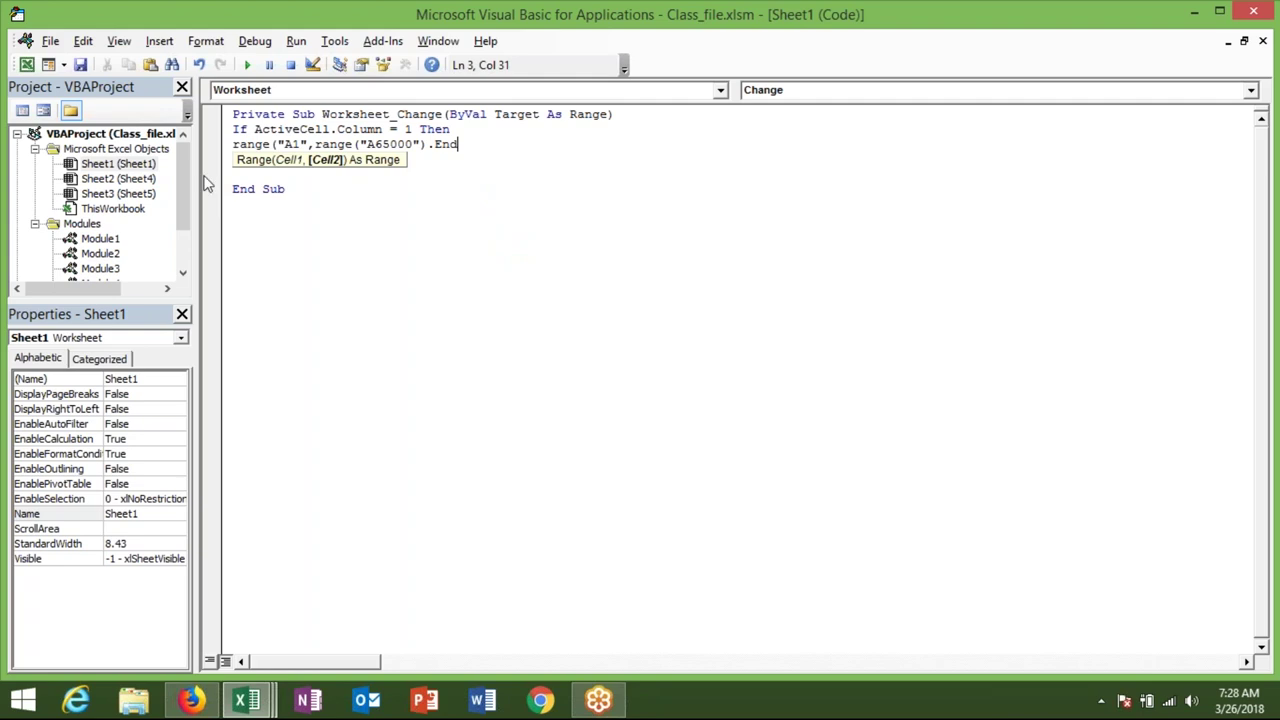
text((xlUp)
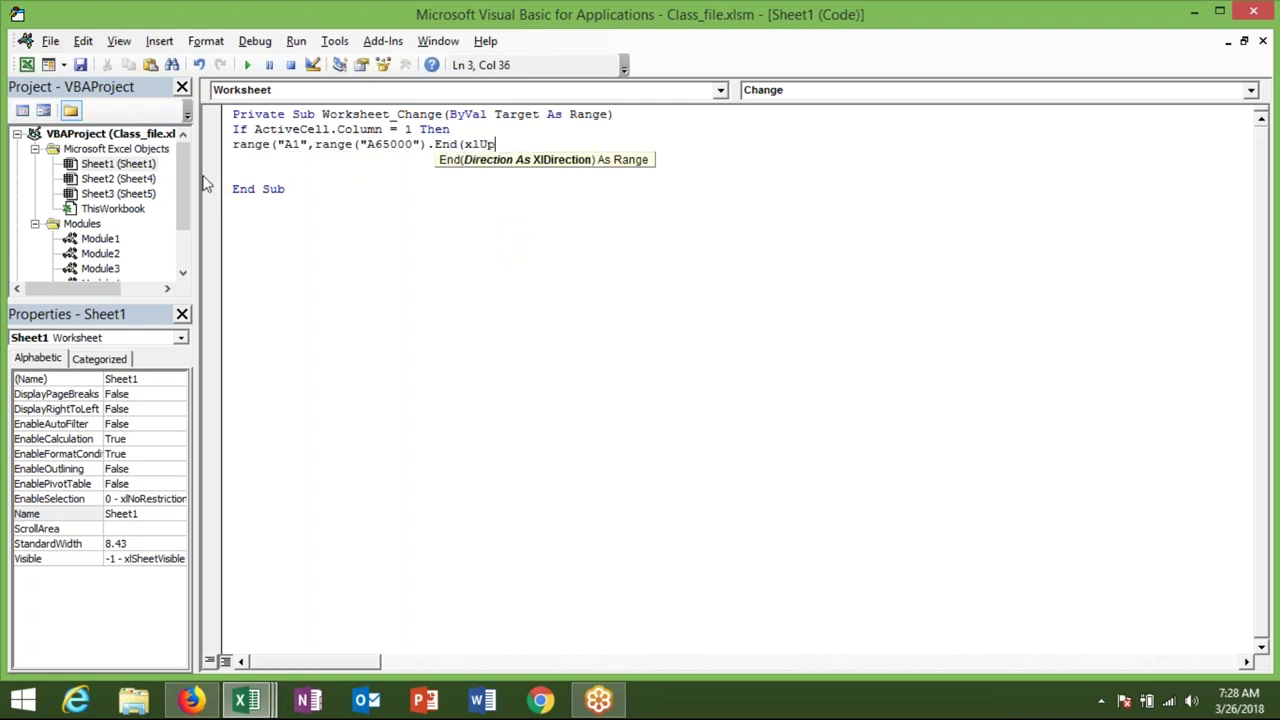
text())
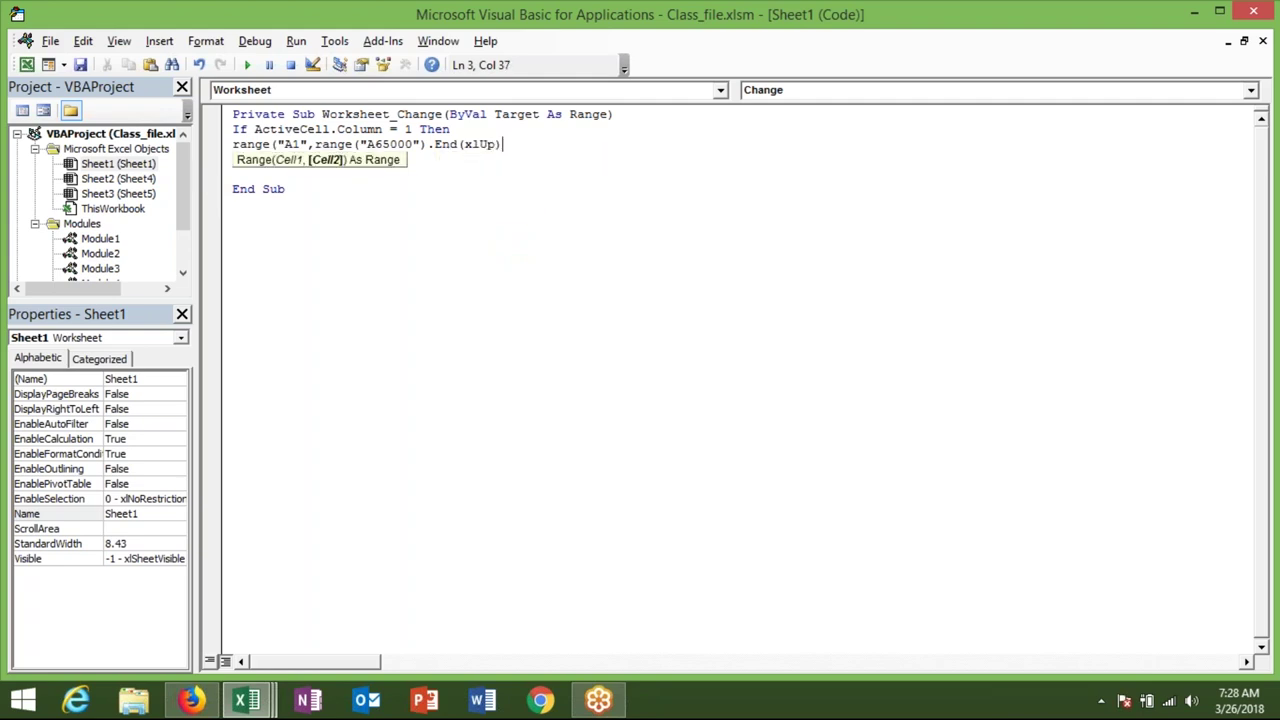
text().)
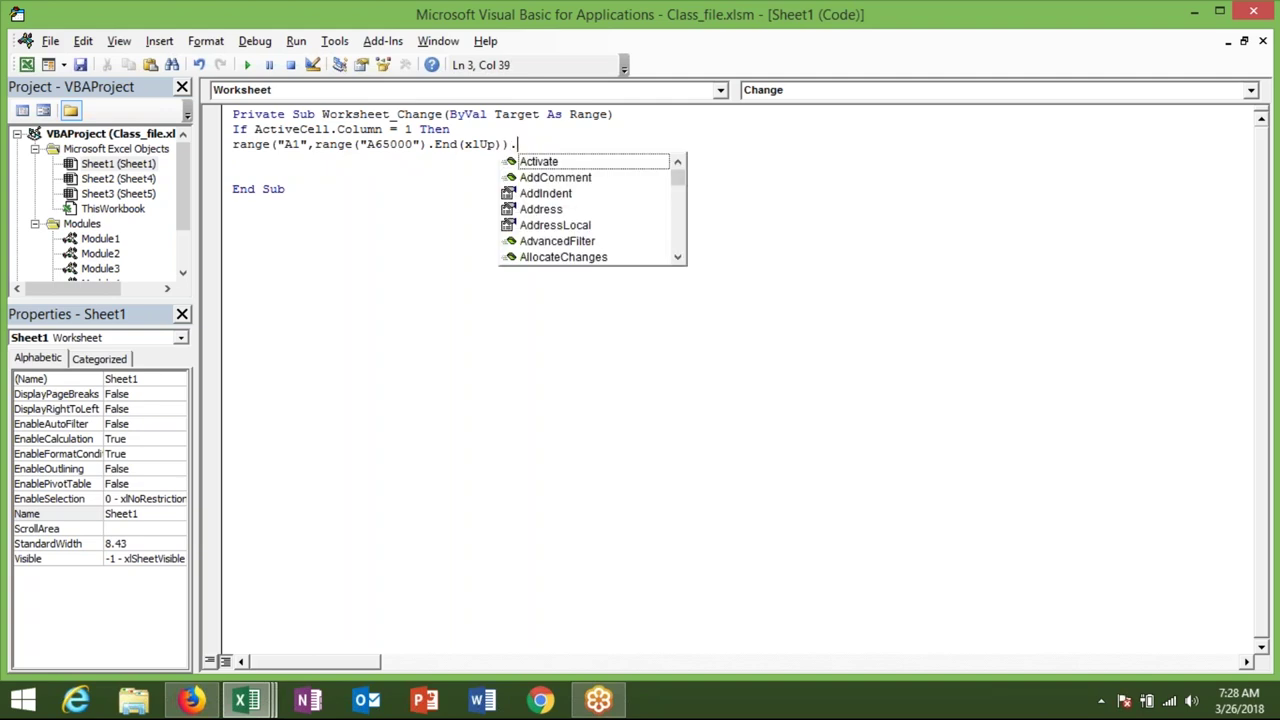
text(se)
key(Tab)
key(Return)
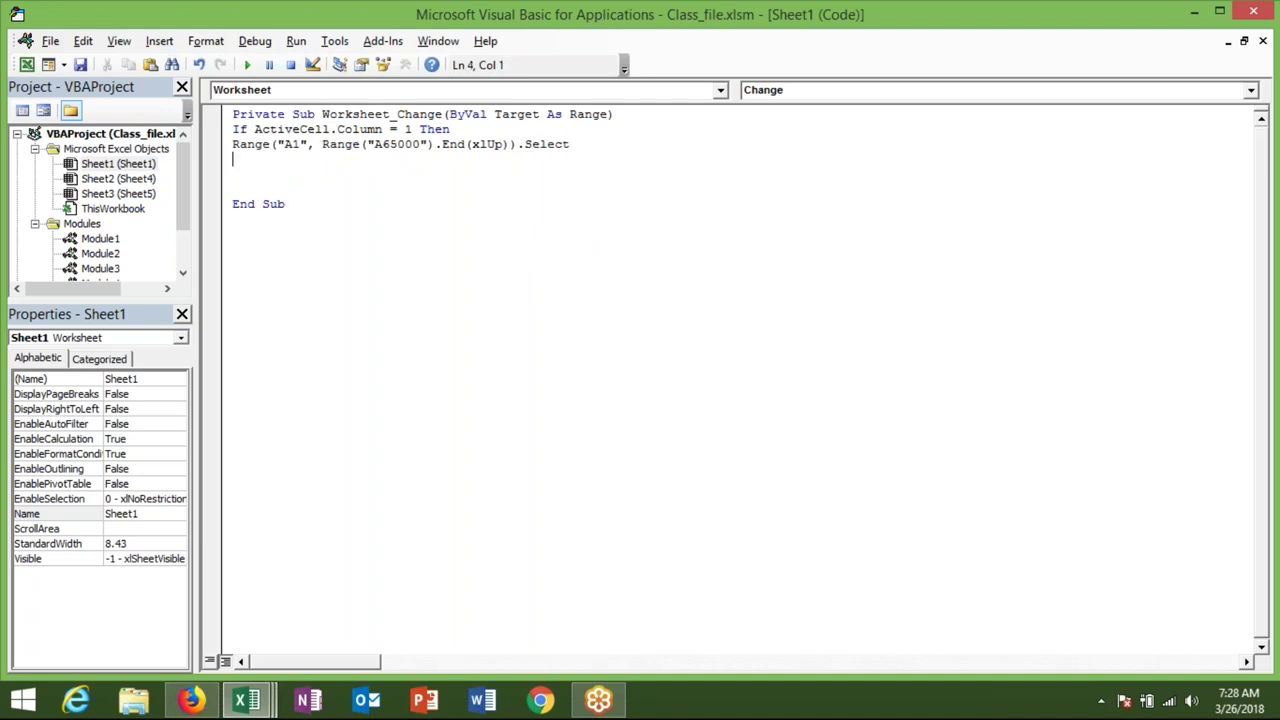
key(alt+F11)
text(8)
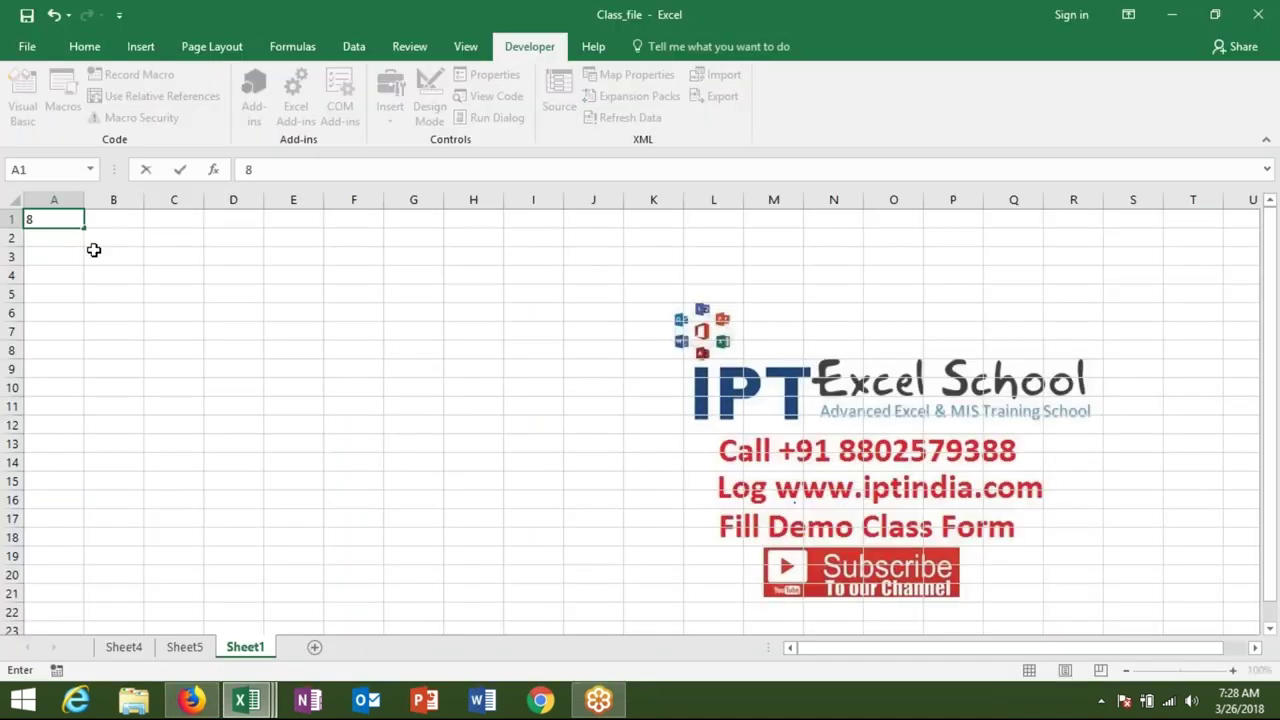
text(5)
Enter 85 in A1 and 52 in A2, dismissing the Block If compile error.
key(Return)
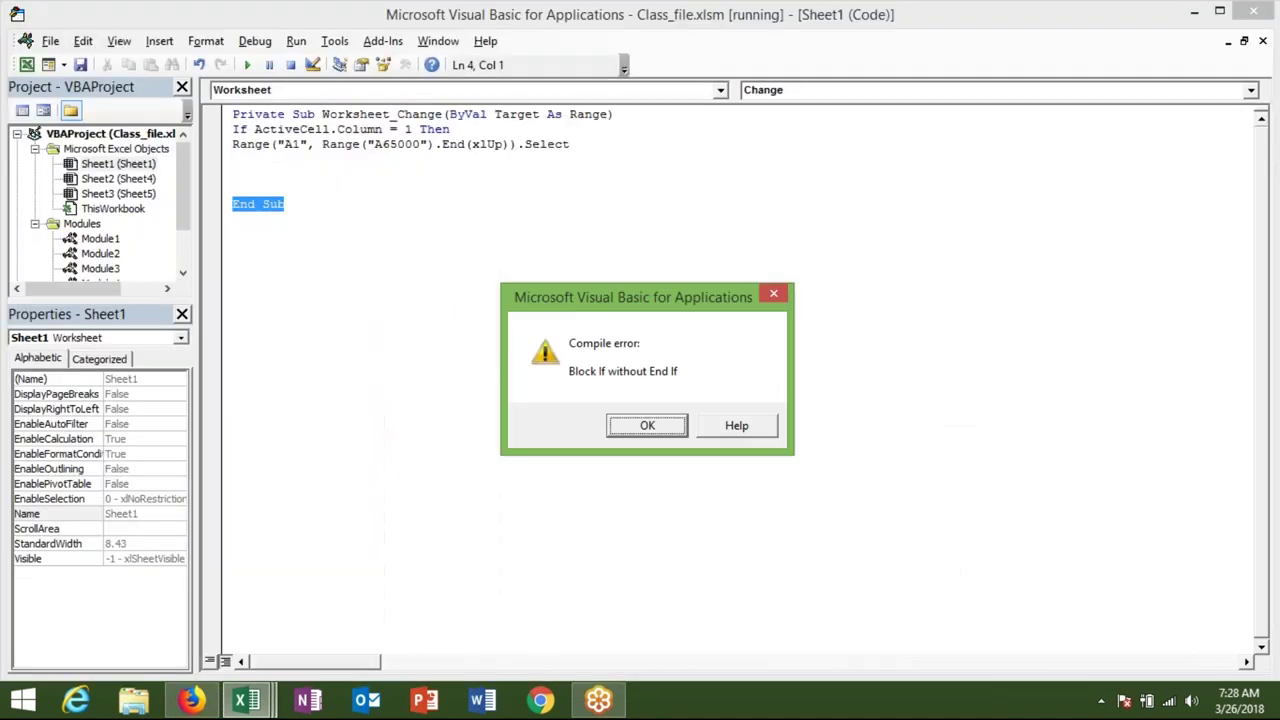
key(Return)
key(alt+F11)
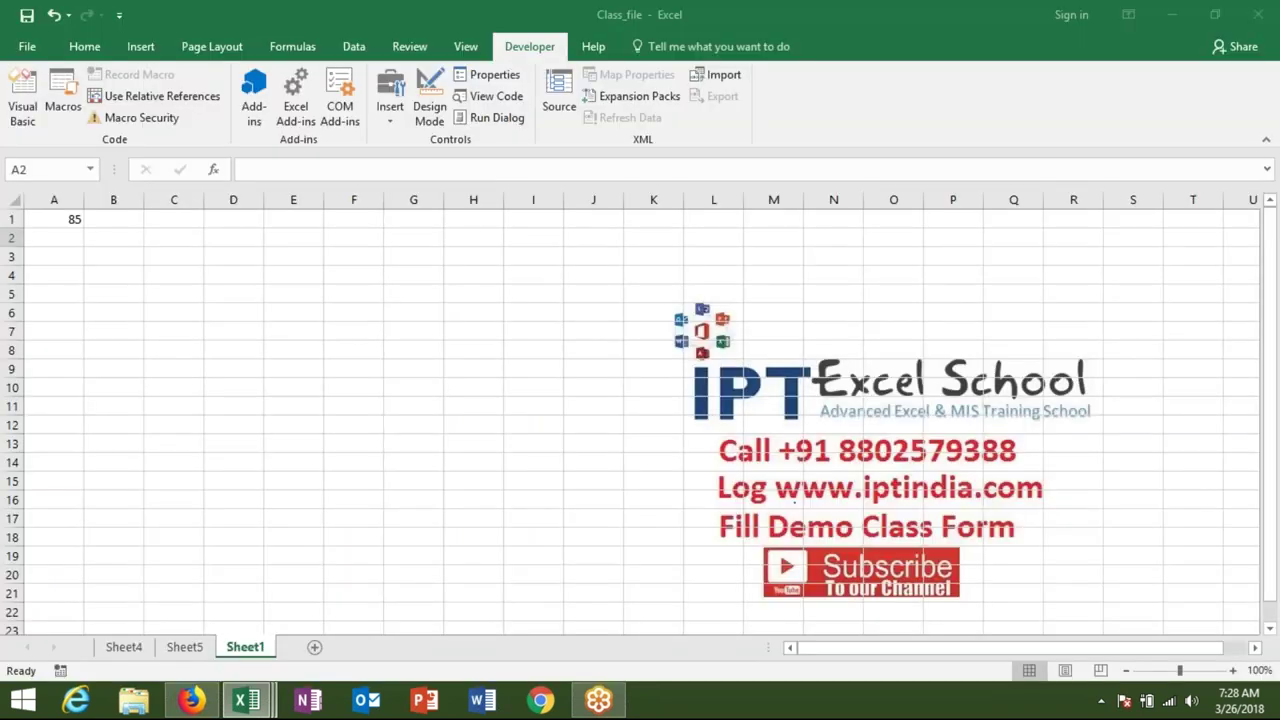
text(52)
key(Return)
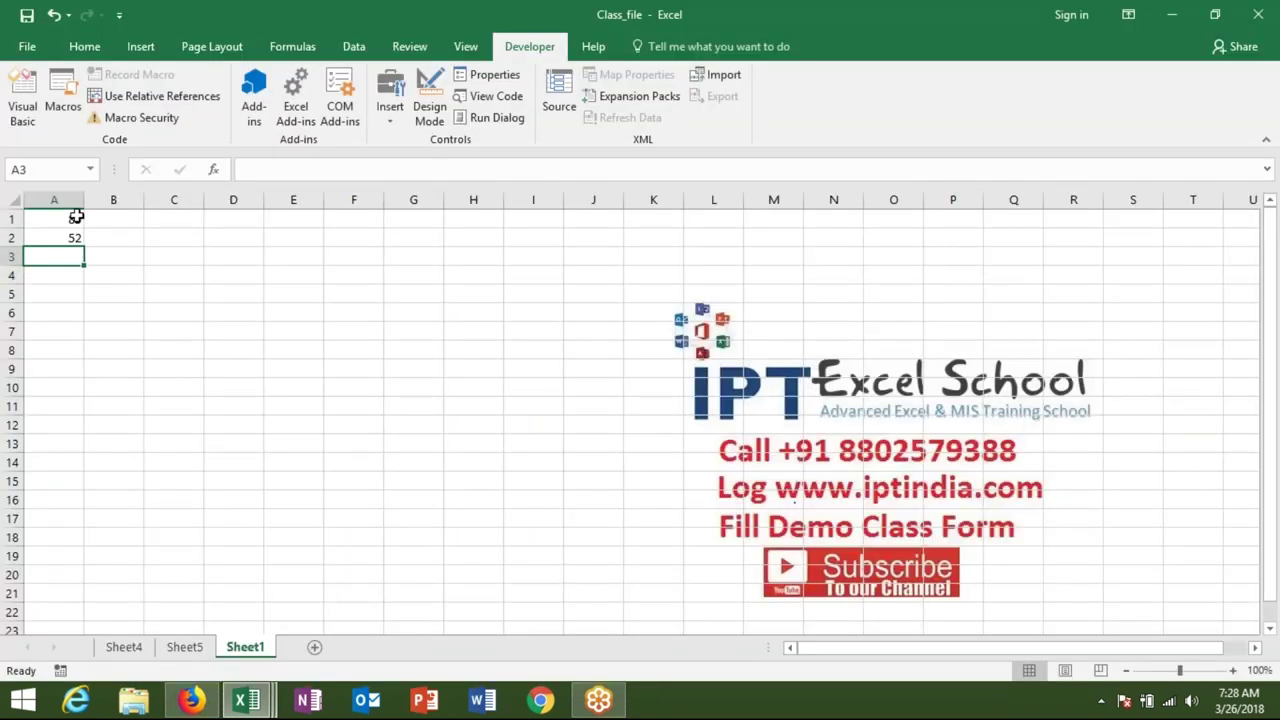
drag(76, 216, 70, 240)
Reset the VBA editor out of break mode and reselect A1:A2 in Excel.
key(alt+F11)
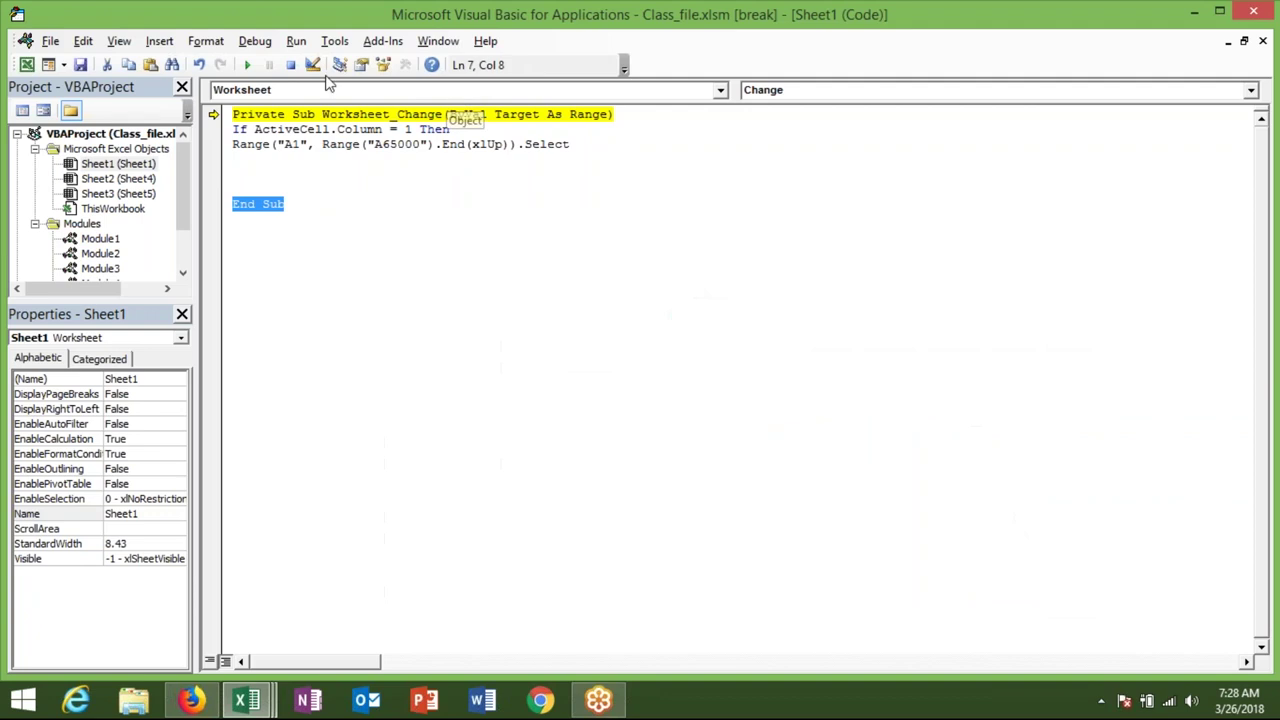
click(290, 64)
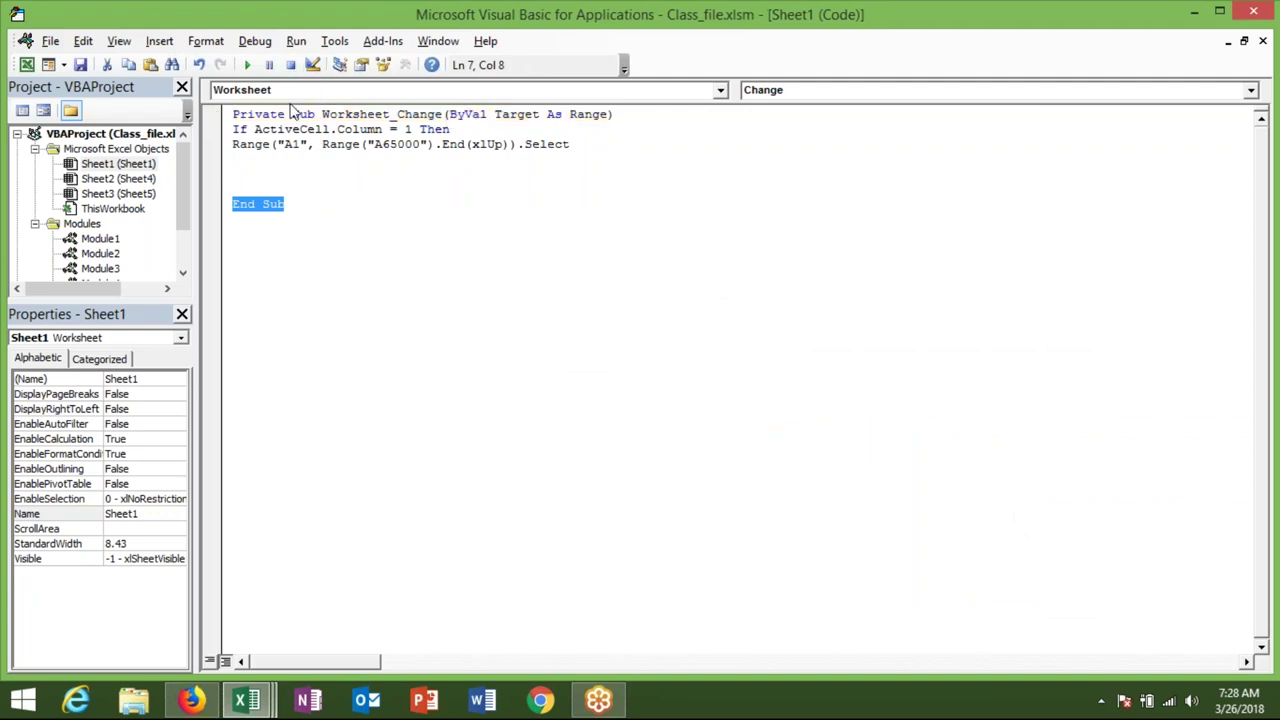
key(alt+F11)
drag(66, 216, 70, 240)
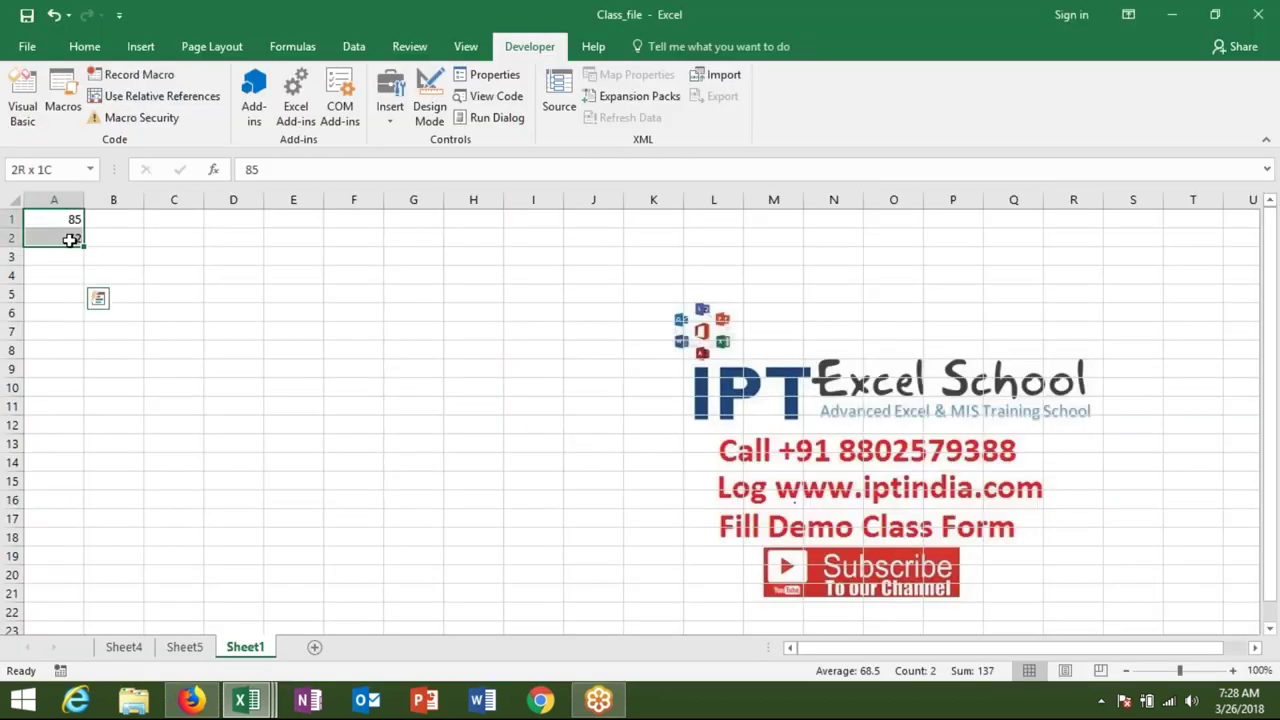
Check the Protection settings for A1:A2 in Format Cells, closing without changes.
right_click(70, 240)
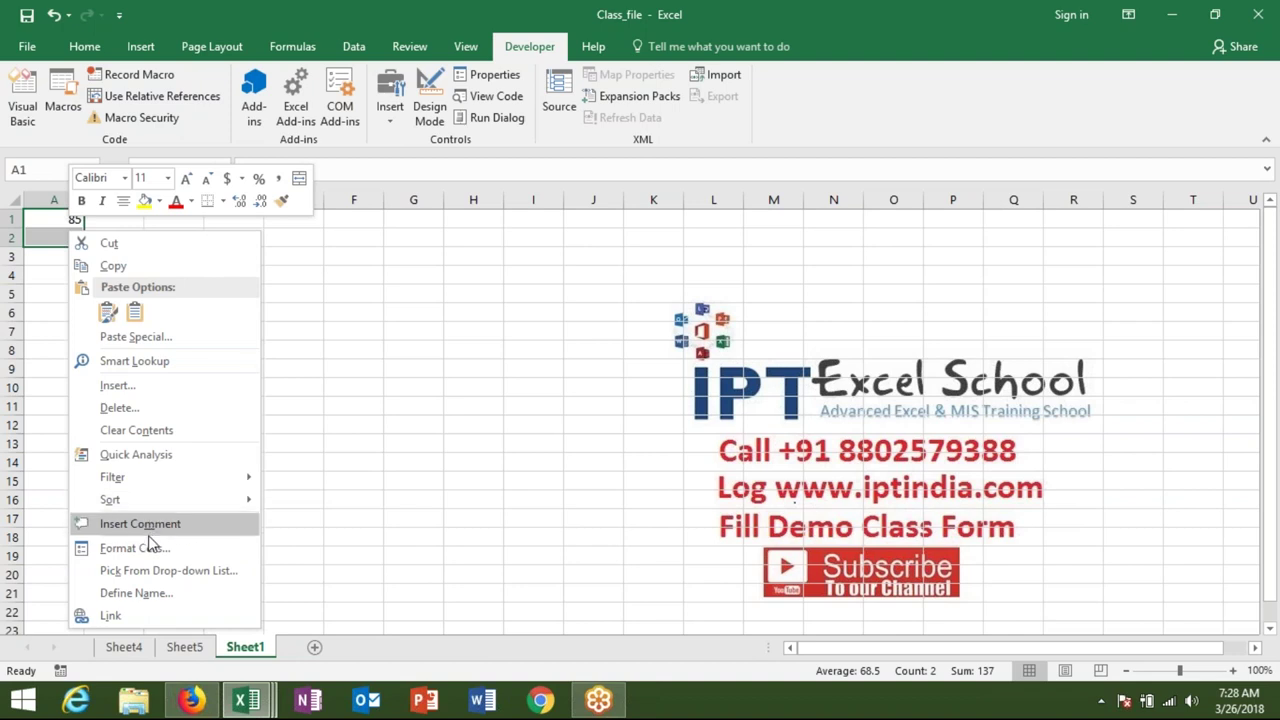
click(112, 546)
click(317, 286)
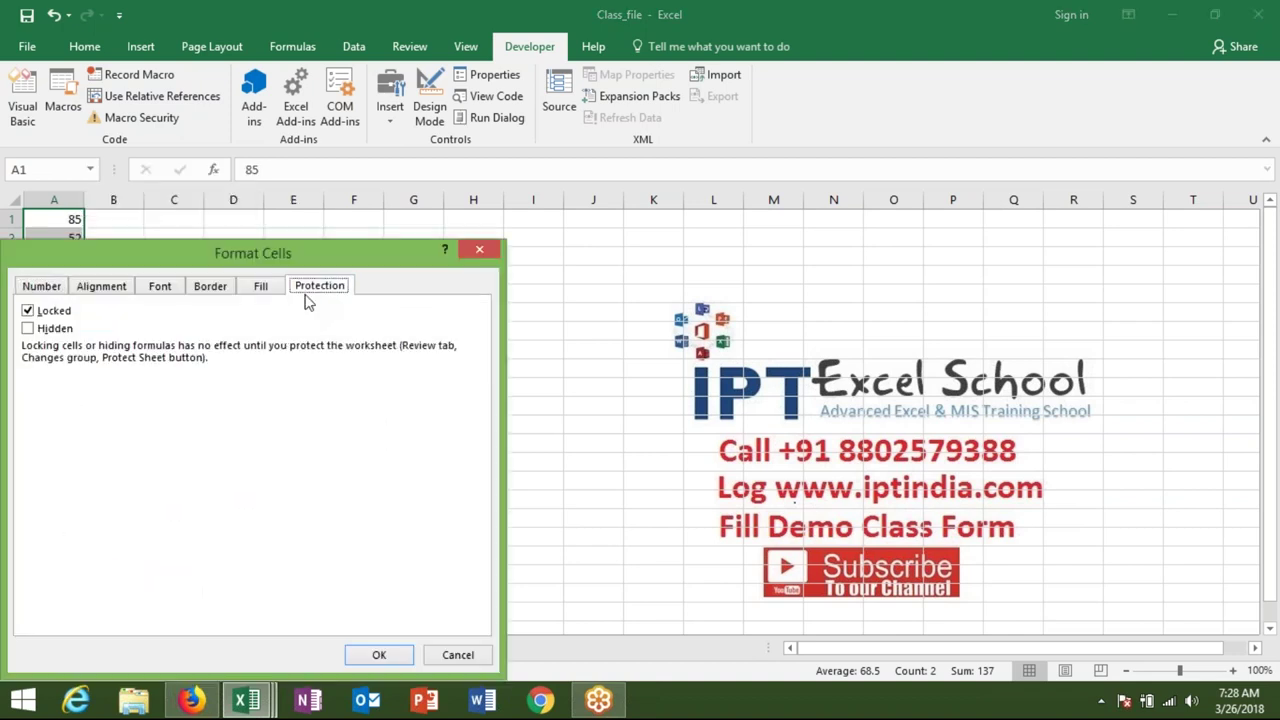
drag(125, 251, 377, 218)
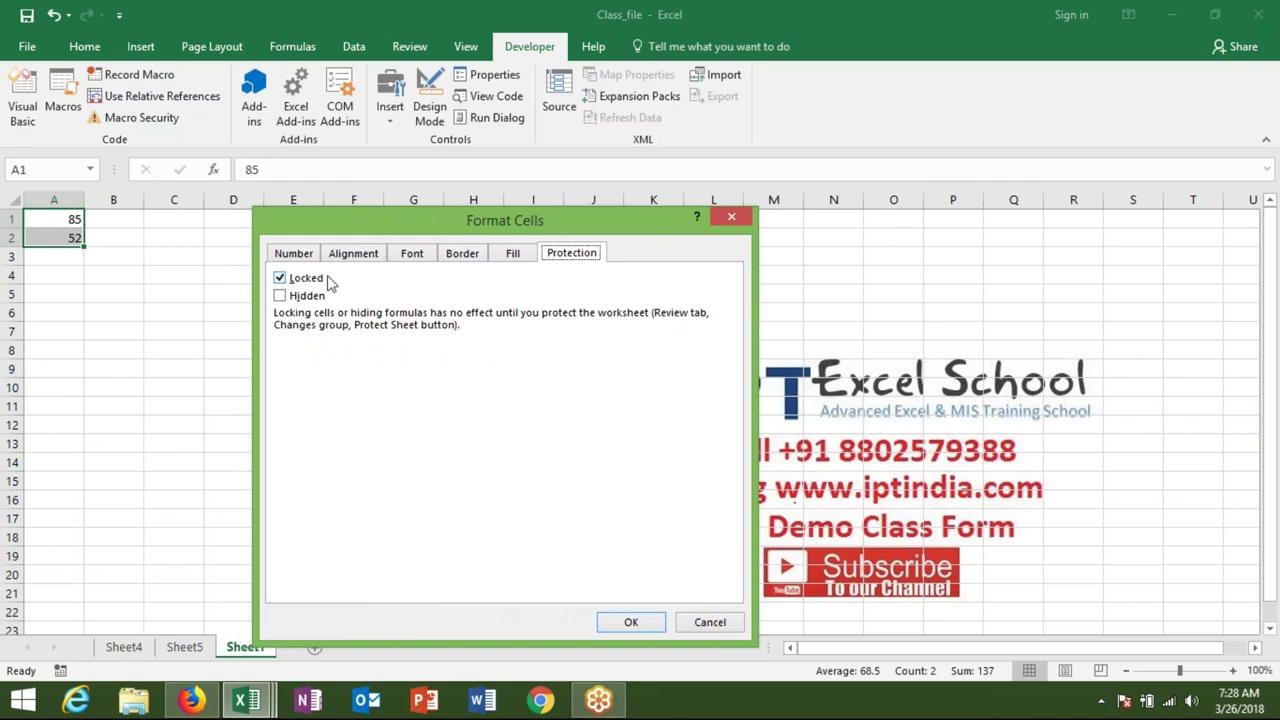
click(733, 217)
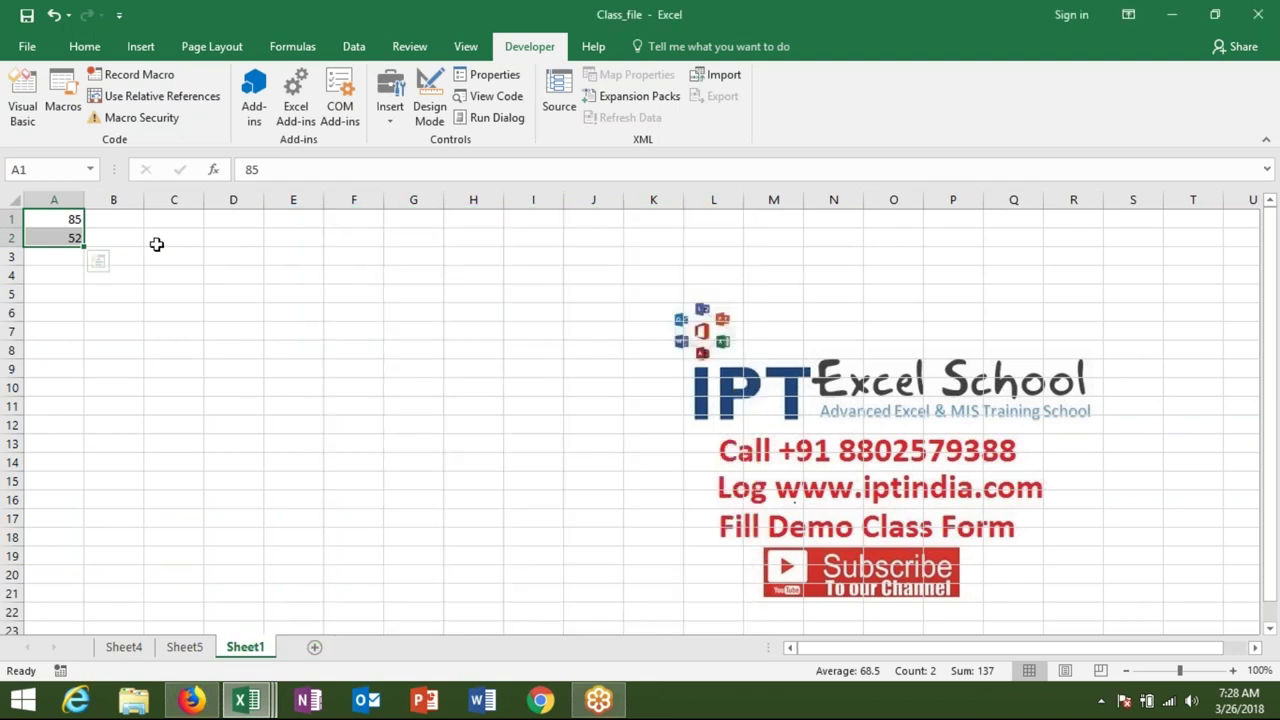
Select the whole sheet and untick Locked under Format Cells > Protection.
click(8, 202)
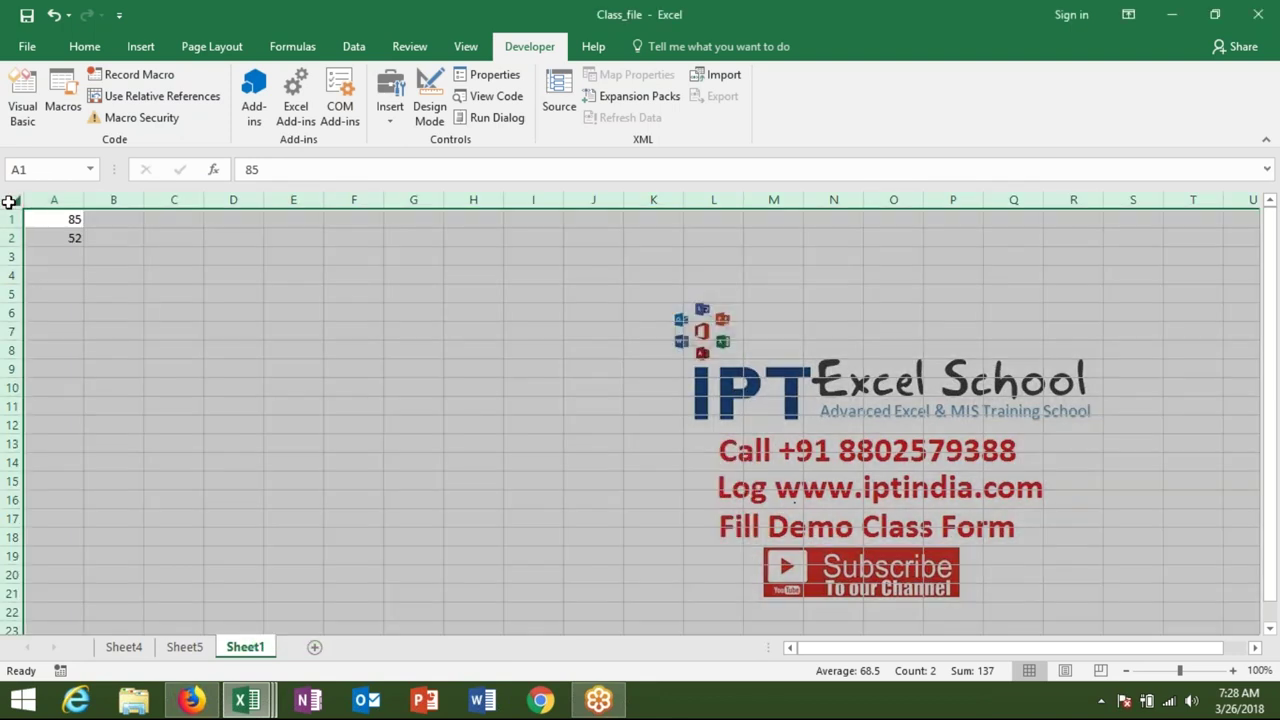
right_click(8, 202)
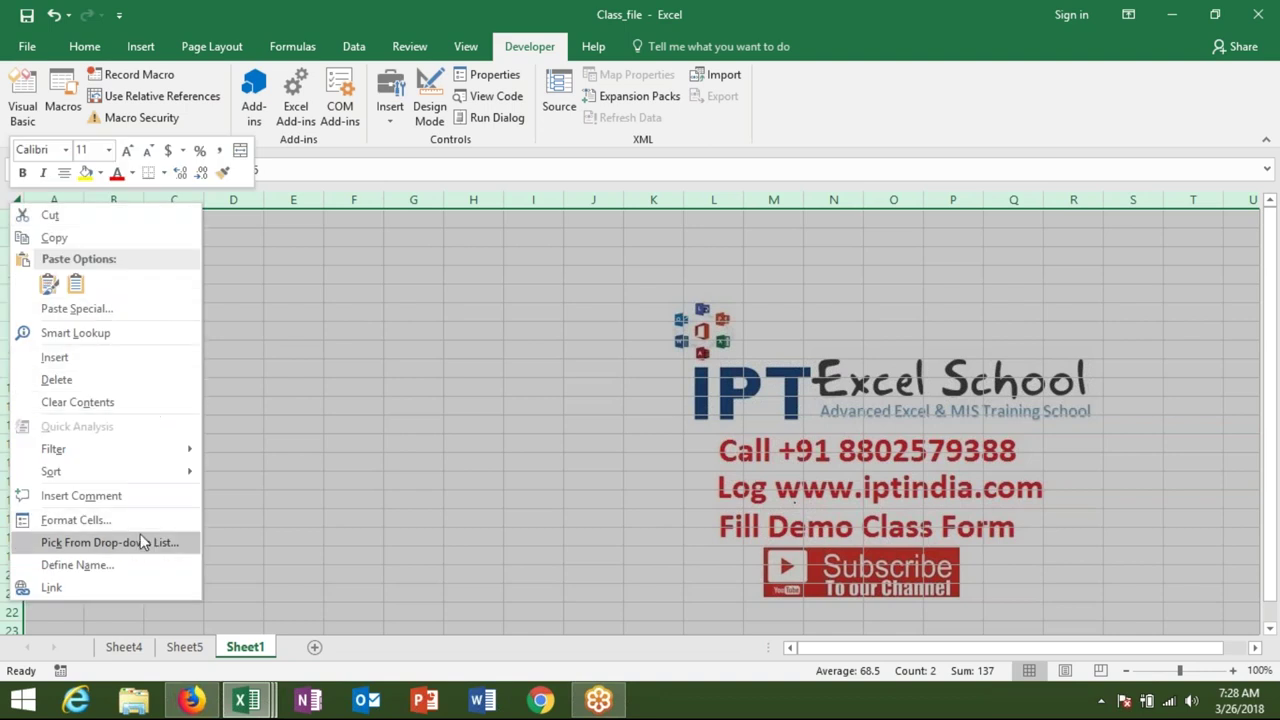
click(80, 520)
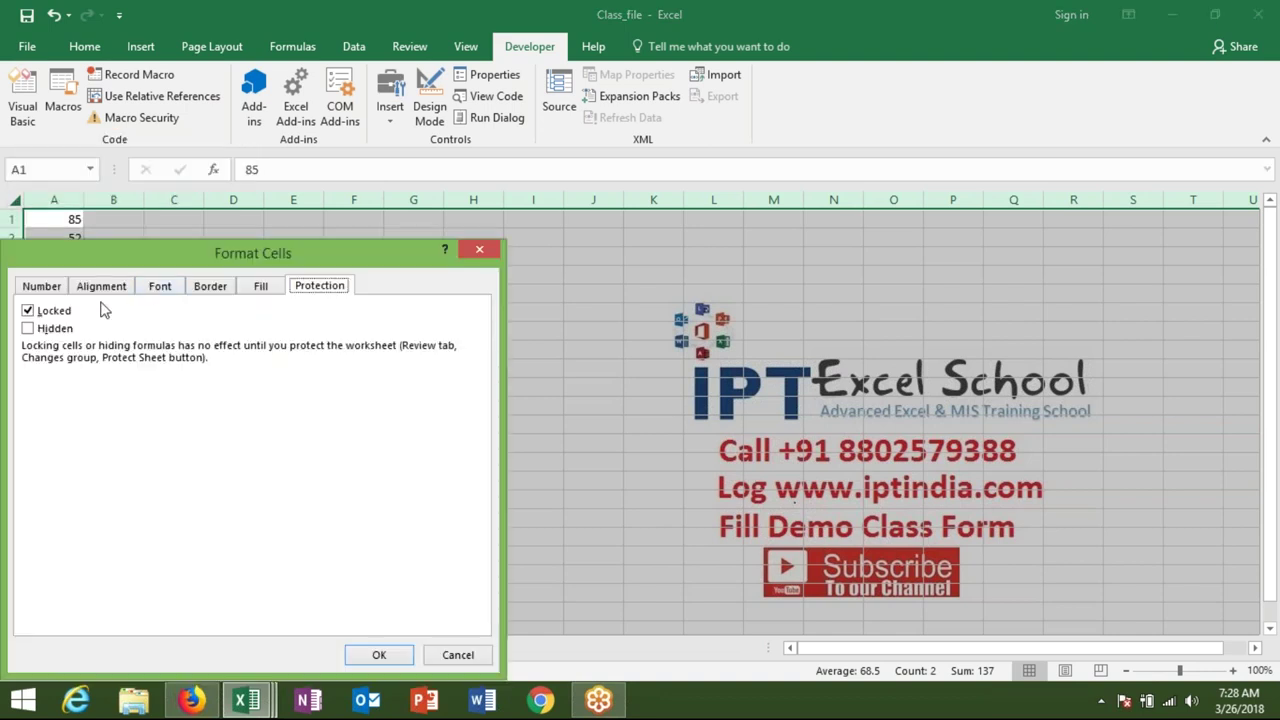
click(27, 312)
click(379, 654)
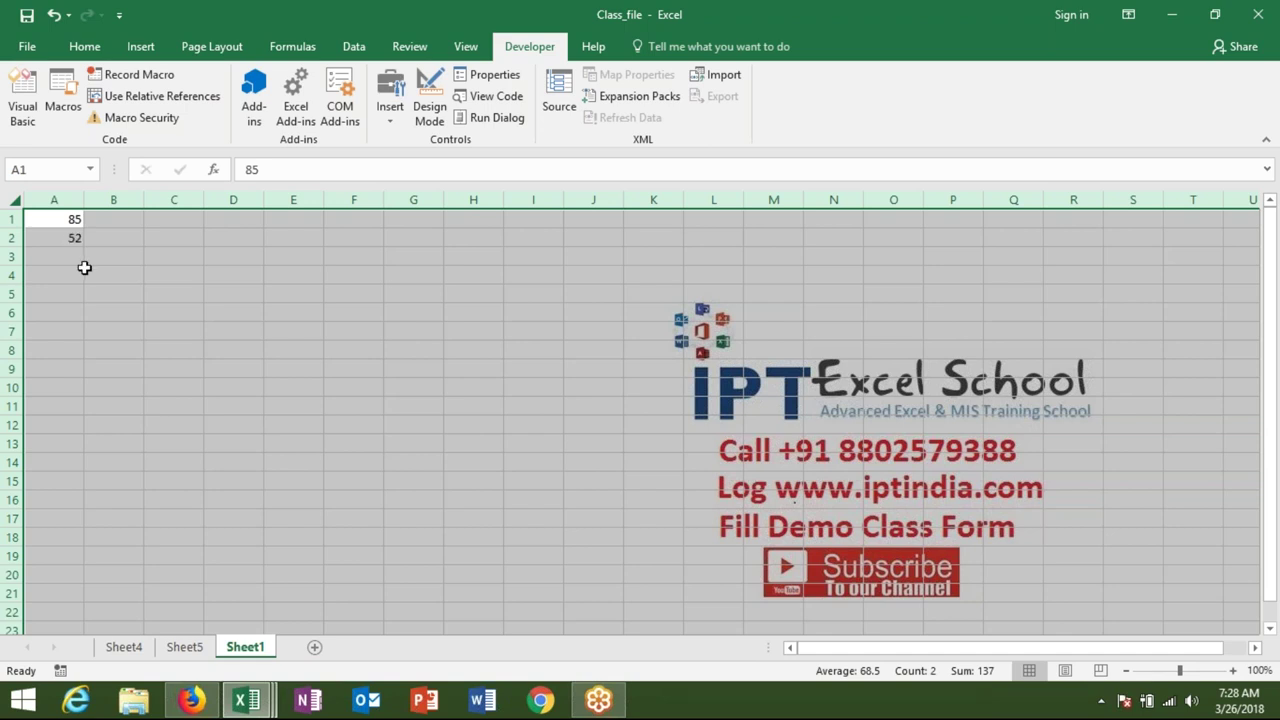
click(70, 272)
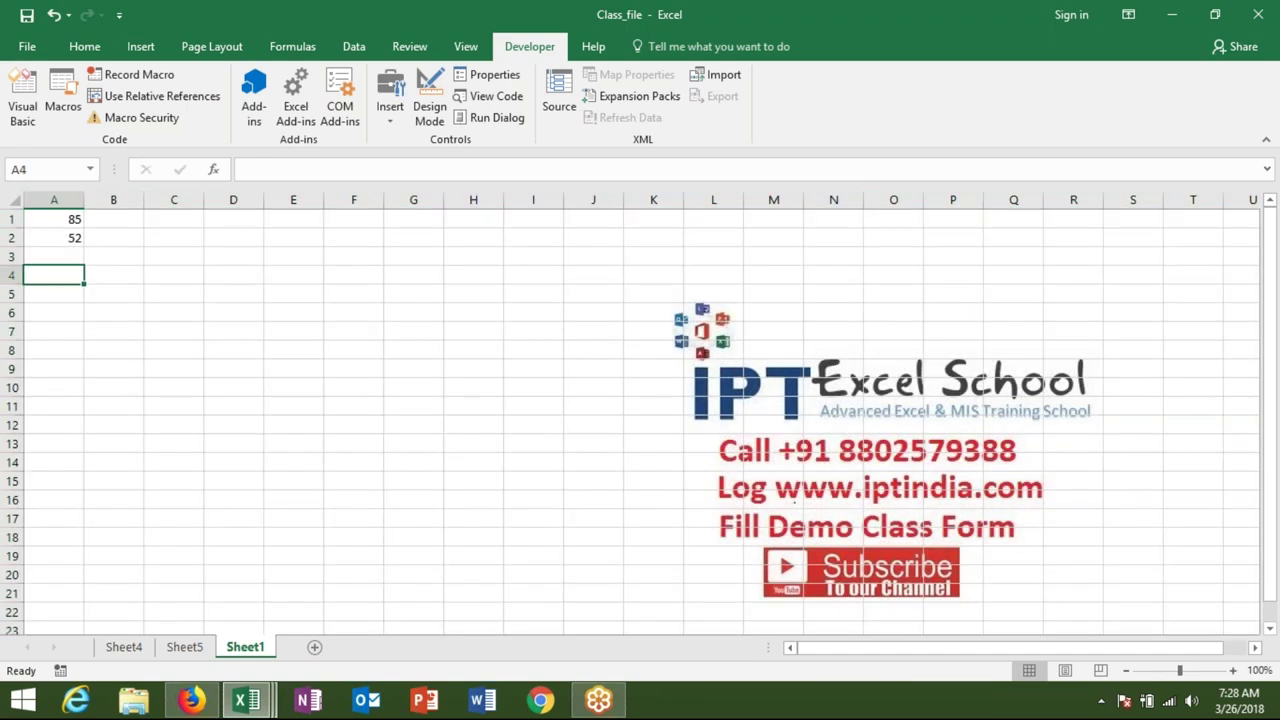
click(48, 243)
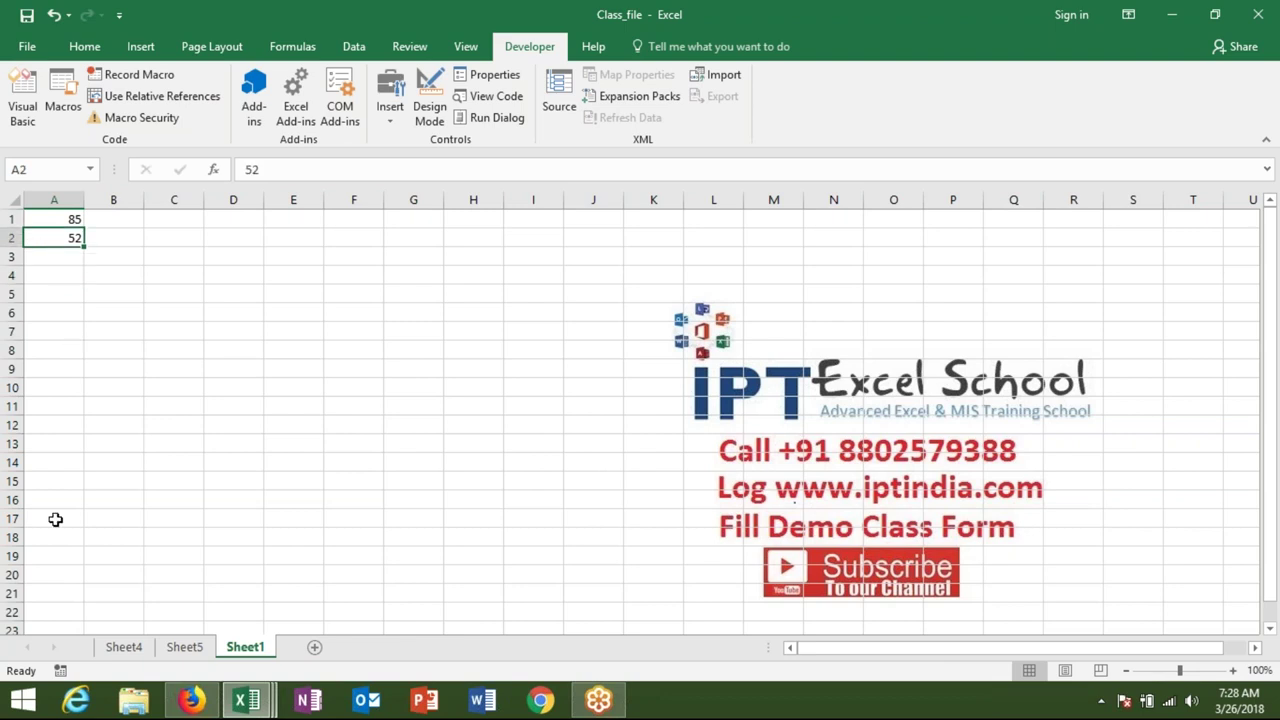
Start recording Macro1 and set A1:A2 to Locked in Format Cells.
click(62, 672)
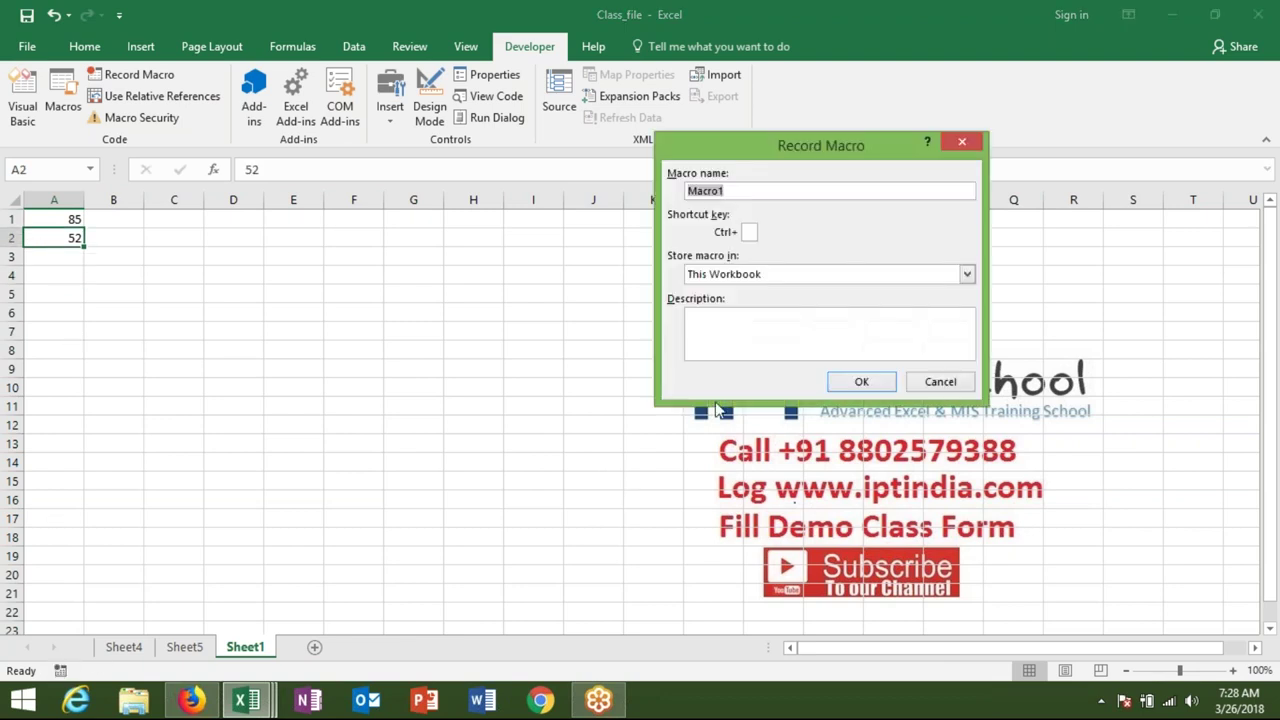
click(848, 382)
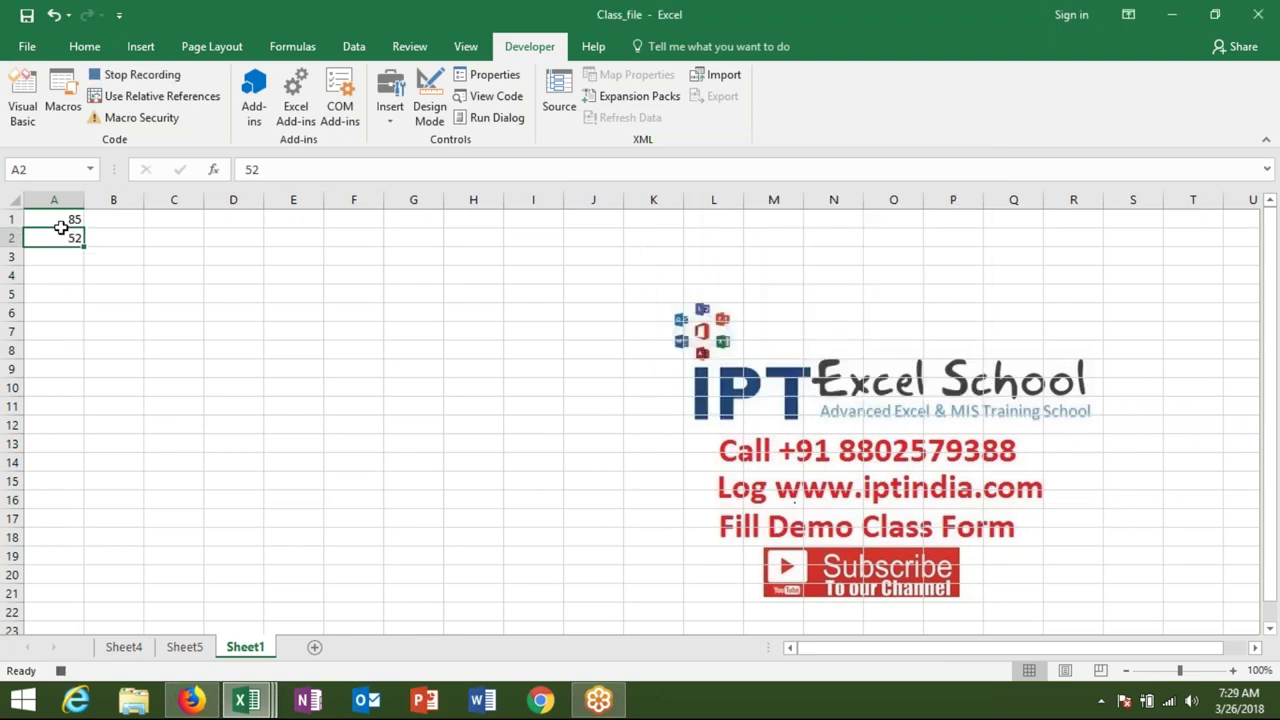
drag(66, 238, 61, 219)
right_click(61, 219)
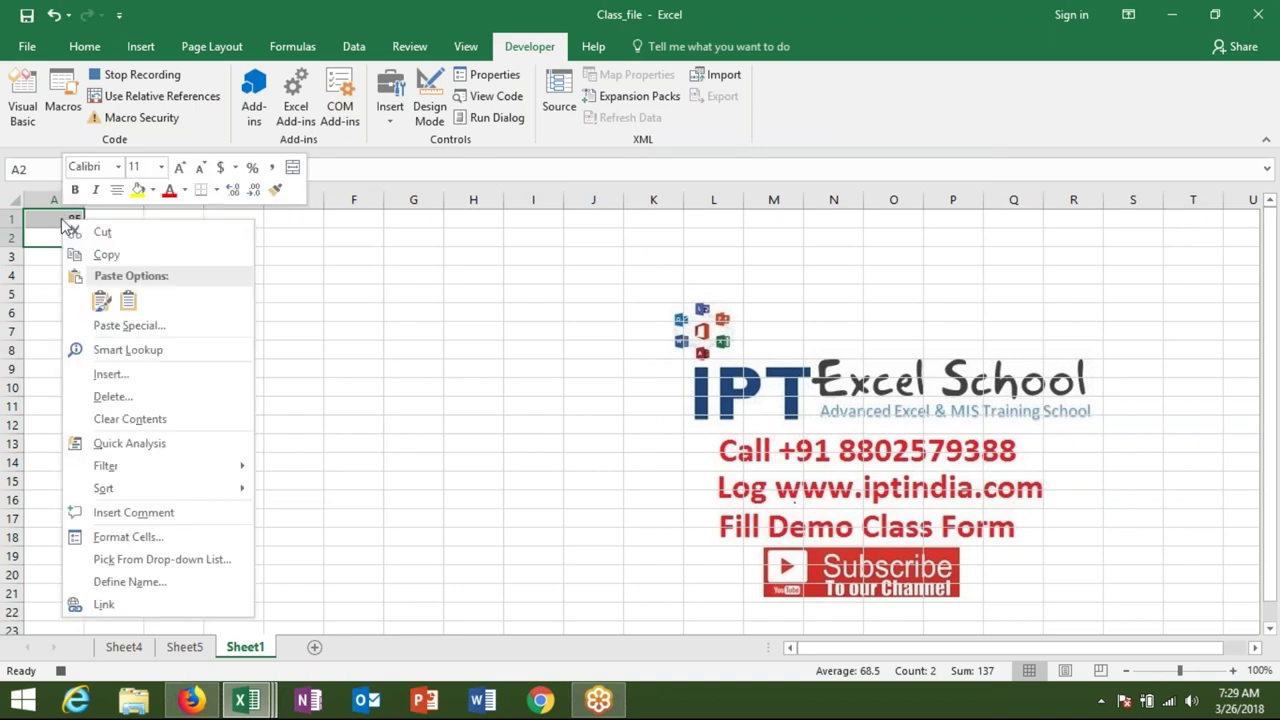
click(135, 537)
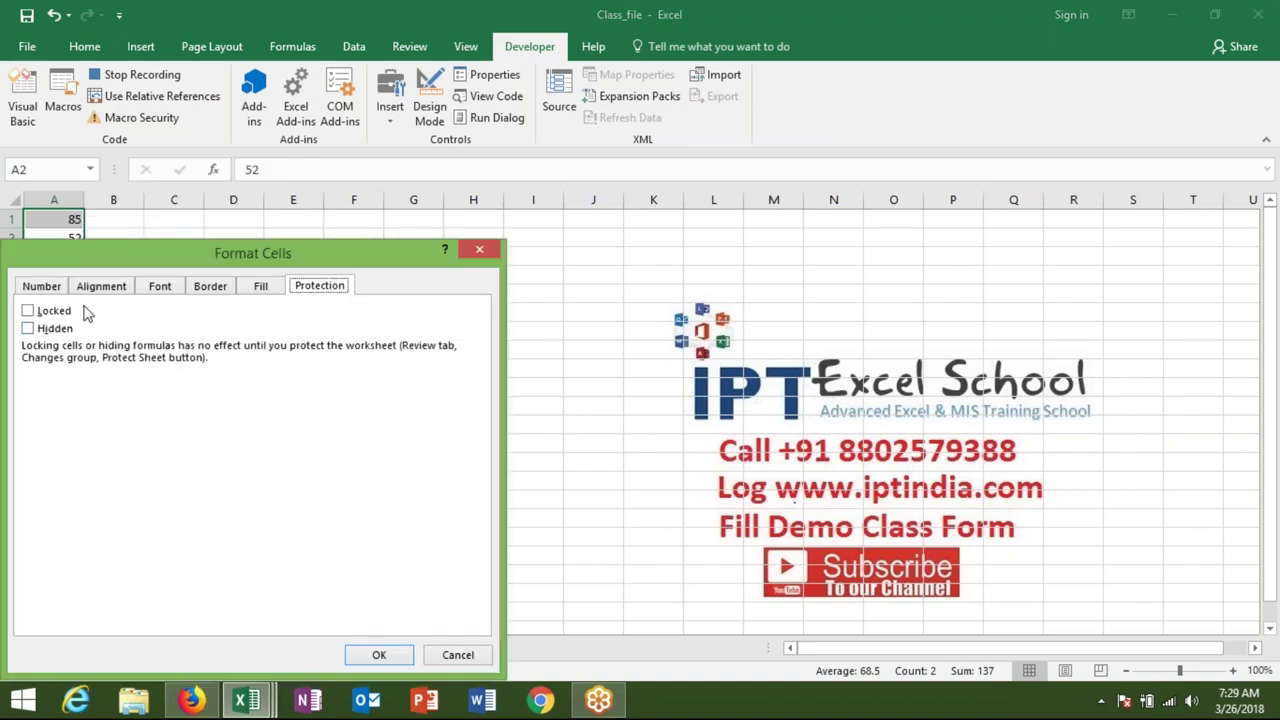
click(28, 311)
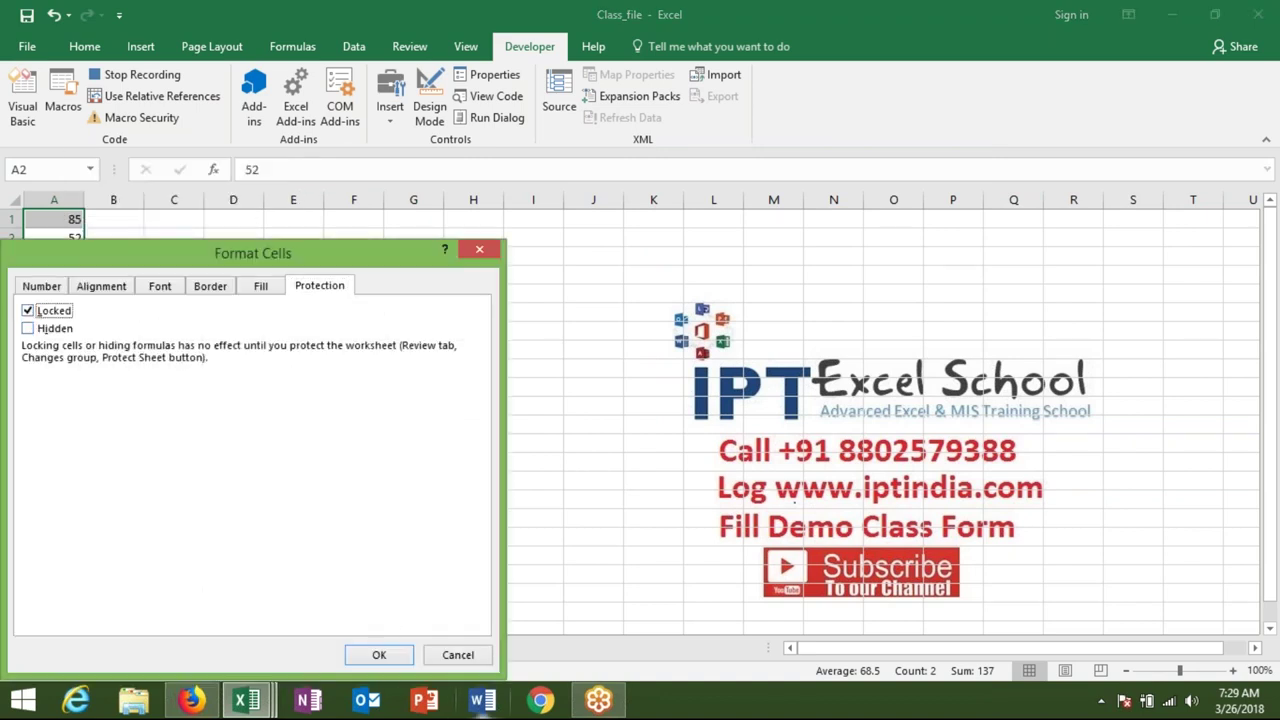
click(394, 656)
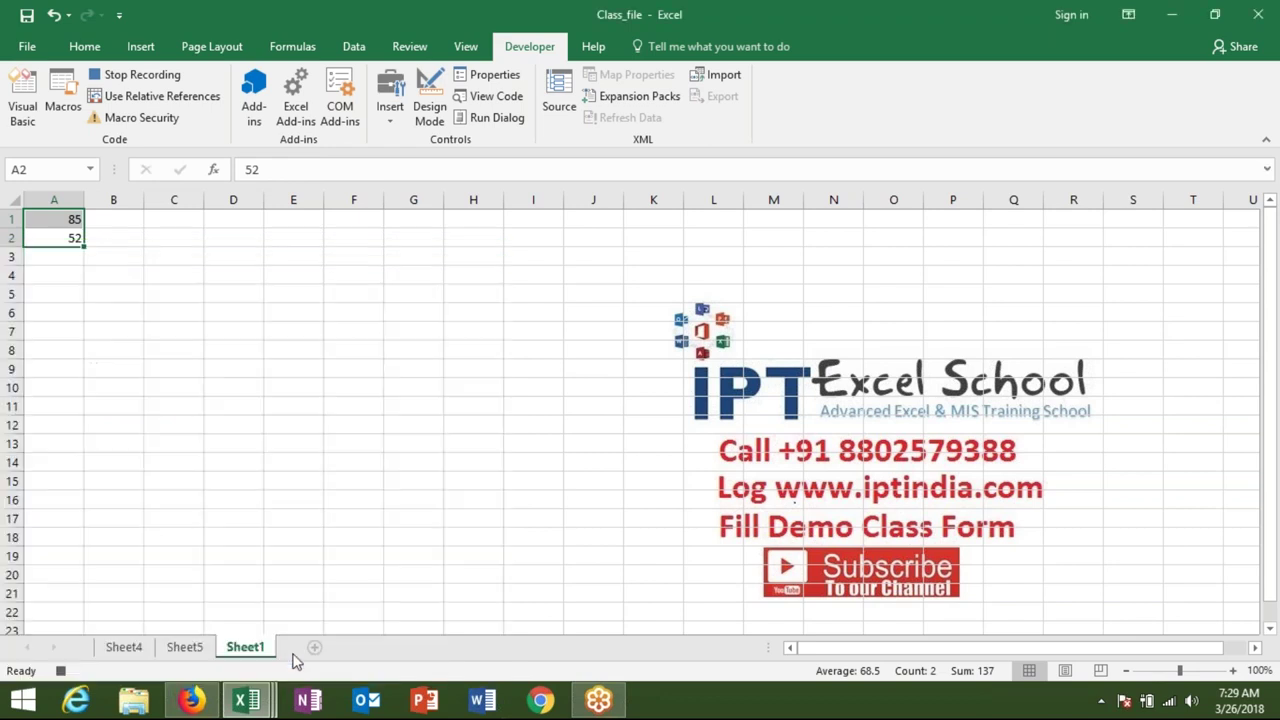
Protect Sheet1 with a password, then stop the macro recording.
right_click(244, 652)
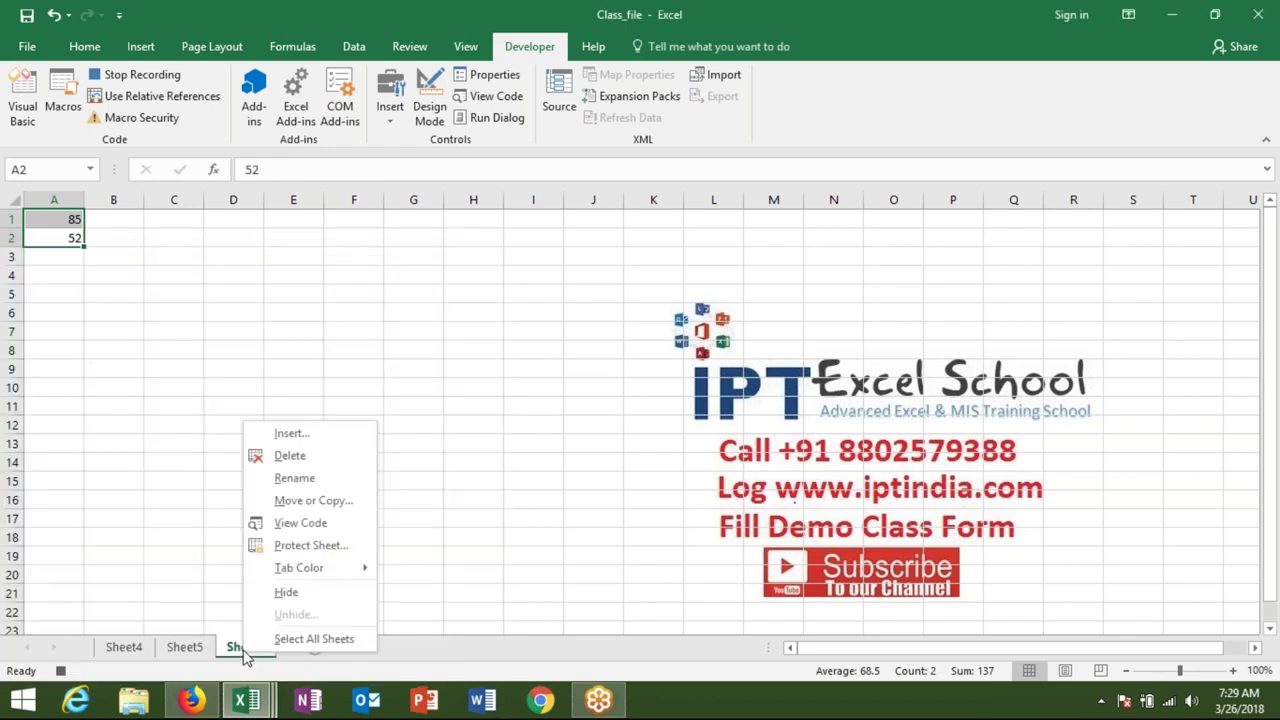
click(292, 545)
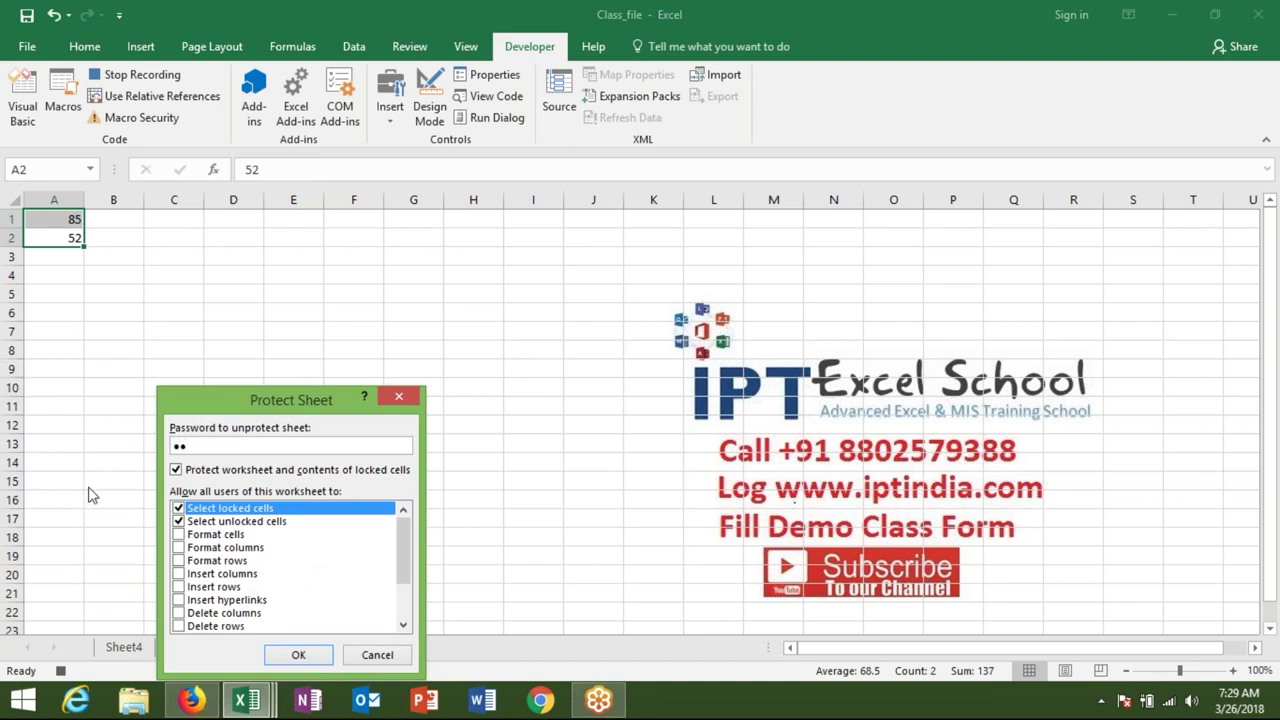
key(Escape)
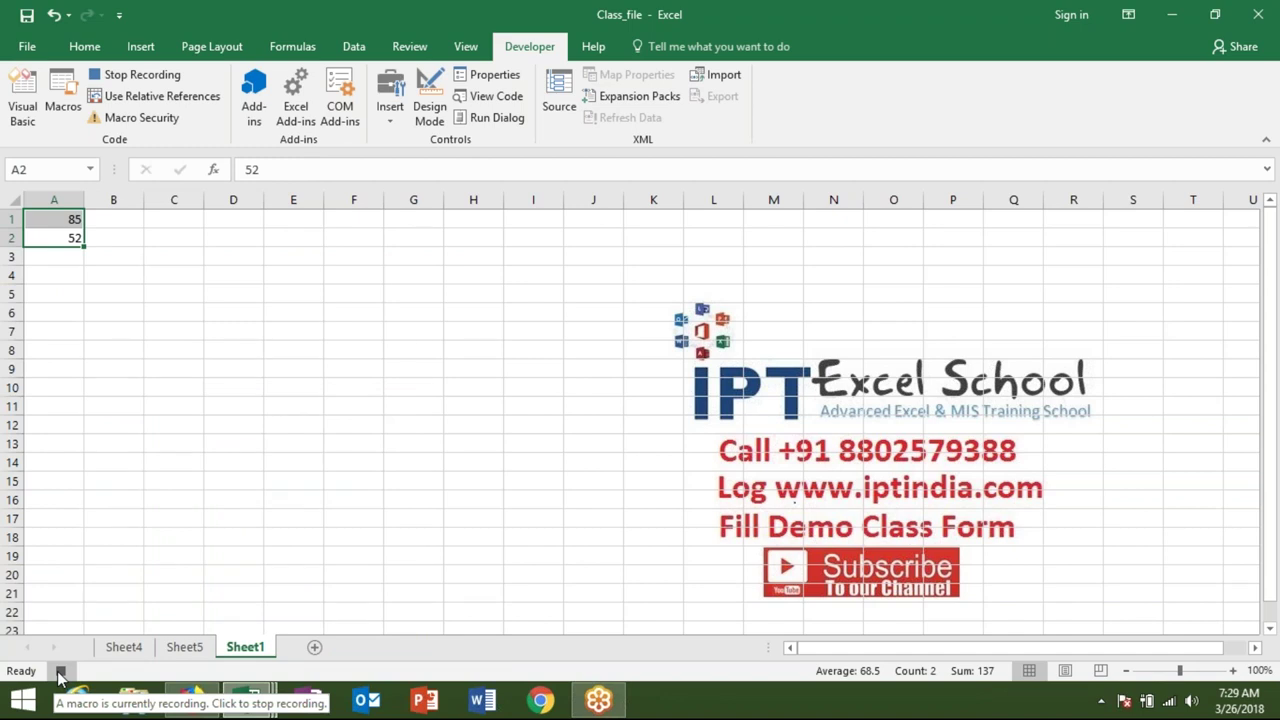
click(61, 672)
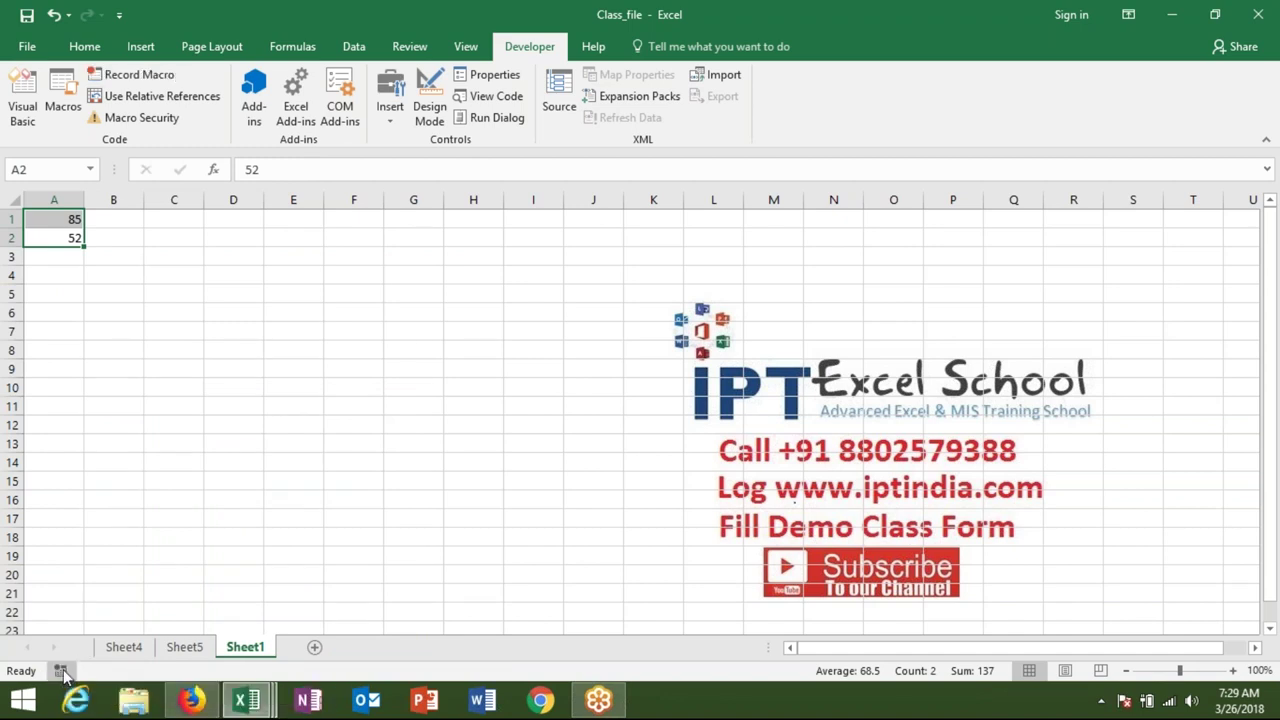
View the recorded Macro1 code in Module7, then return to Sheet1's Worksheet_Change code.
click(66, 258)
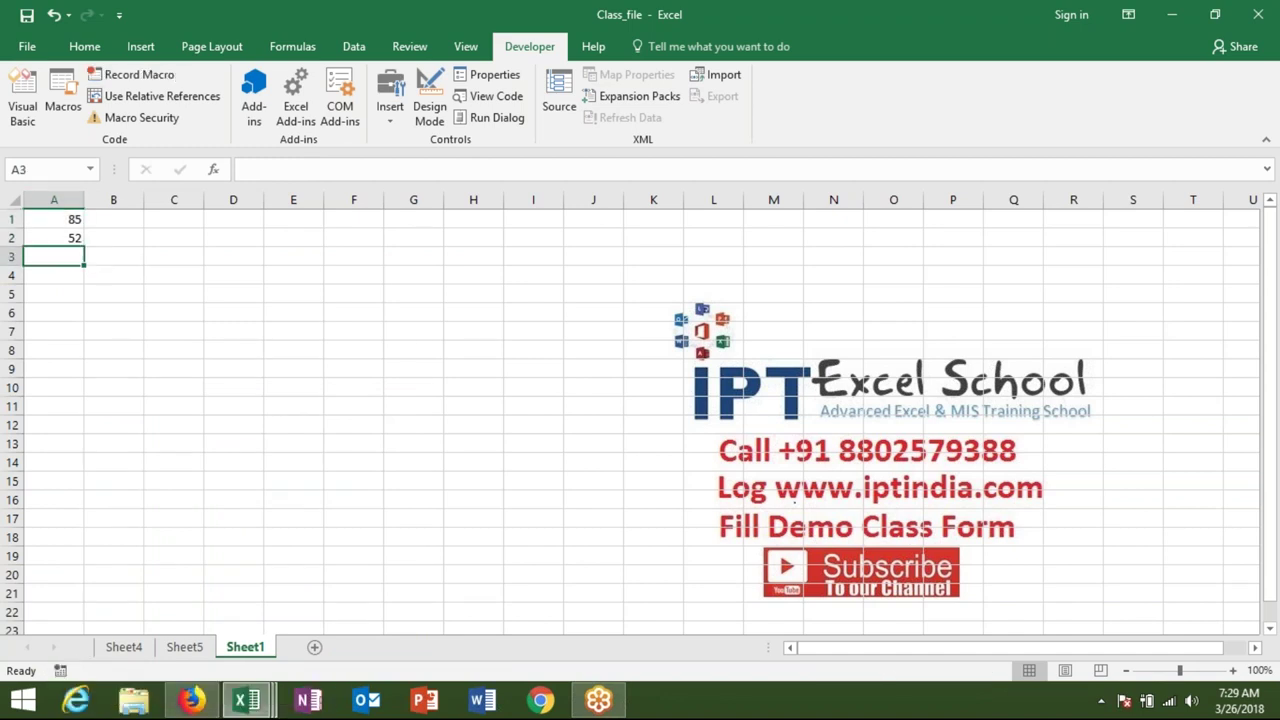
key(alt+F11)
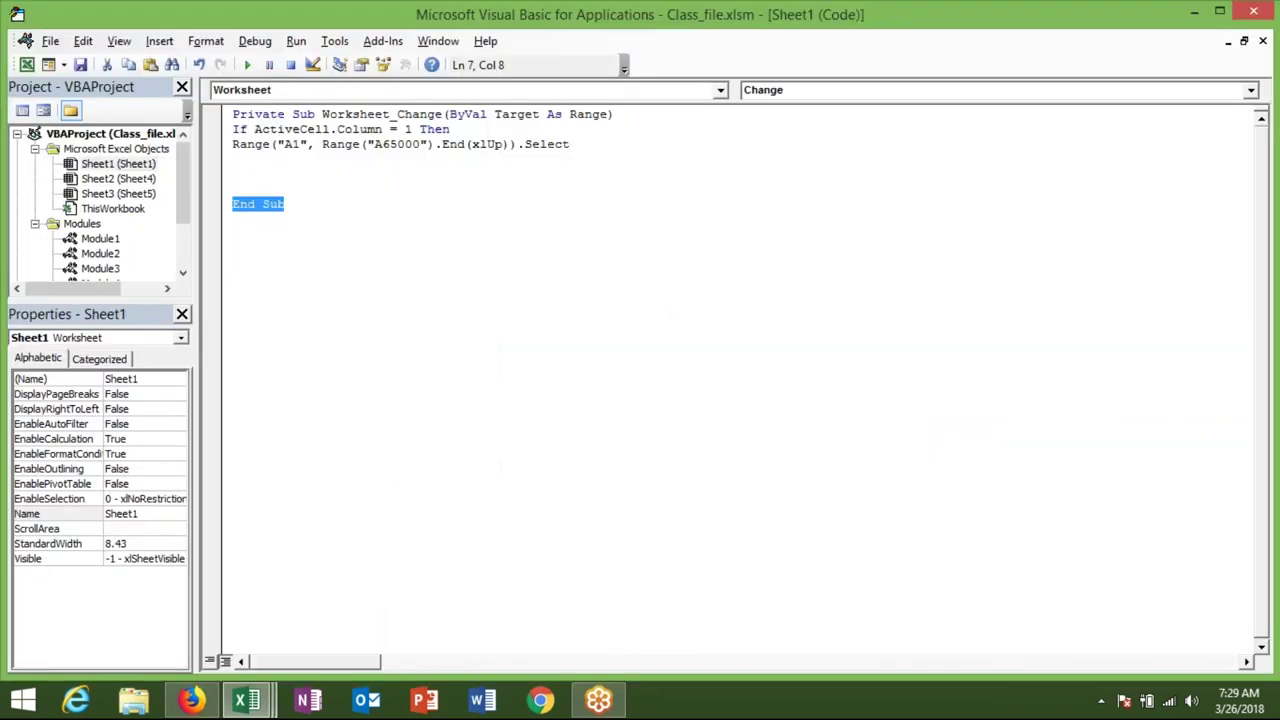
drag(184, 190, 197, 277)
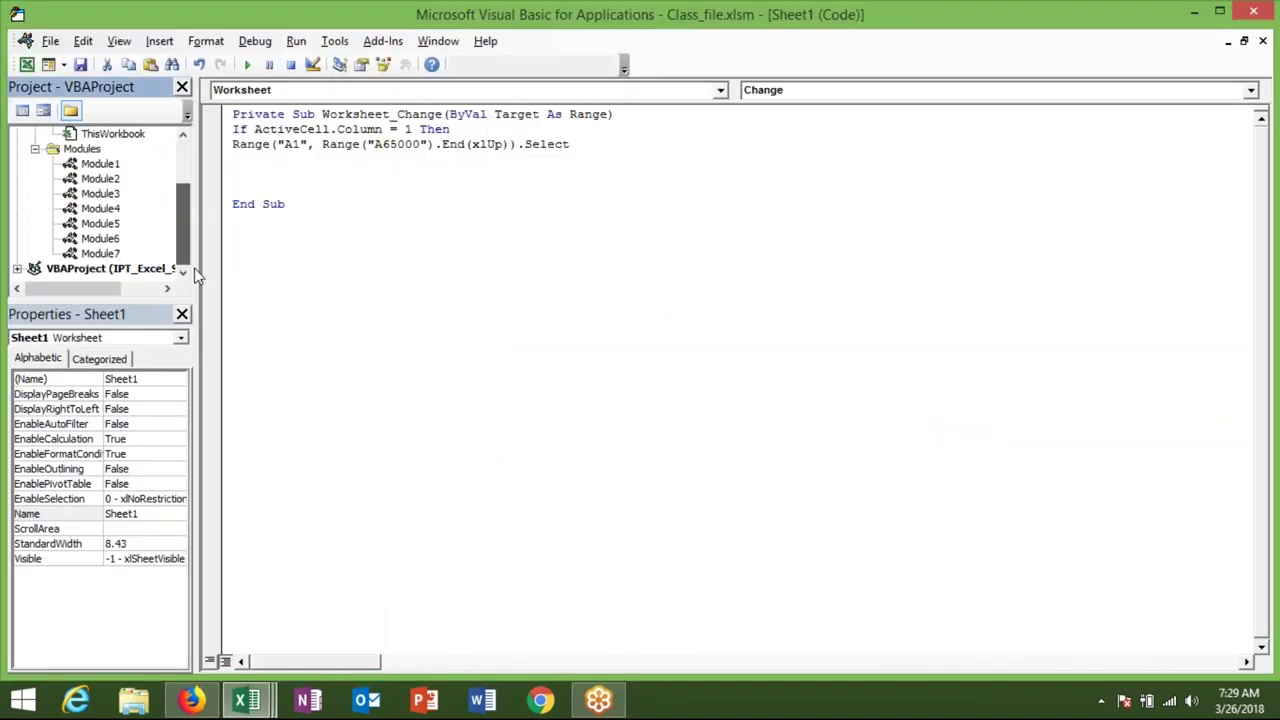
double_click(100, 253)
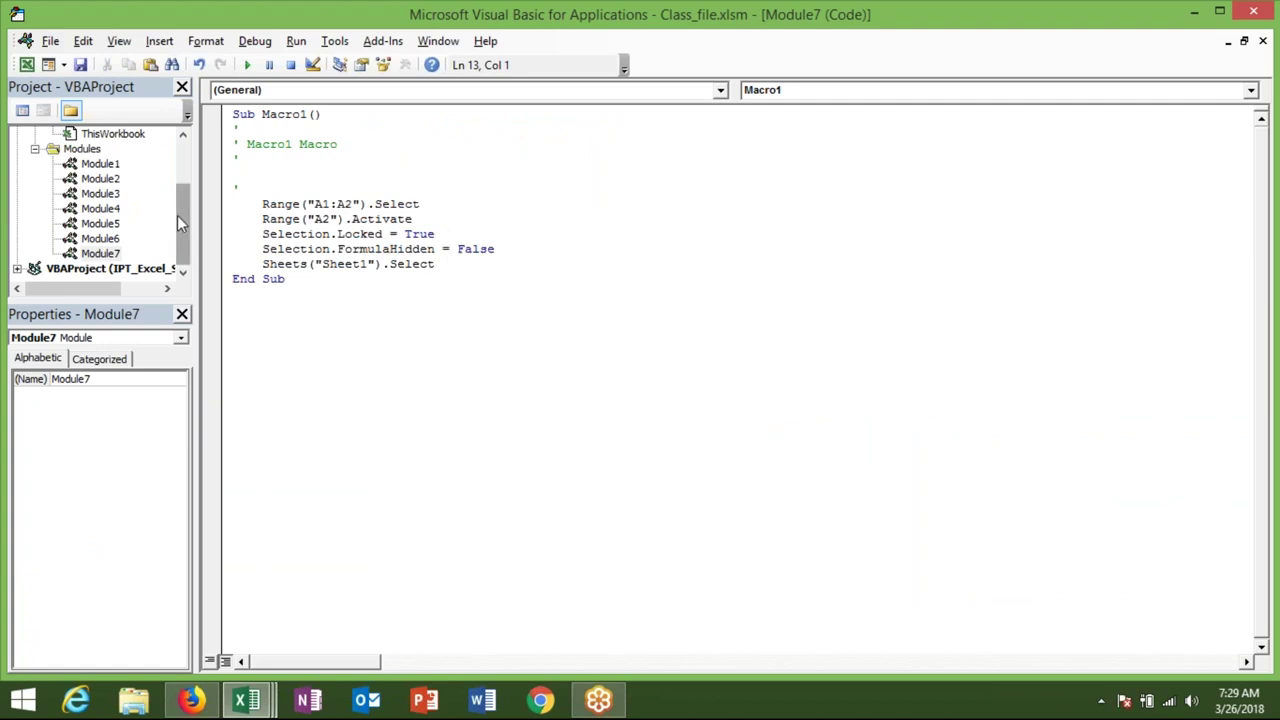
drag(177, 215, 176, 174)
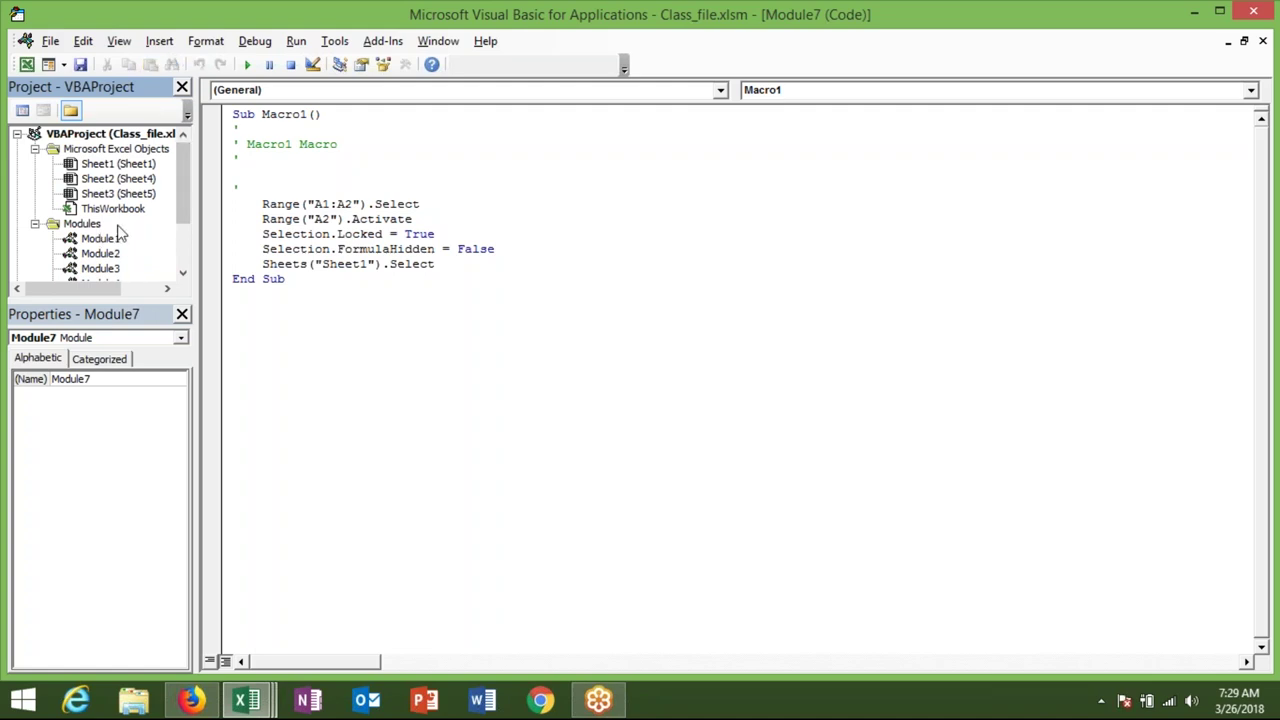
double_click(125, 167)
Change the Range line's .Select ending to .Locked = True.
click(238, 173)
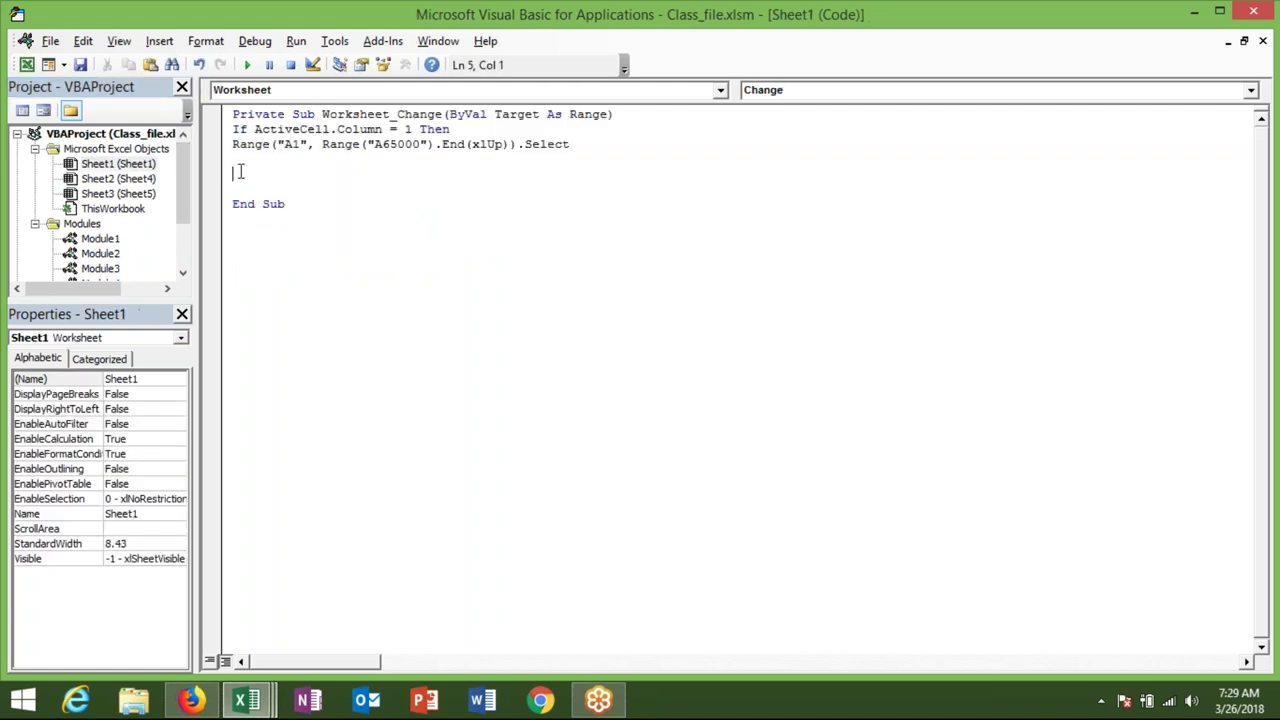
drag(646, 131, 626, 143)
click(627, 146)
key(BackSpace)
key(BackSpace)
key(BackSpace)
key(BackSpace)
key(BackSpace)
text(.)
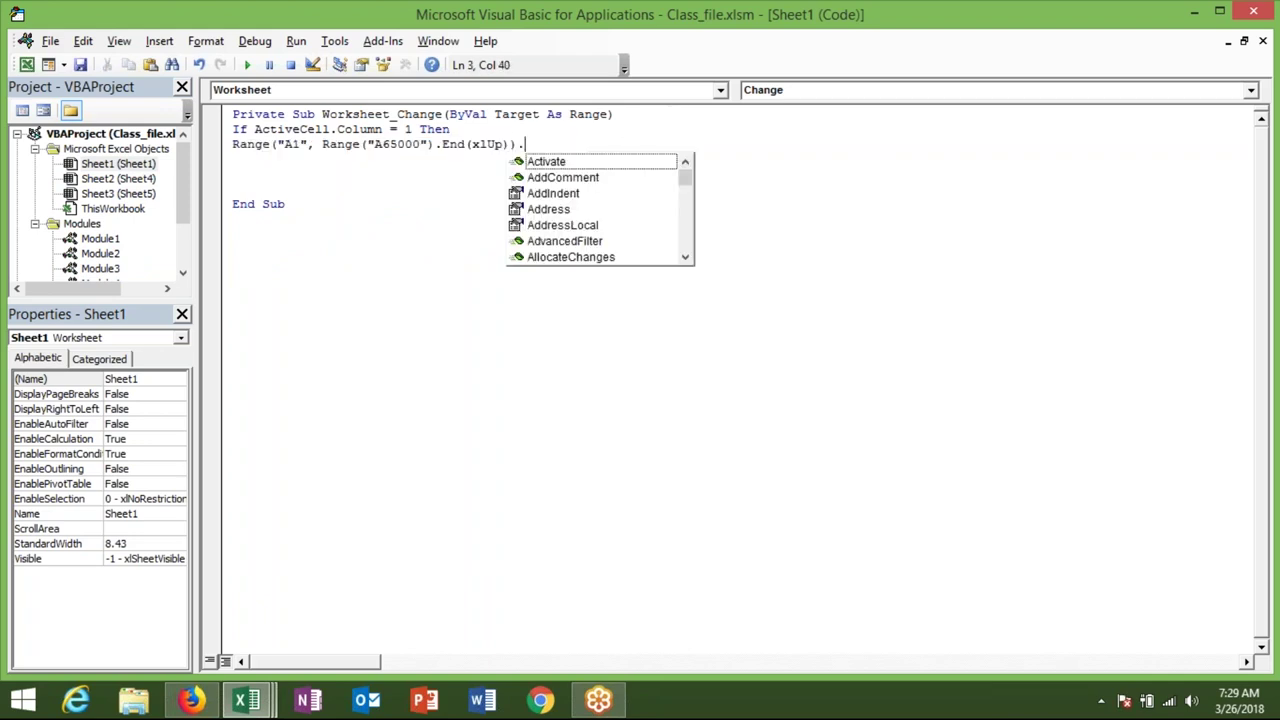
text(lo)
key(Down)
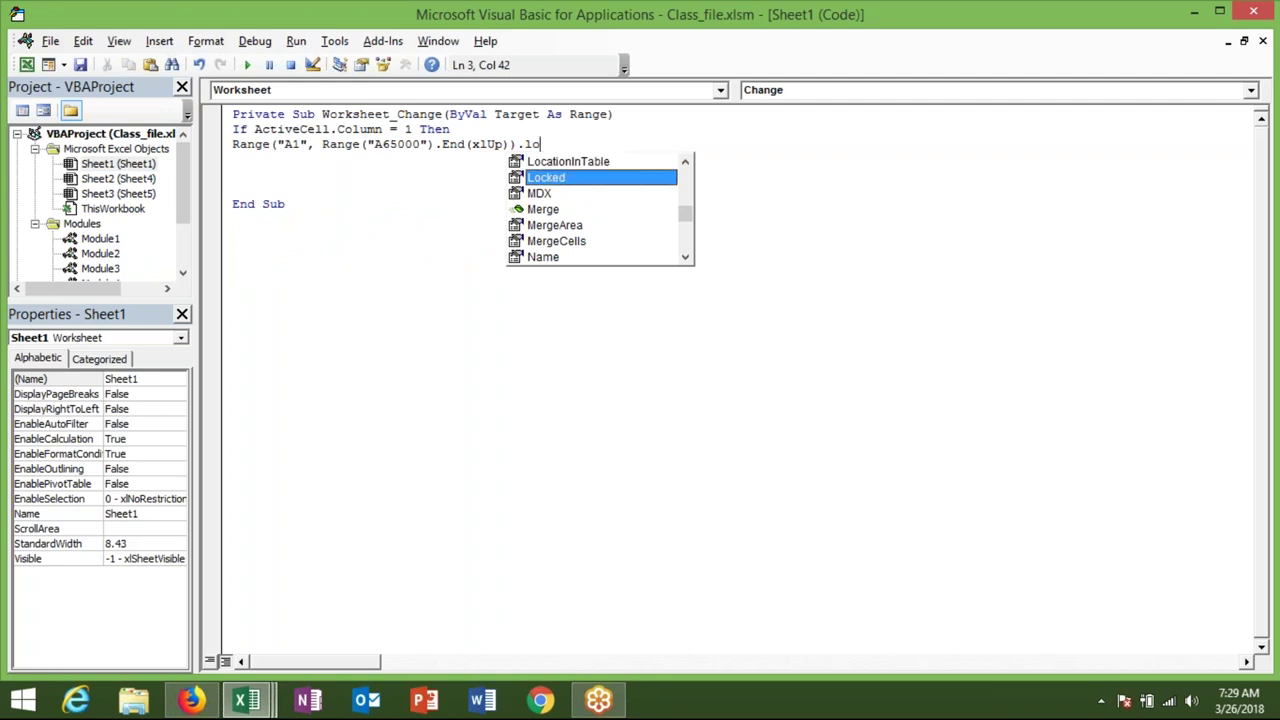
key(Tab)
text(=true)
key(Return)
Insert Sheet1.Unprotect with the sheet password above the lock line.
click(232, 144)
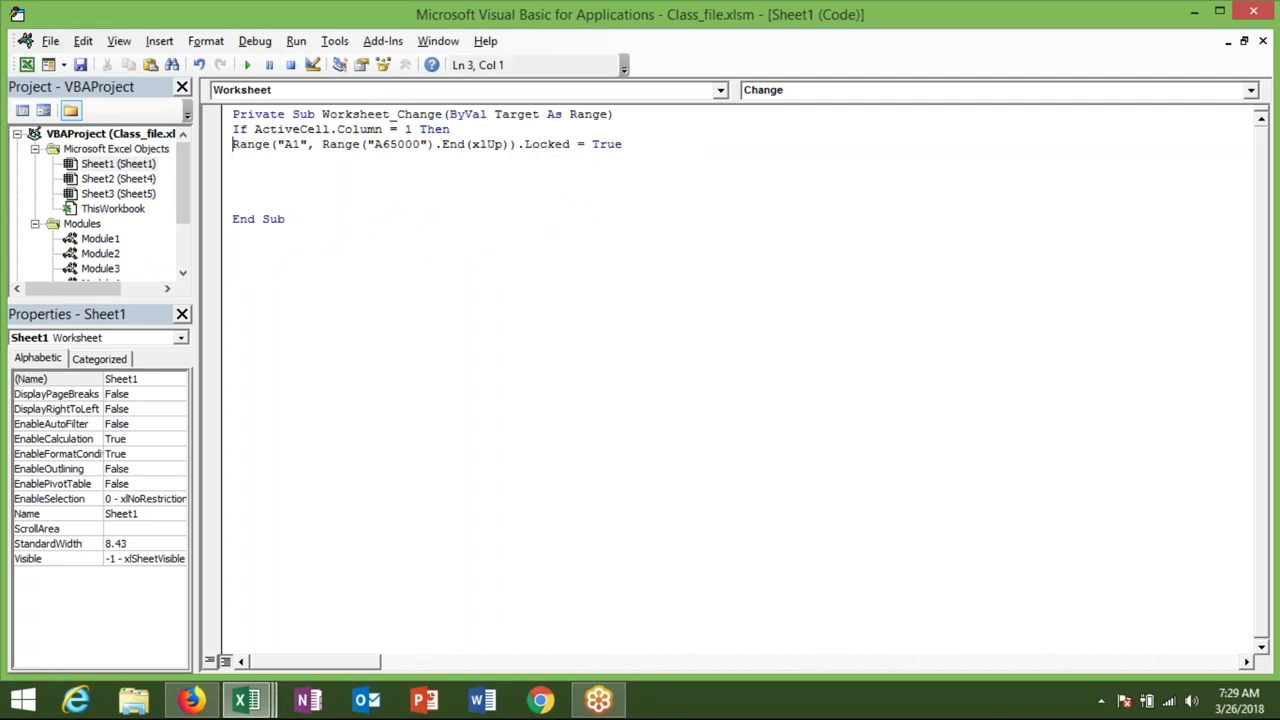
key(Return)
key(Up)
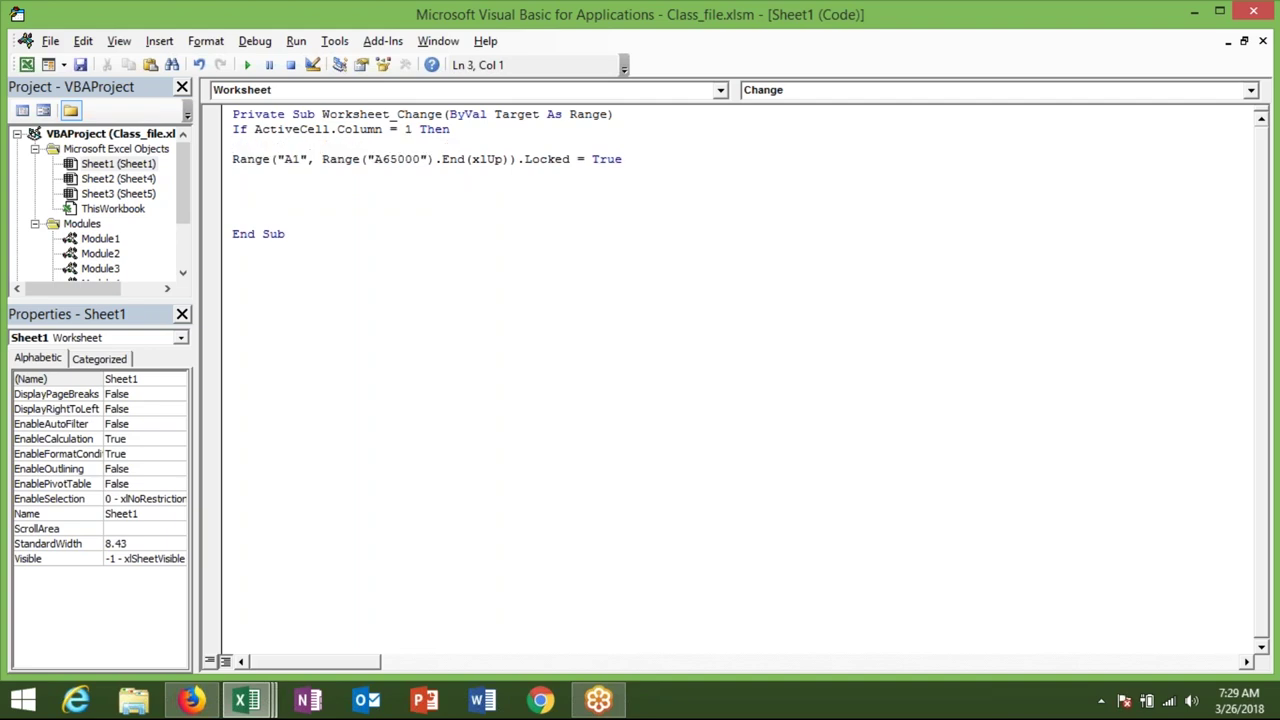
text(sheet)
text(1.)
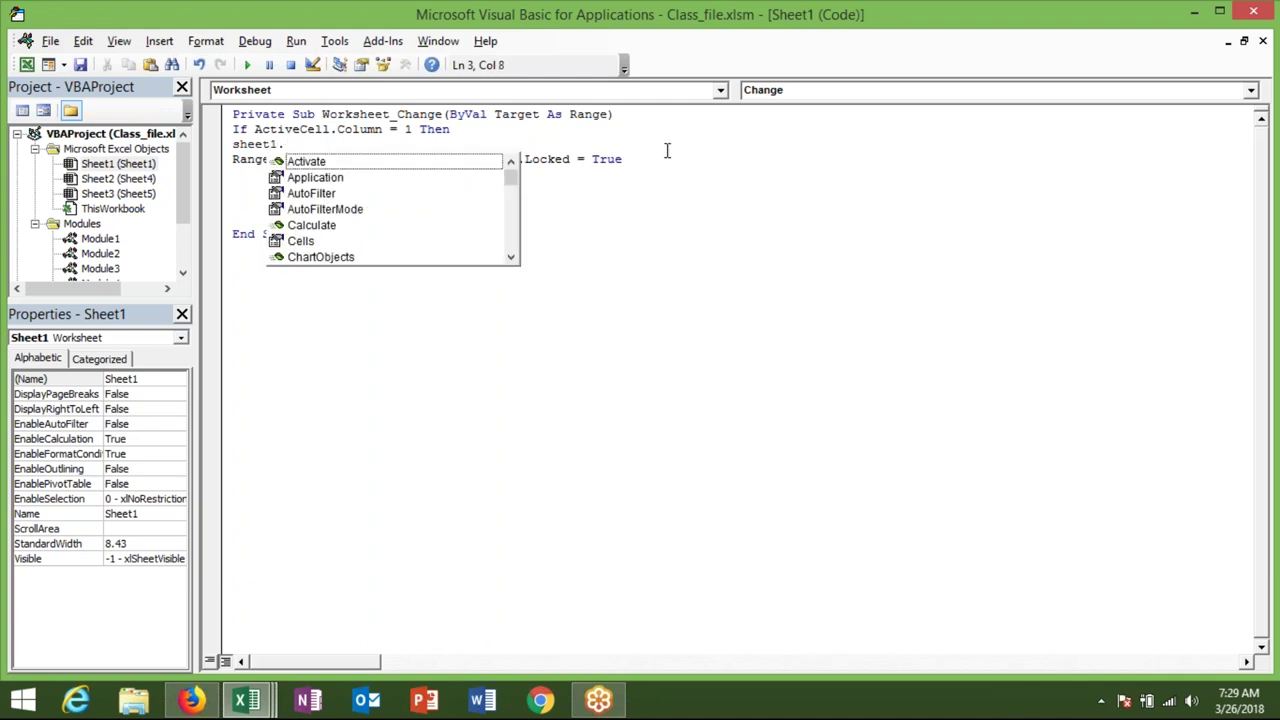
text(un)
key(Tab)
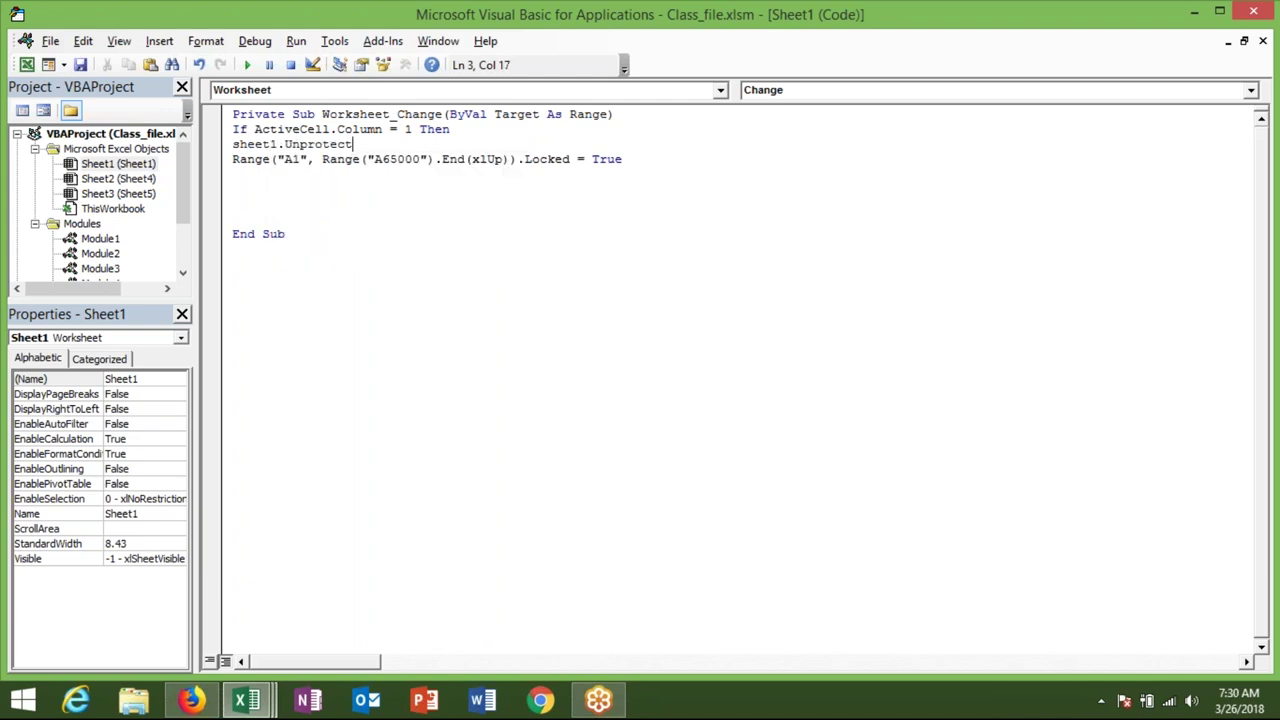
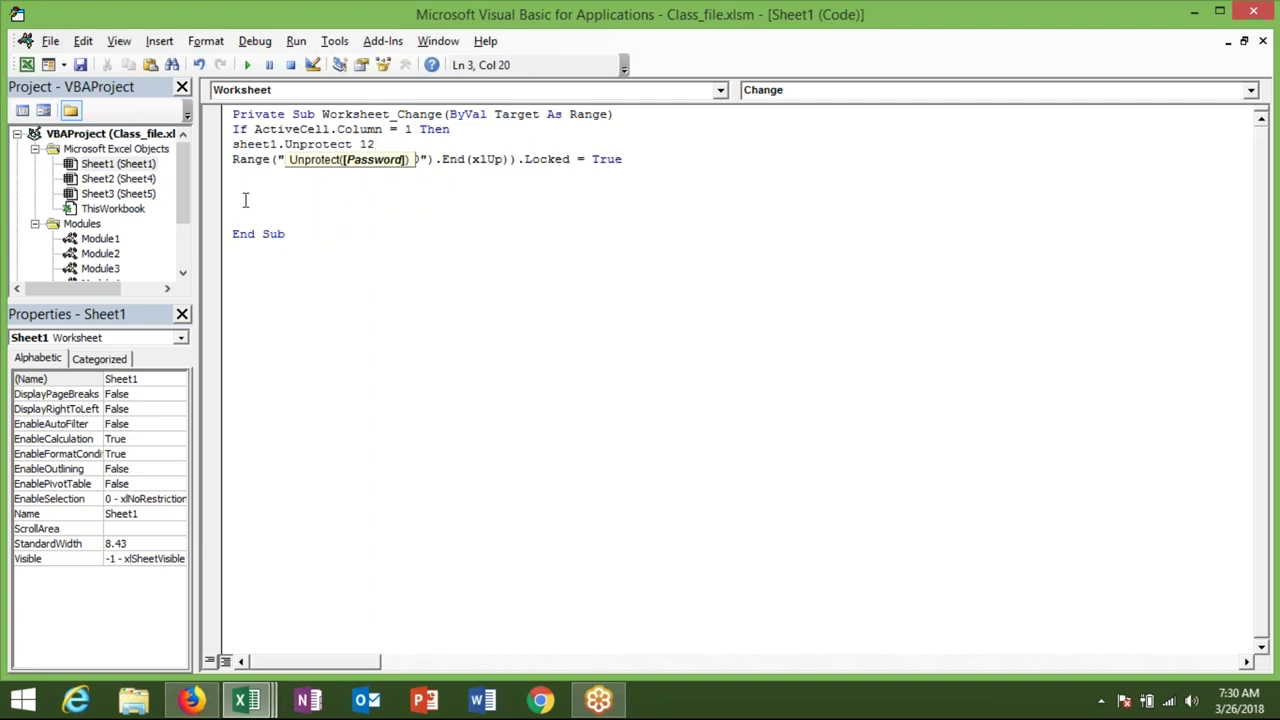
click(566, 160)
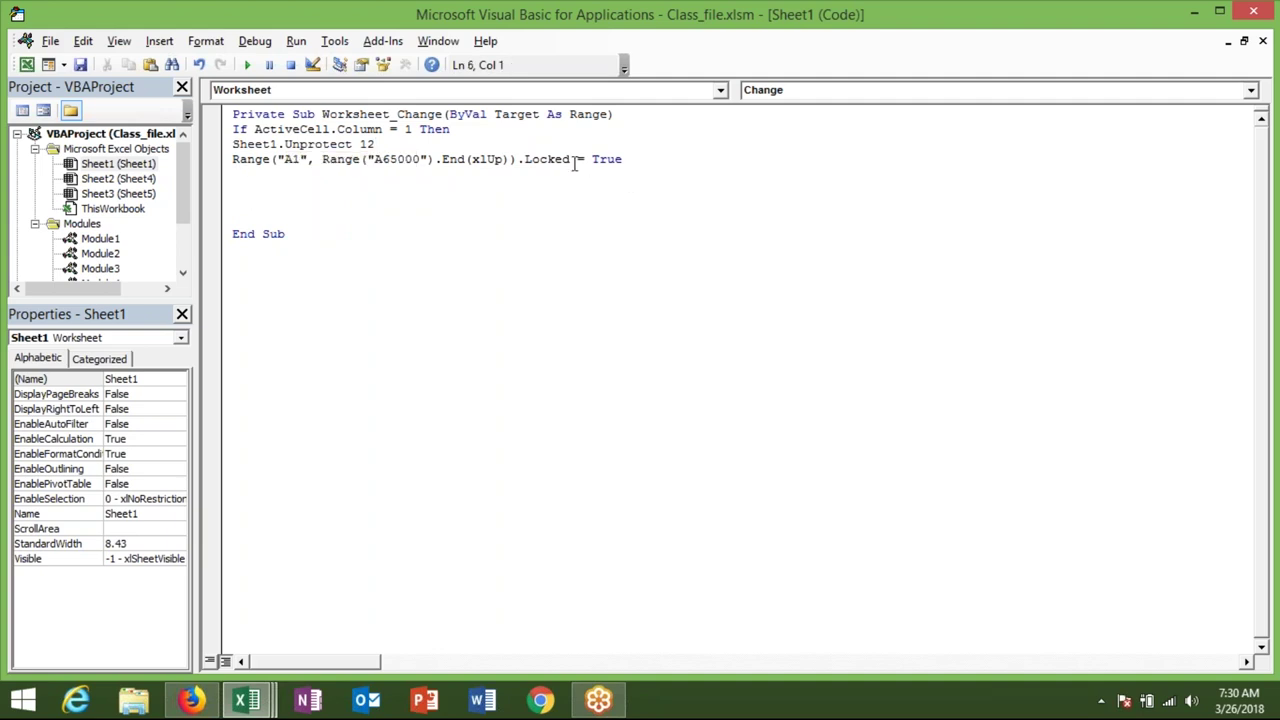
Add Sheet1.Protect with the sheet password below the lock line.
double_click(566, 160)
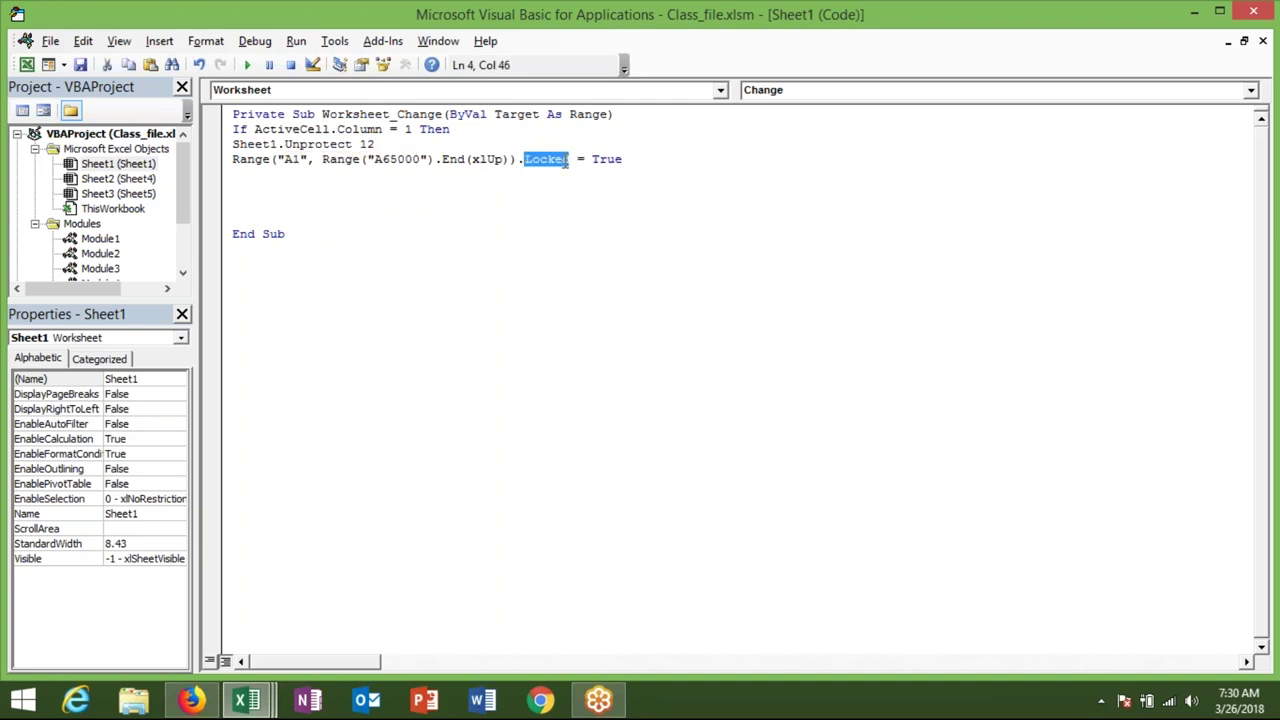
click(630, 160)
click(261, 178)
text(sheet1)
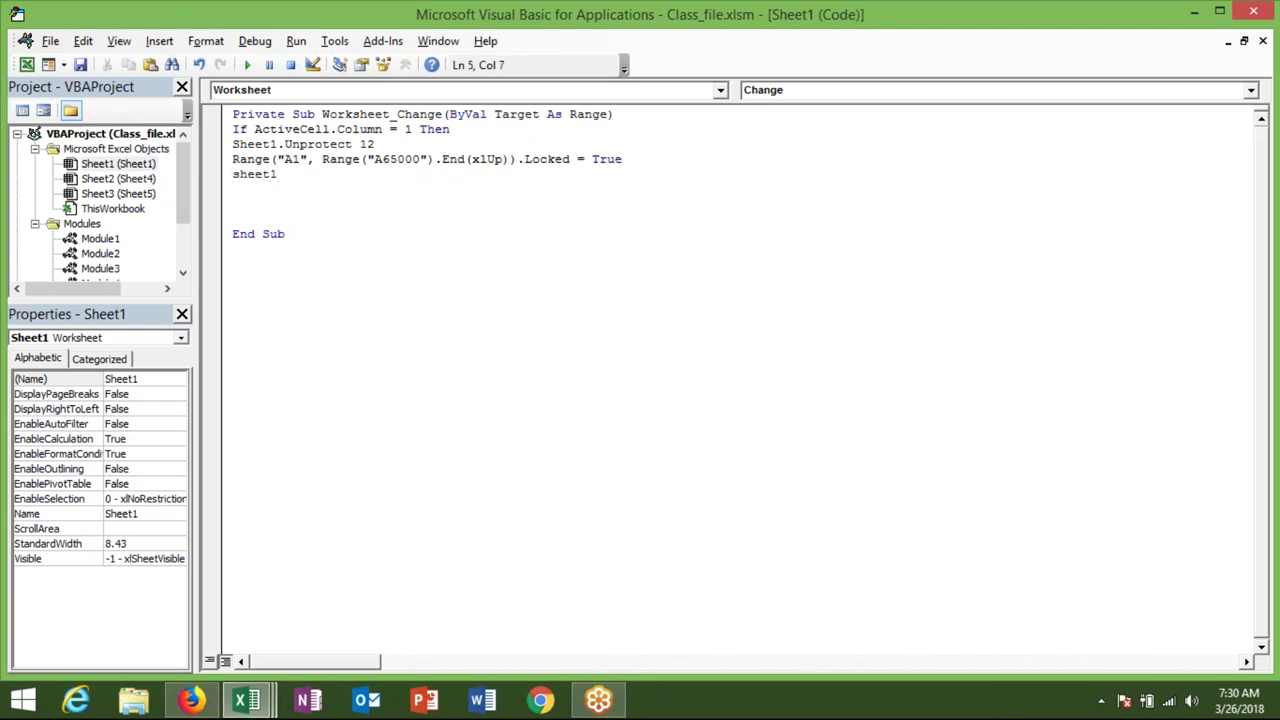
text(.)
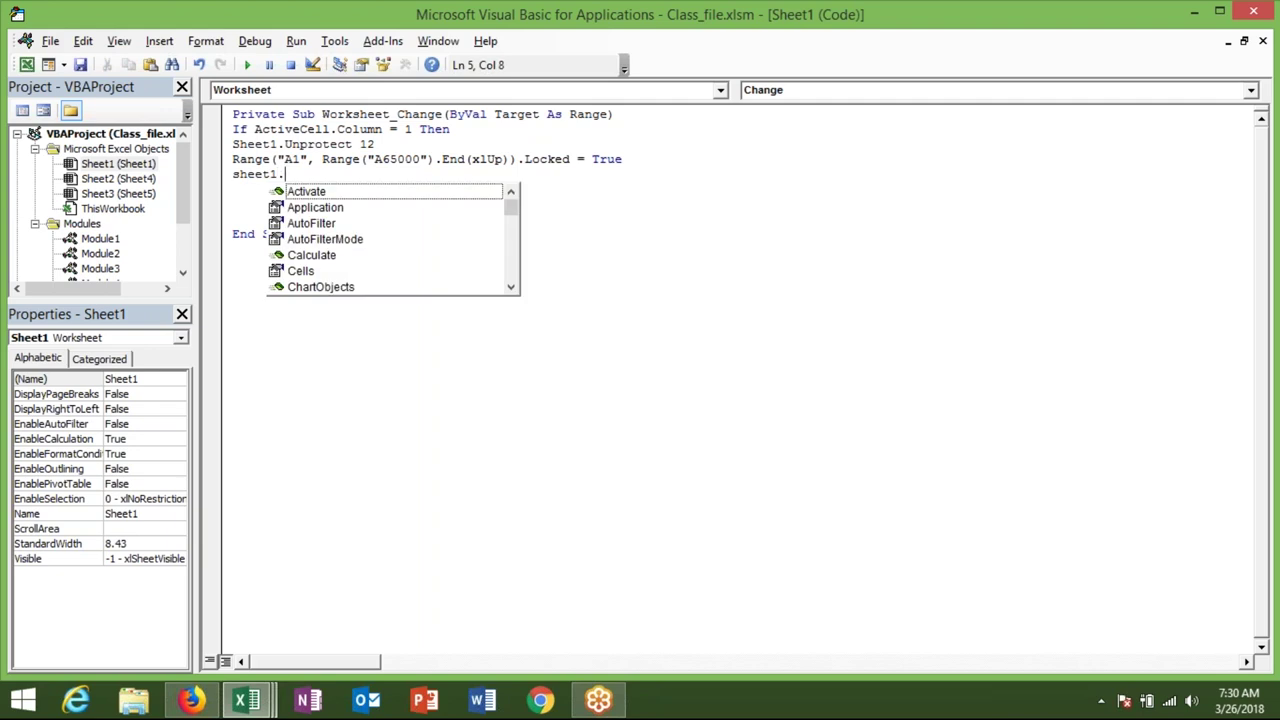
text(un)
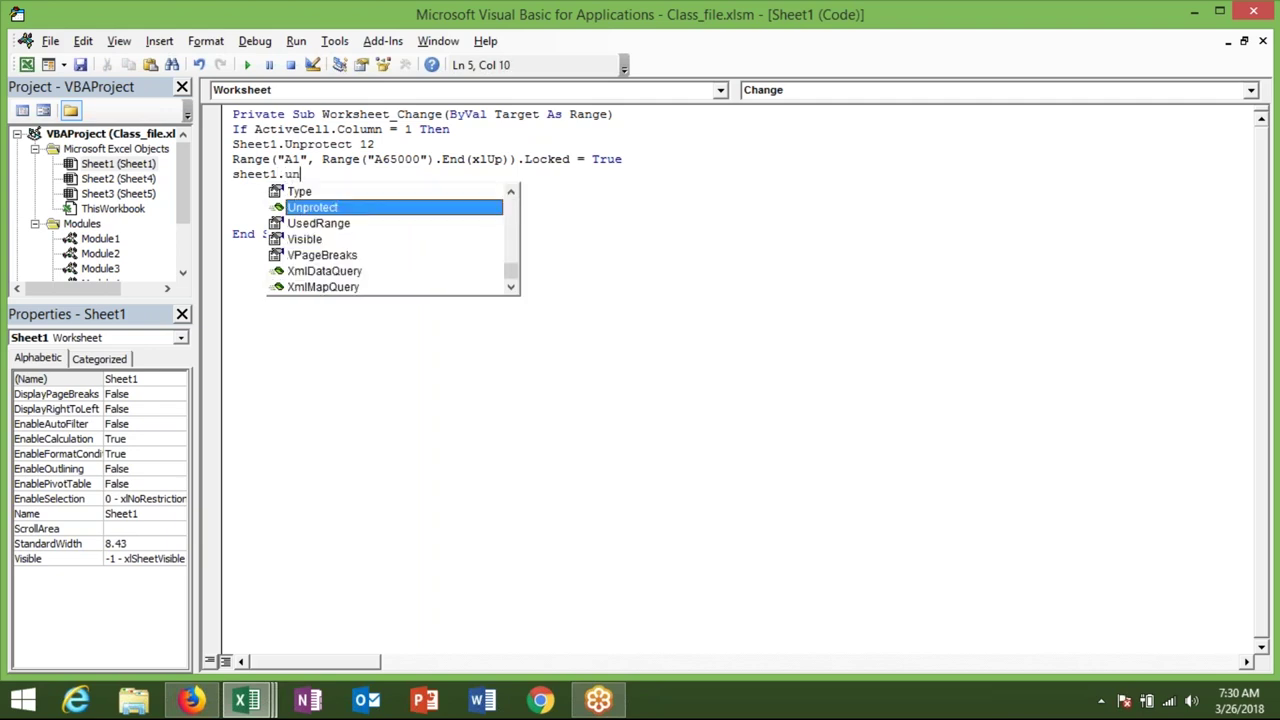
key(BackSpace)
key(BackSpace)
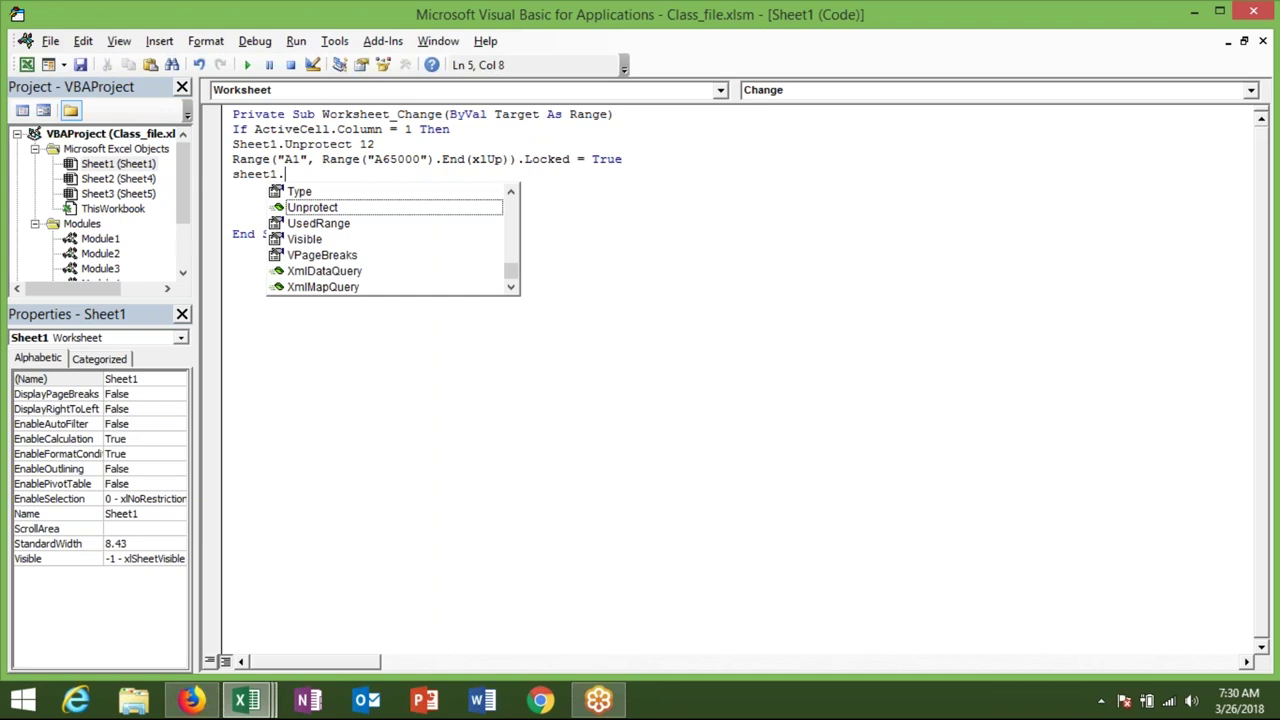
text(pr)
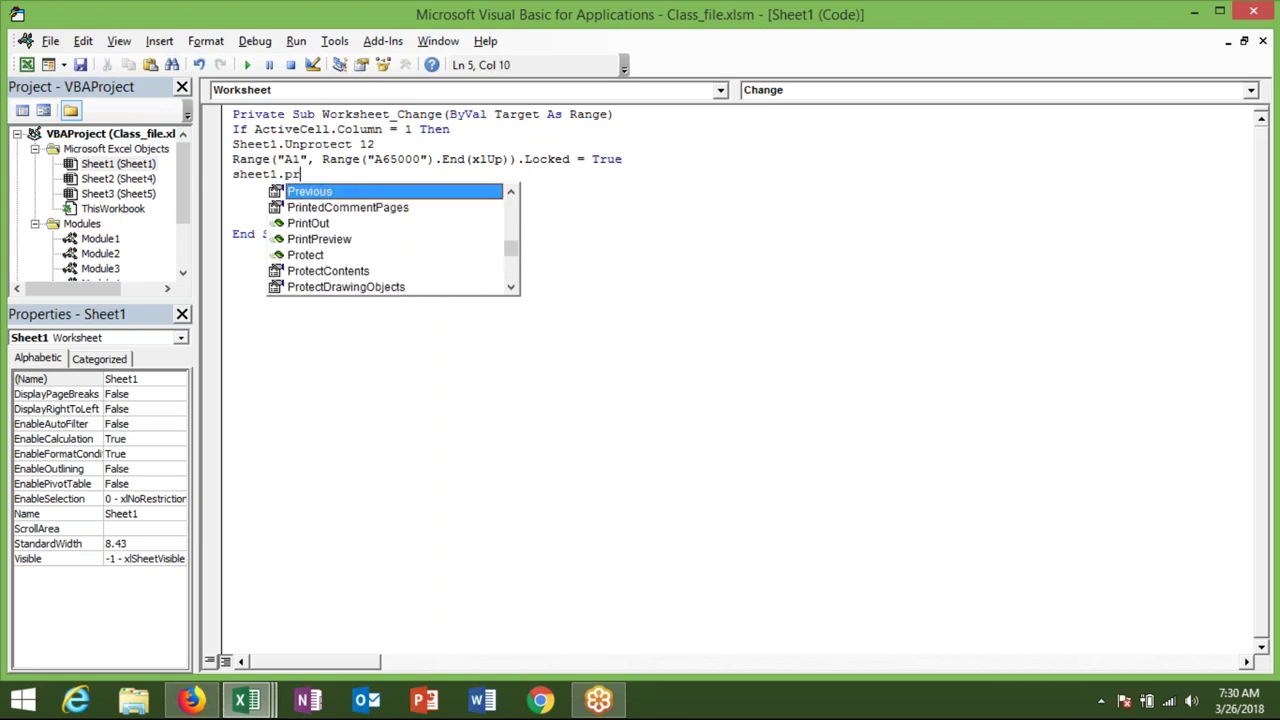
key(Down)
key(Down)
key(Down)
key(Down)
key(Tab)
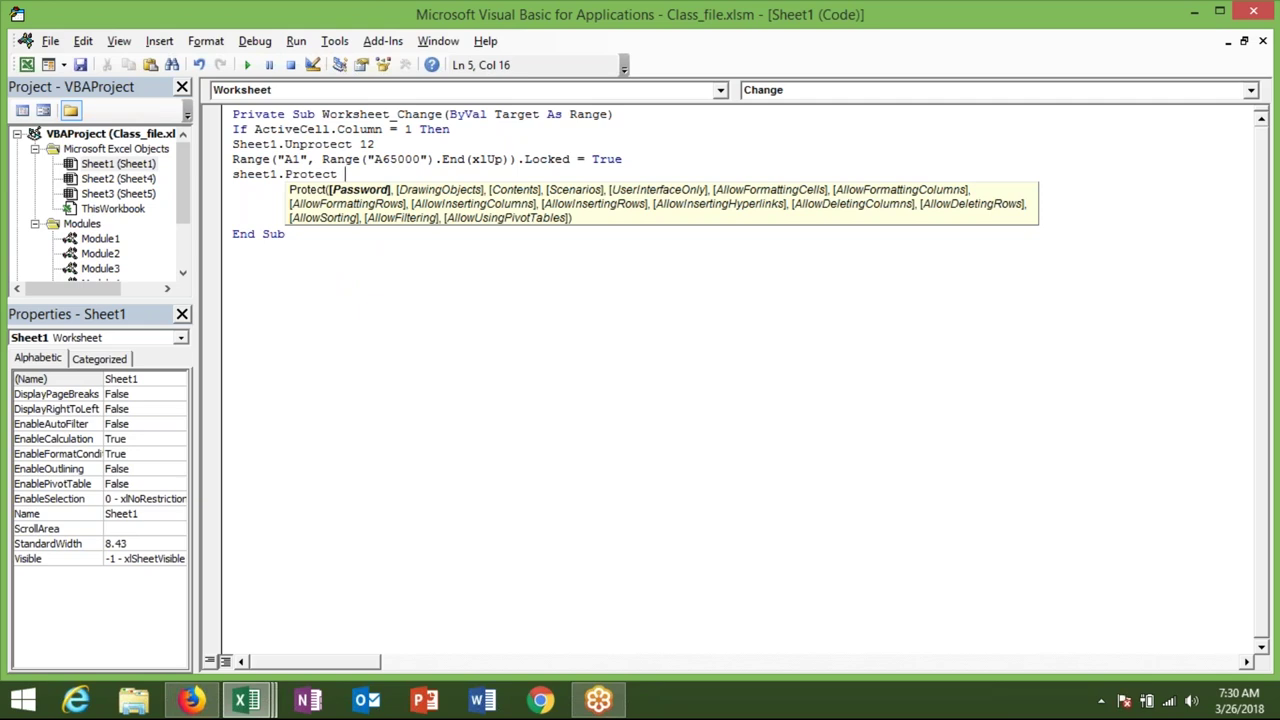
key(Return)
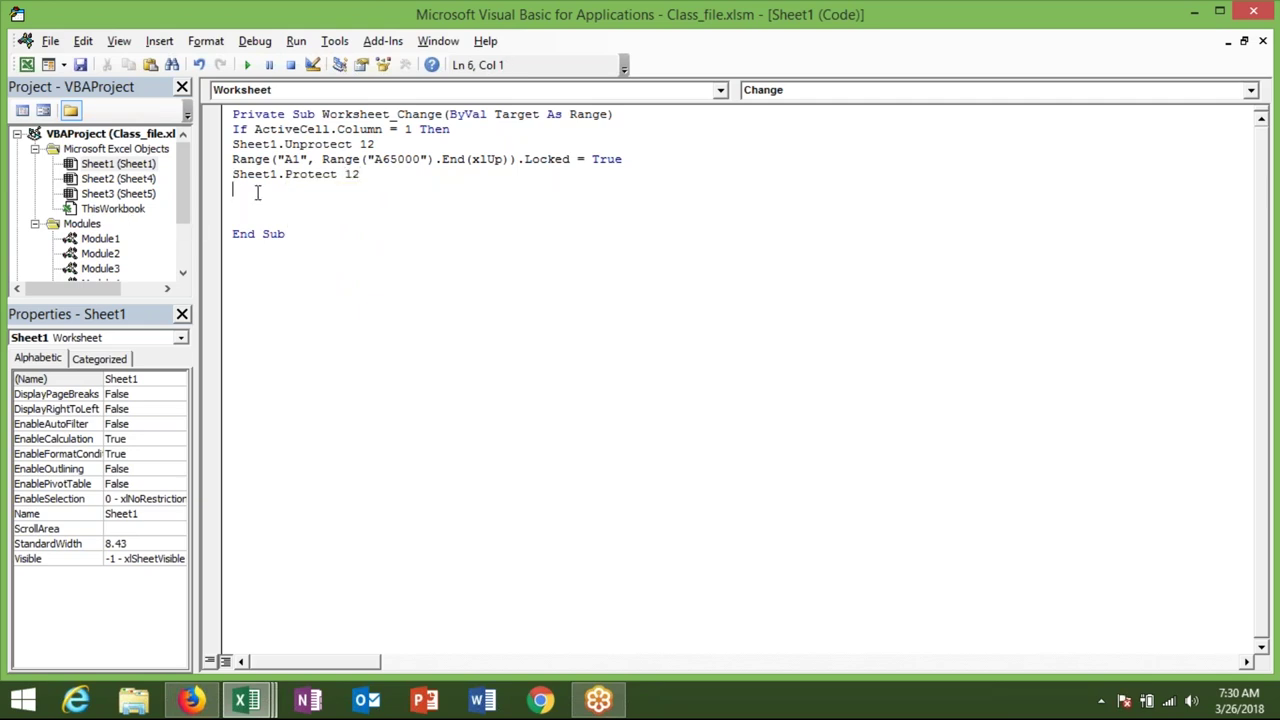
Add DoEvents and End If after the Protect line, fixing the 'do event' typo.
text(do event)
key(Return)
key(Return)
key(BackSpace)
key(Down)
key(Up)
key(End)
text(s)
key(Down)
text(end if)
key(Return)
key(Up)
key(Up)
key(Up)
key(Return)
Add DoEvents on a new line directly under the Sub declaration.
click(233, 129)
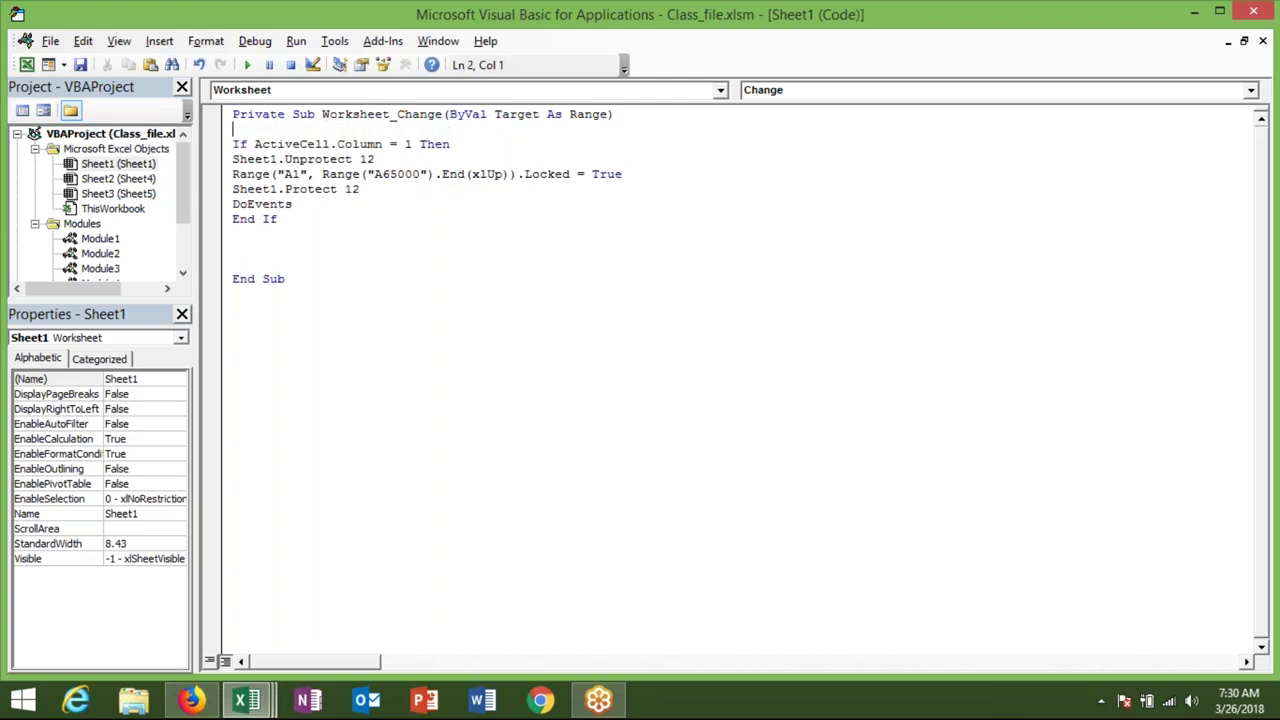
text(do)
text(ev)
text(ents)
key(Down)
drag(632, 172, 233, 177)
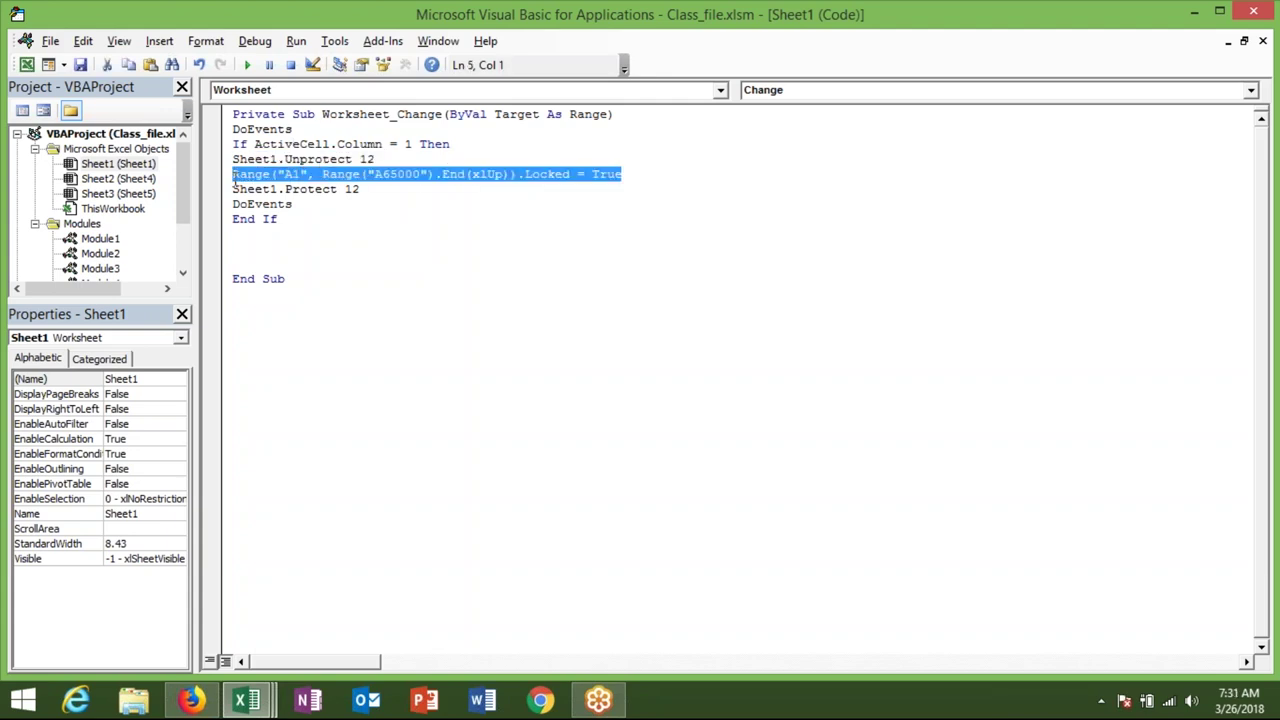
click(620, 176)
shift+click(233, 176)
click(497, 252)
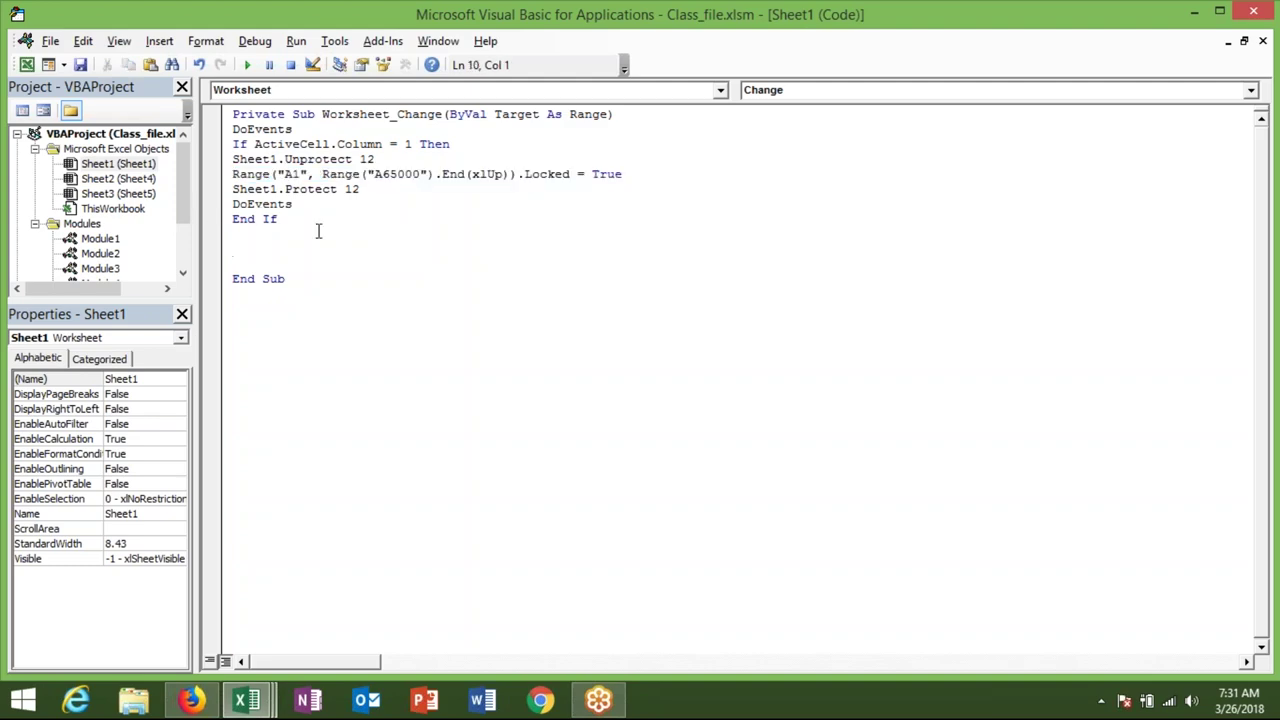
Return to Excel and protect Sheet1 with a password, entering and confirming it.
key(alt+F11)
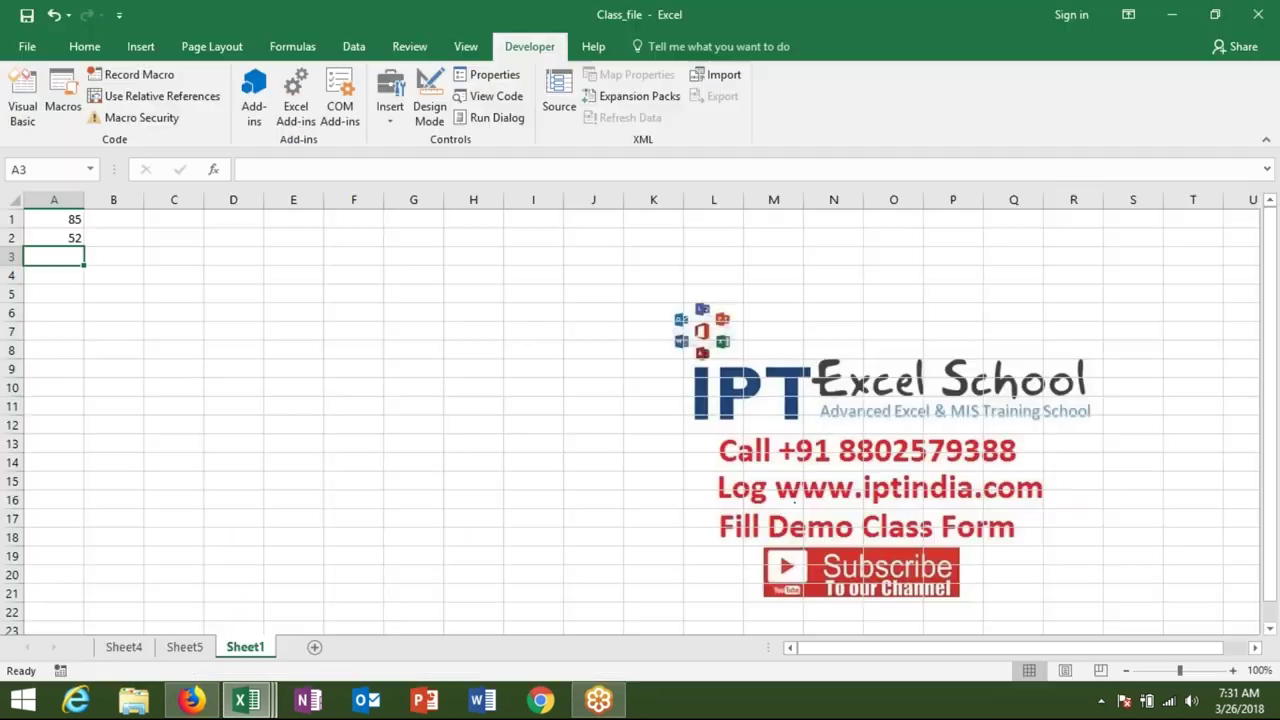
key(alt+F11)
key(alt+F11)
right_click(244, 658)
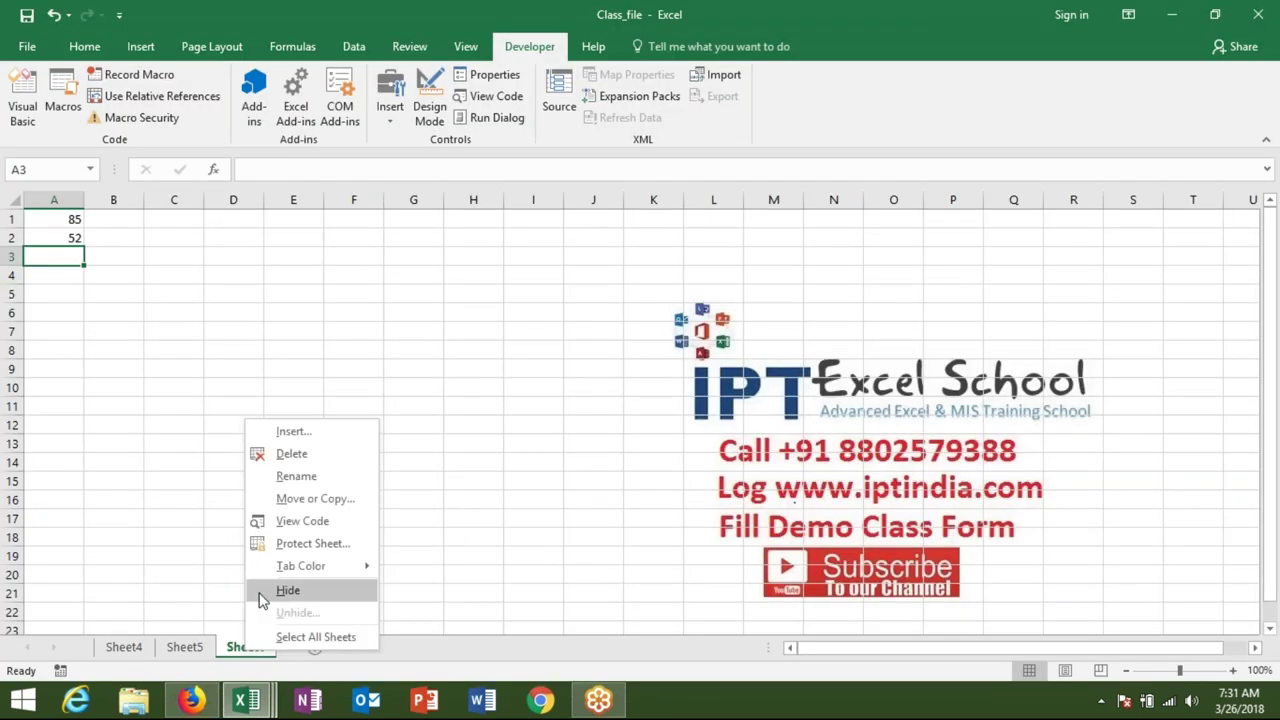
click(271, 546)
click(309, 662)
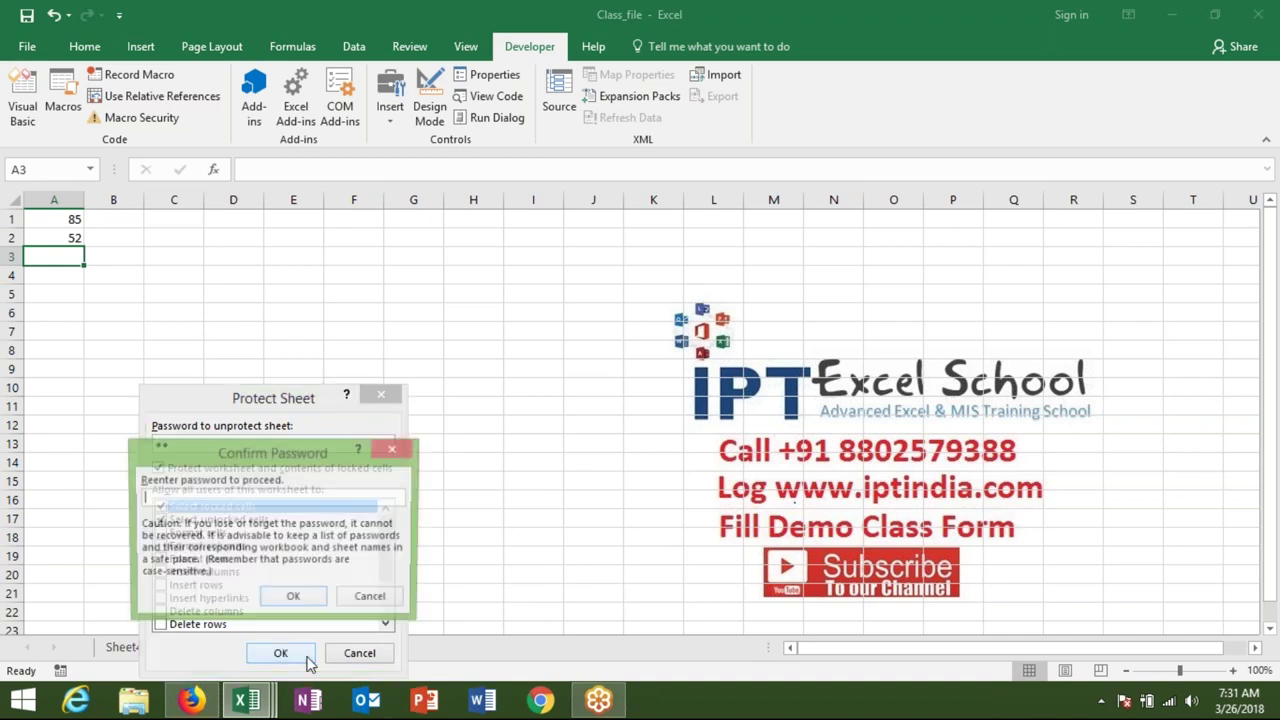
click(293, 598)
Select empty cell A3 for the next entry.
click(56, 336)
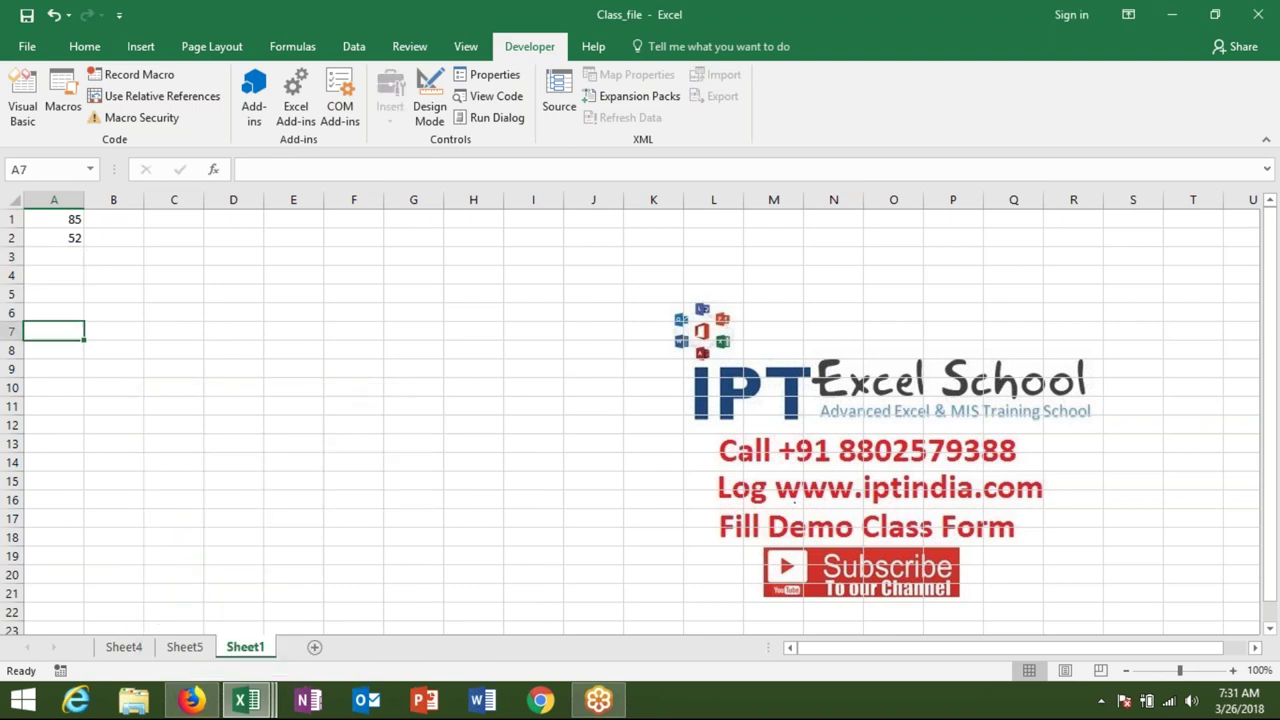
key(Up)
click(67, 255)
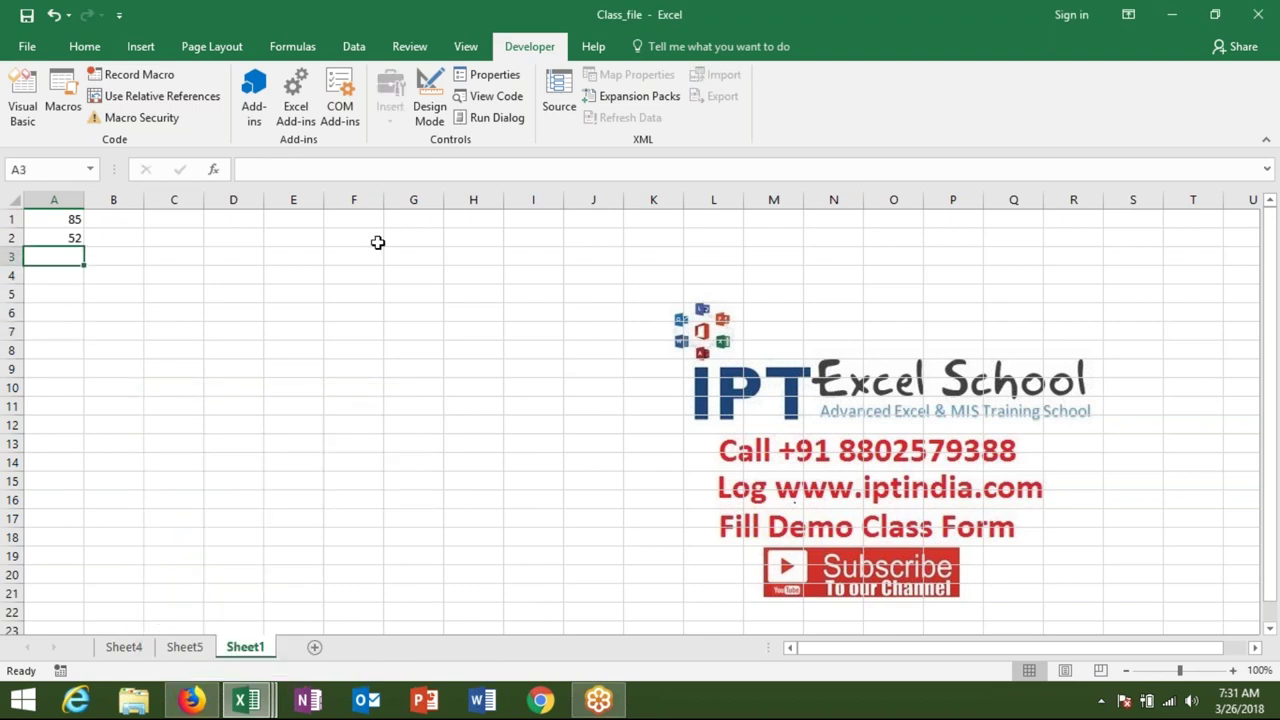
Enter 85 in A3 and 63 in A4.
text(85)
key(Return)
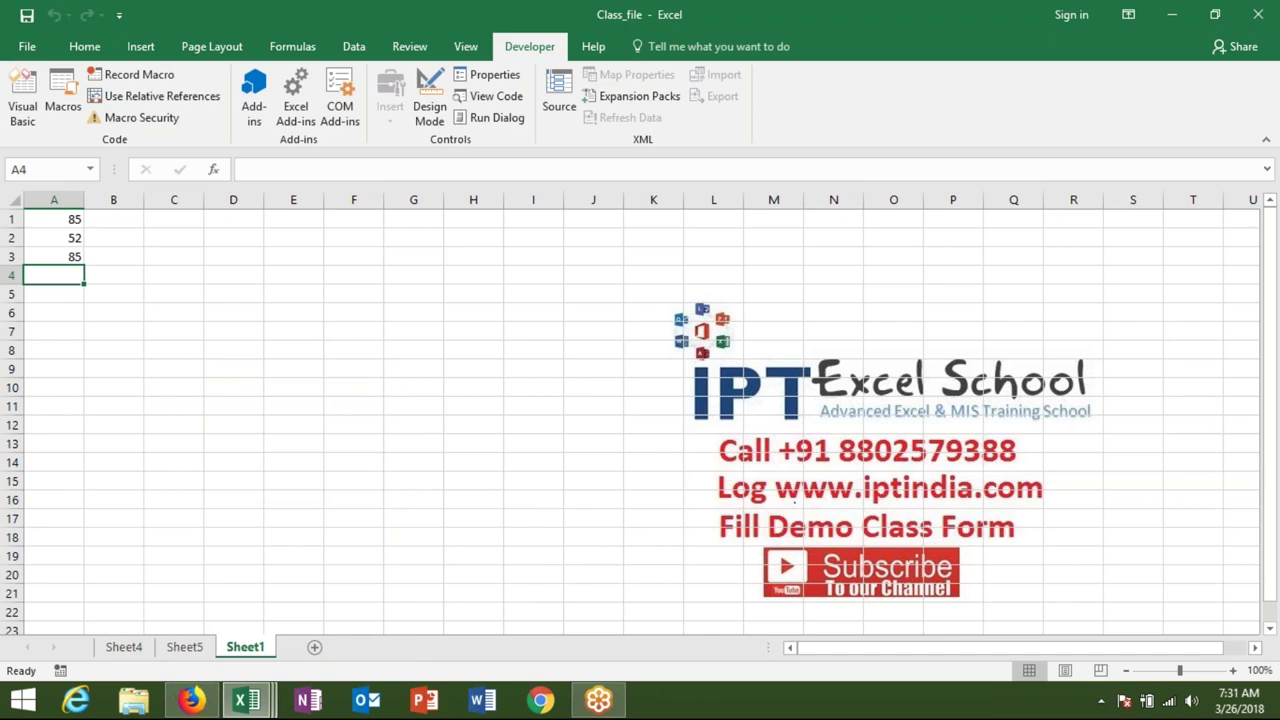
text(63)
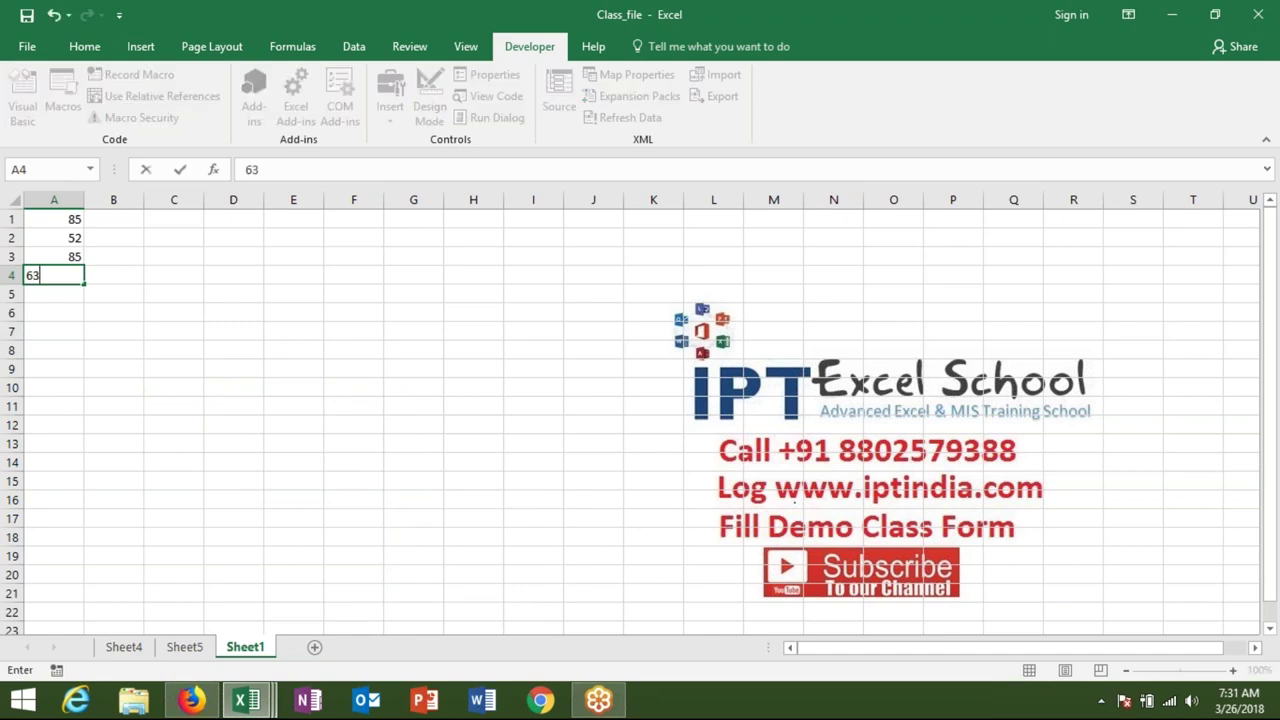
key(Return)
Try deleting A3's value and dismiss the protected-sheet warning that blocks the edit.
key(Up)
key(Up)
key(Delete)
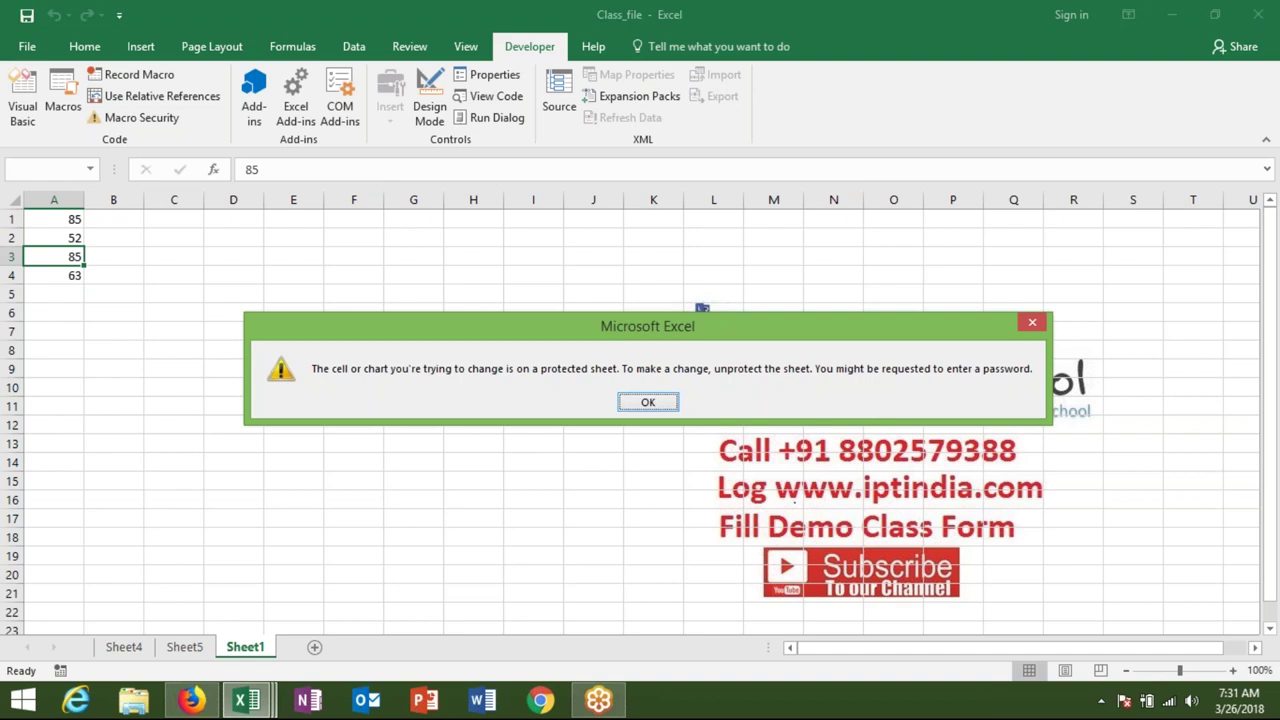
click(668, 402)
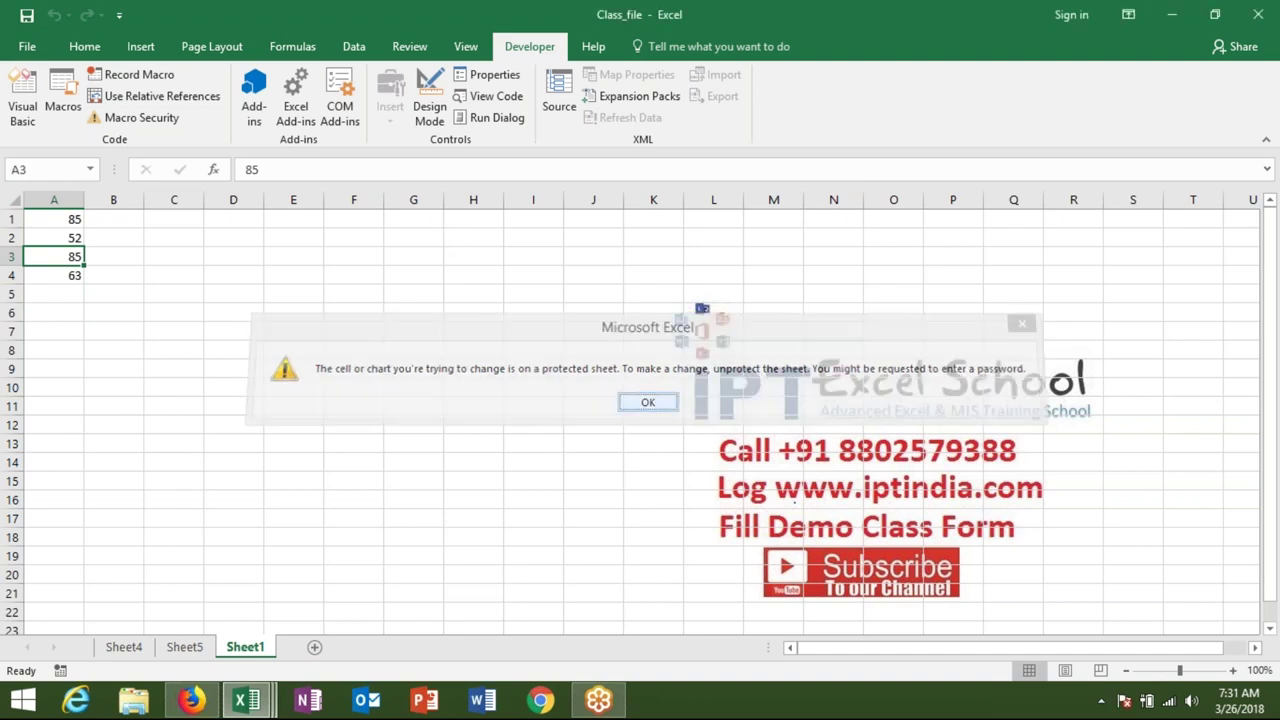
key(alt+F11)
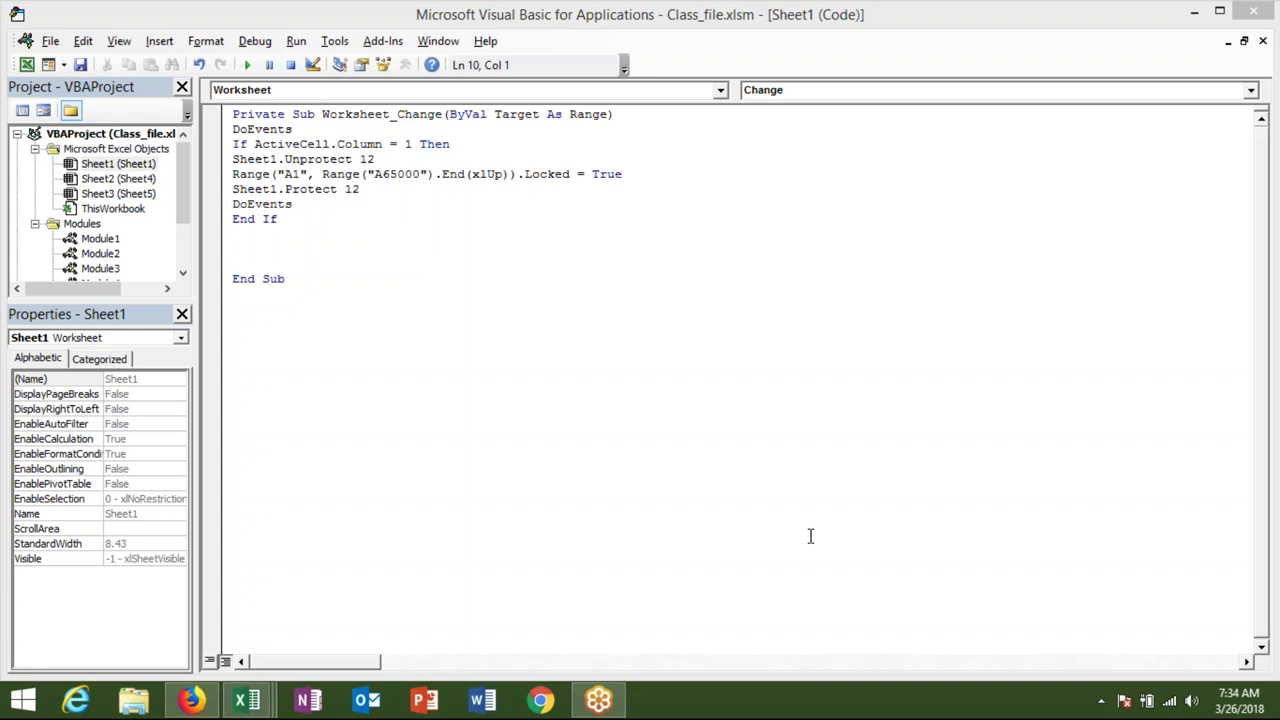
Highlight the Protect, Unprotect and Range-lock lines of the Change handler to explain them.
click(374, 202)
drag(356, 189, 232, 189)
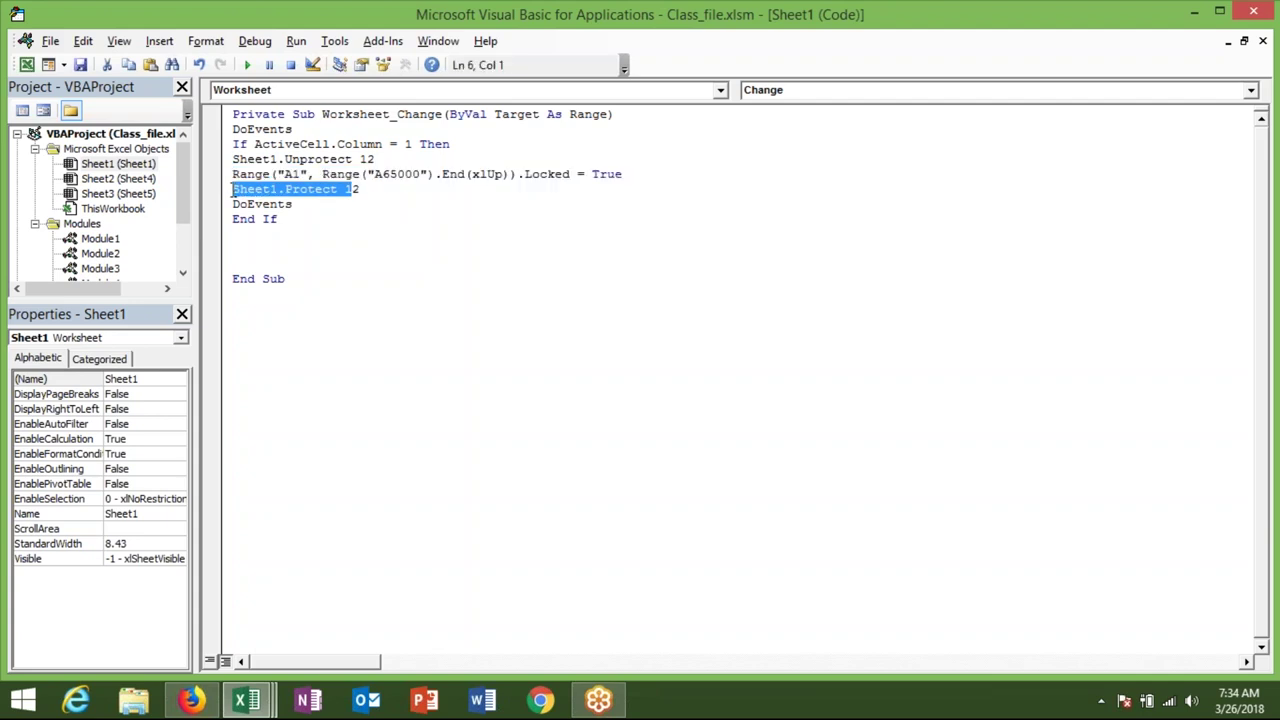
mouse_move(359, 189)
mouse_down()
mouse_move(240, 174)
mouse_move(233, 187)
mouse_up()
click(217, 161)
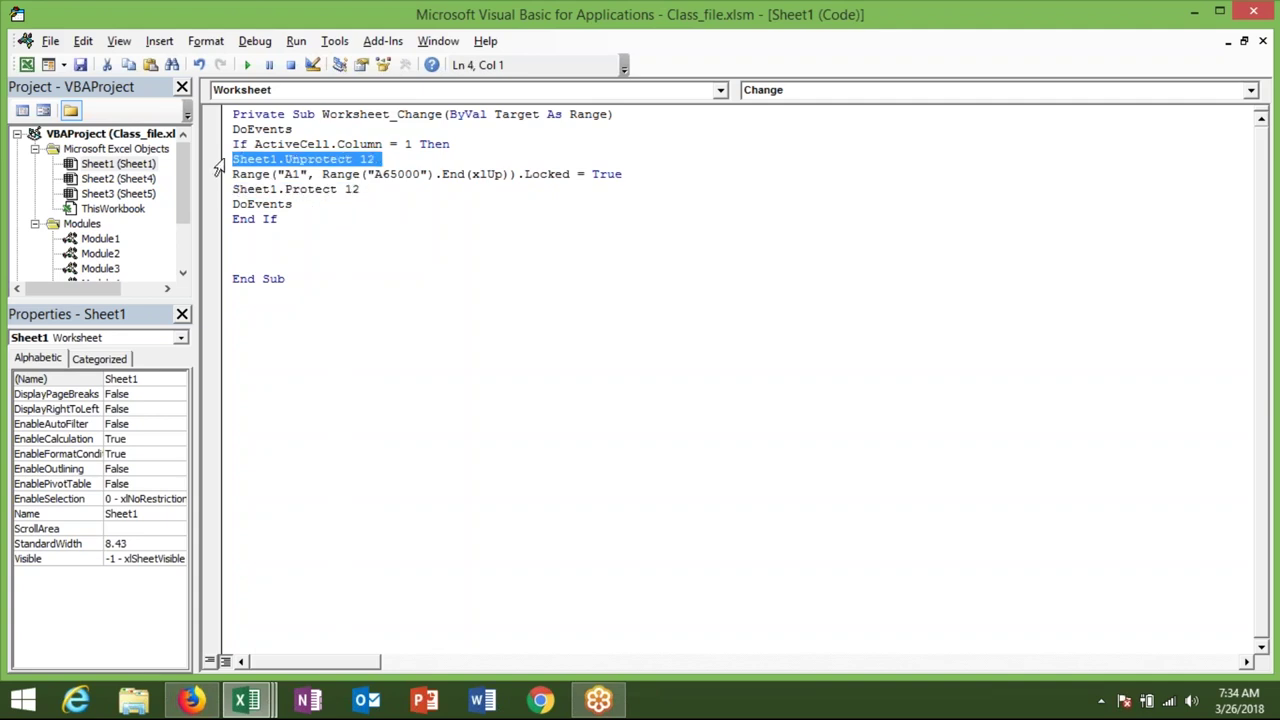
click(216, 176)
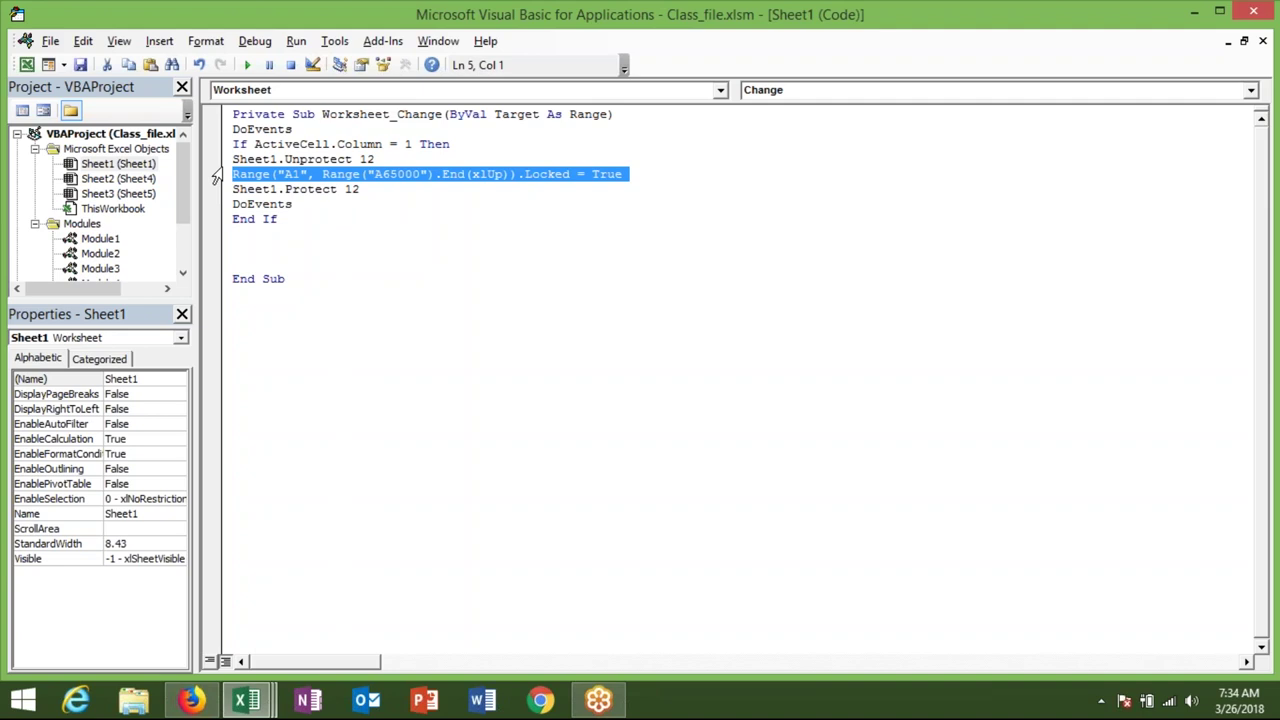
key(alt+F11)
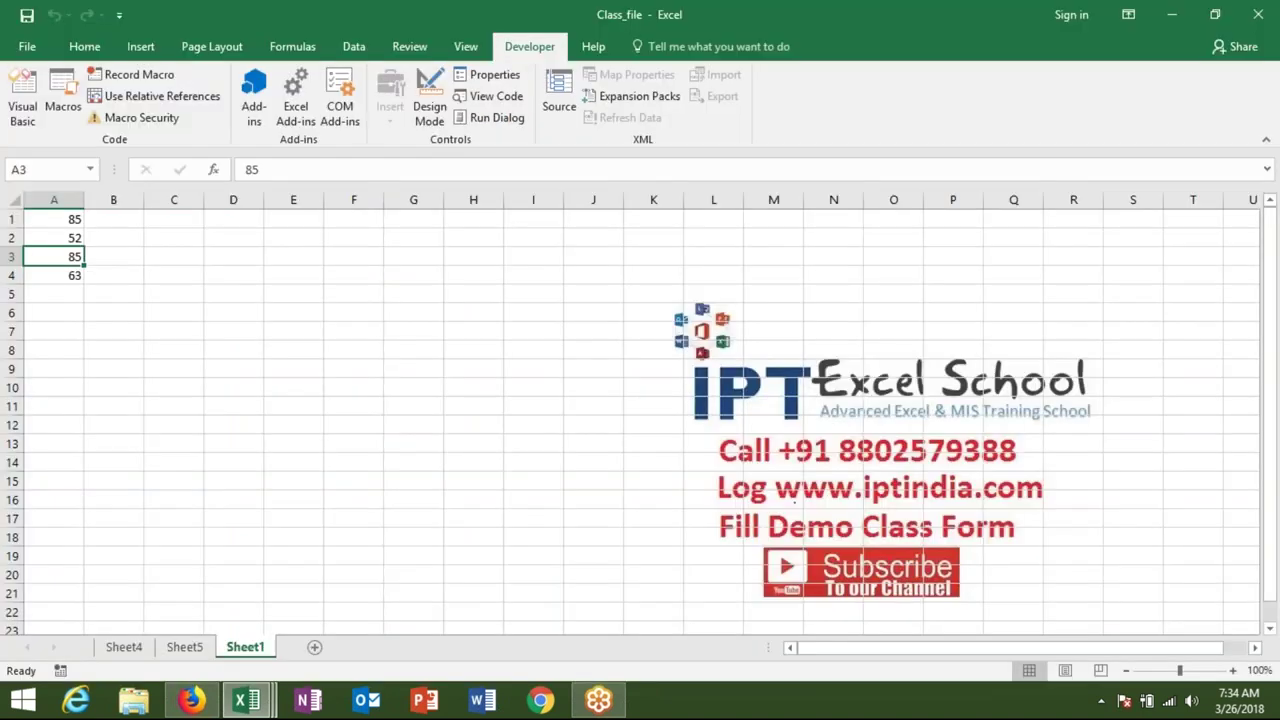
Add a new worksheet, Sheet2, to the workbook.
click(185, 648)
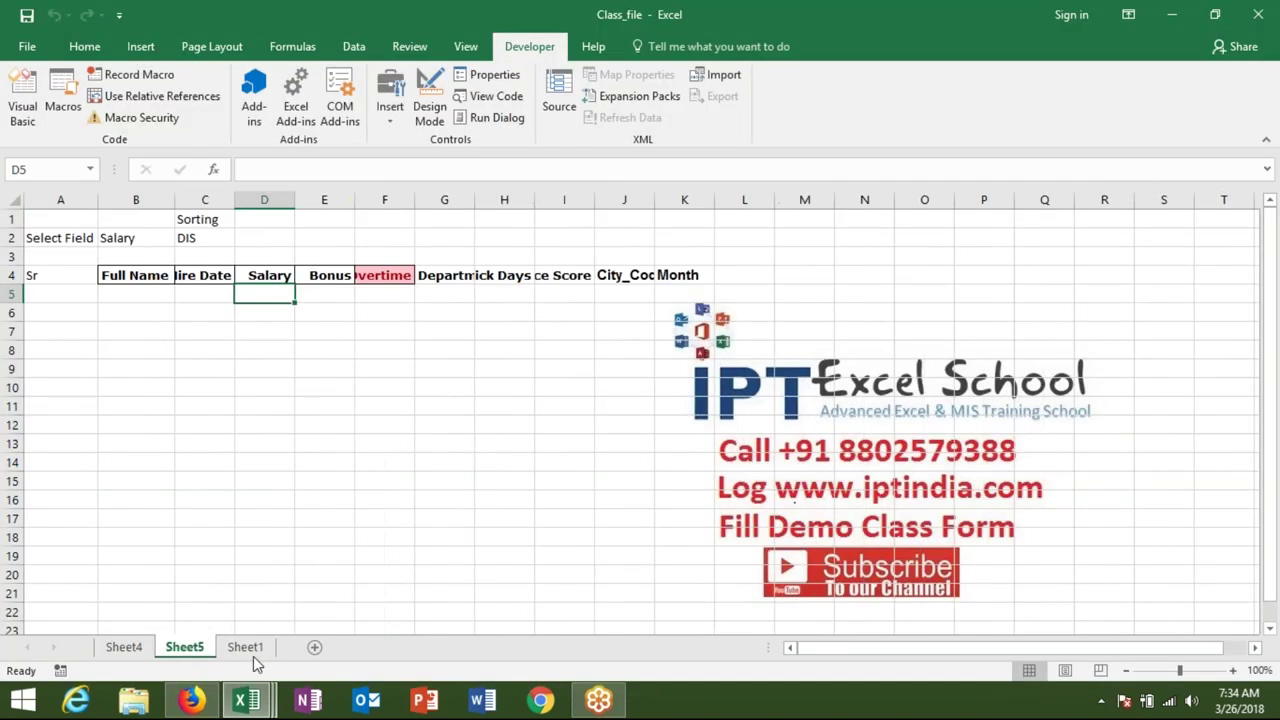
click(262, 648)
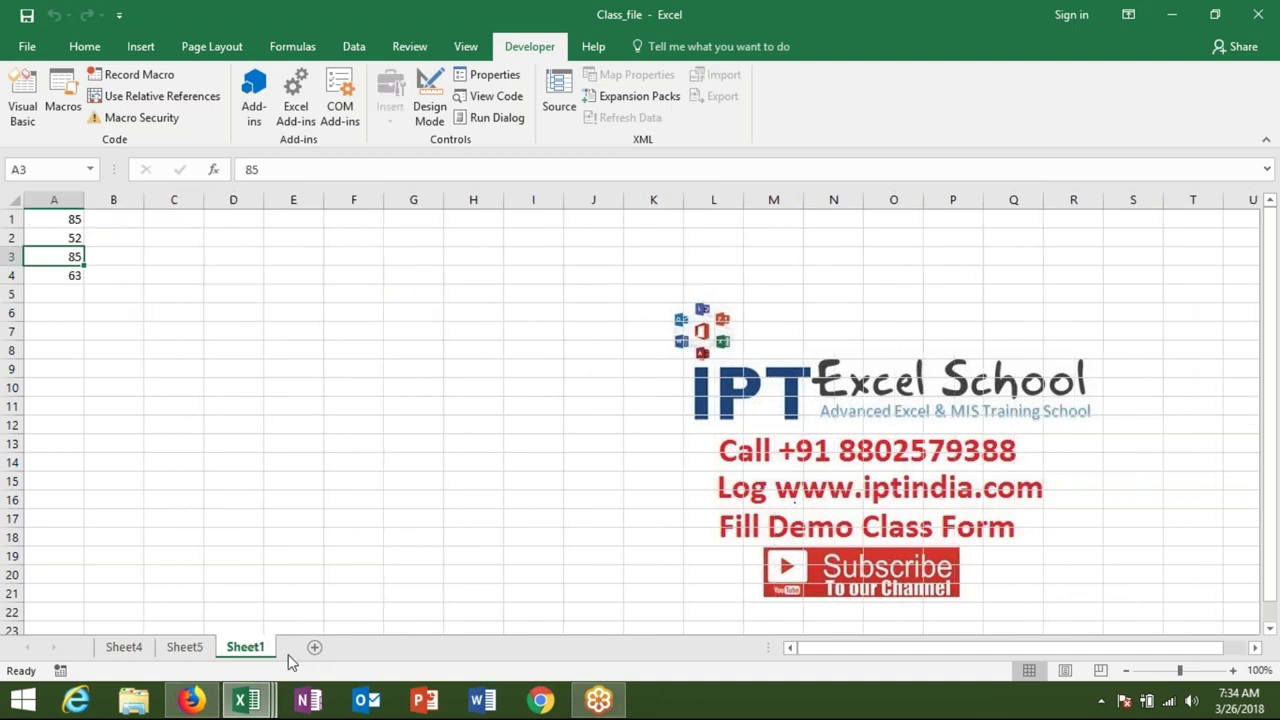
click(314, 647)
Enter test values 85, 25 and 63 in A1:A3, then clear them.
text(85)
key(Return)
text(25)
key(Return)
text(63)
key(Return)
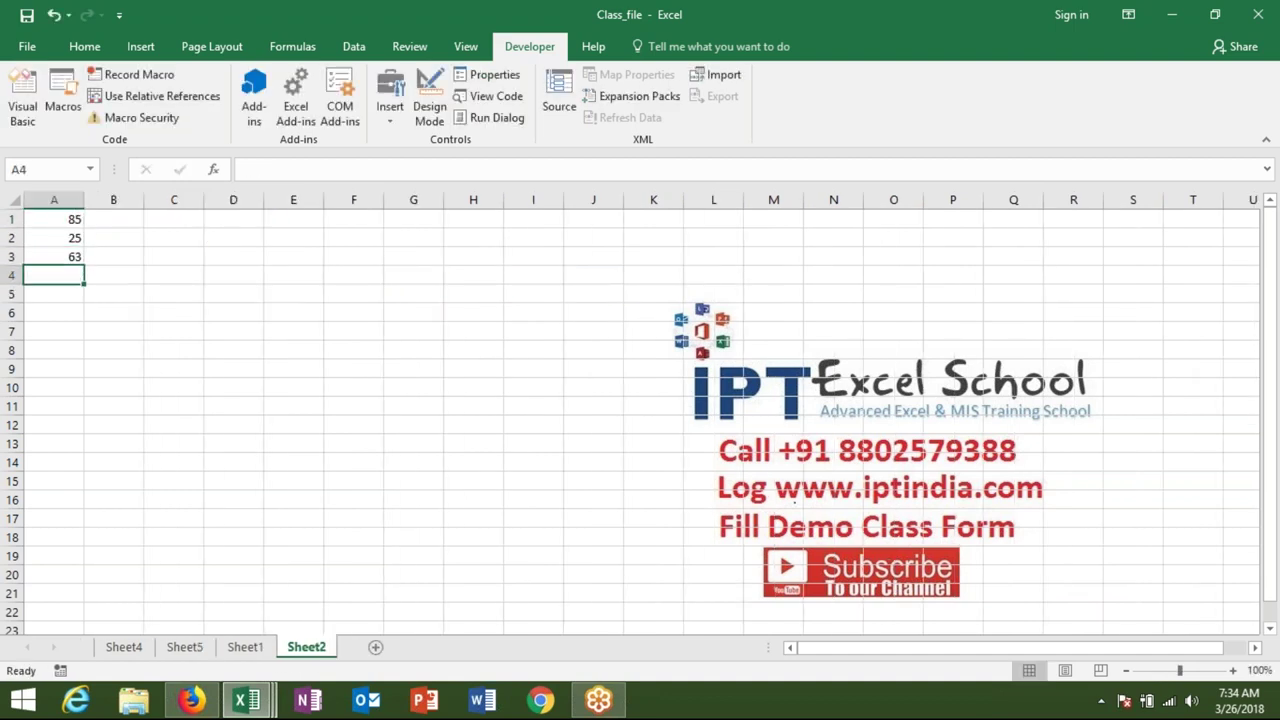
key(Up)
key(Up)
key(Up)
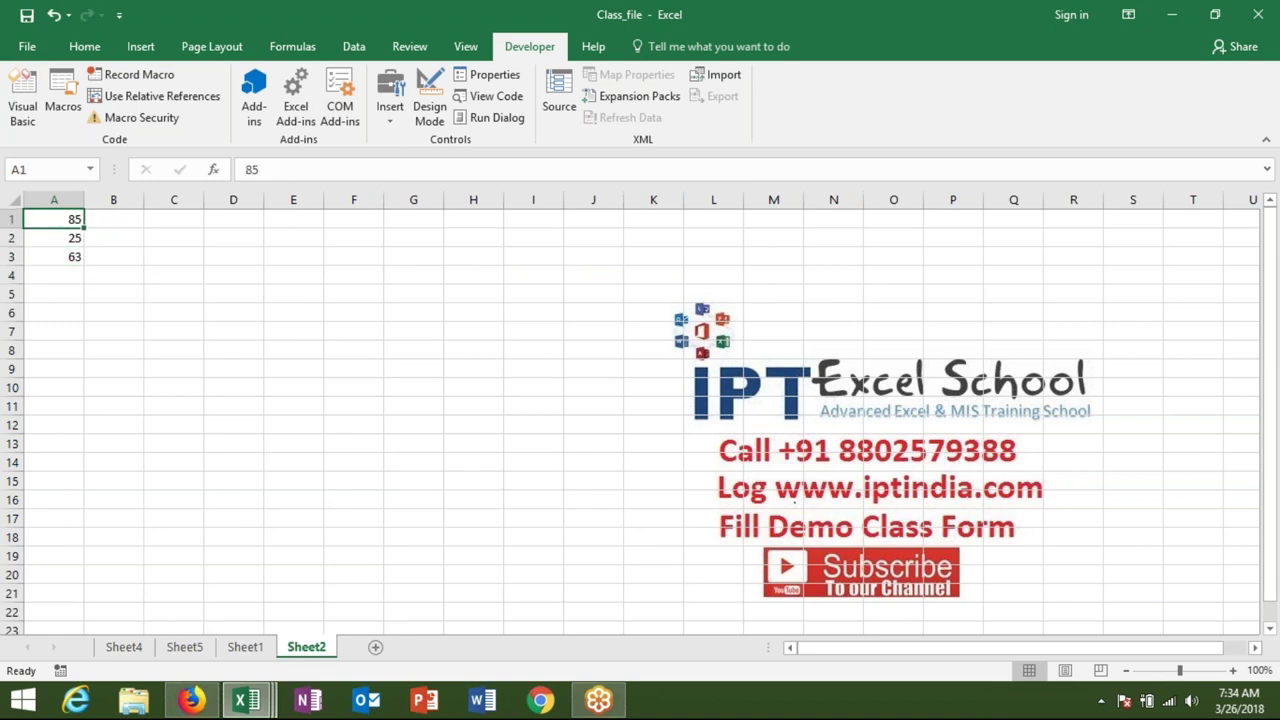
key(ctrl+shift+Down)
key(Delete)
key(Up)
Fill Sheet2's A1:A4 with 85, 36, 52 and 63.
drag(52, 217, 44, 312)
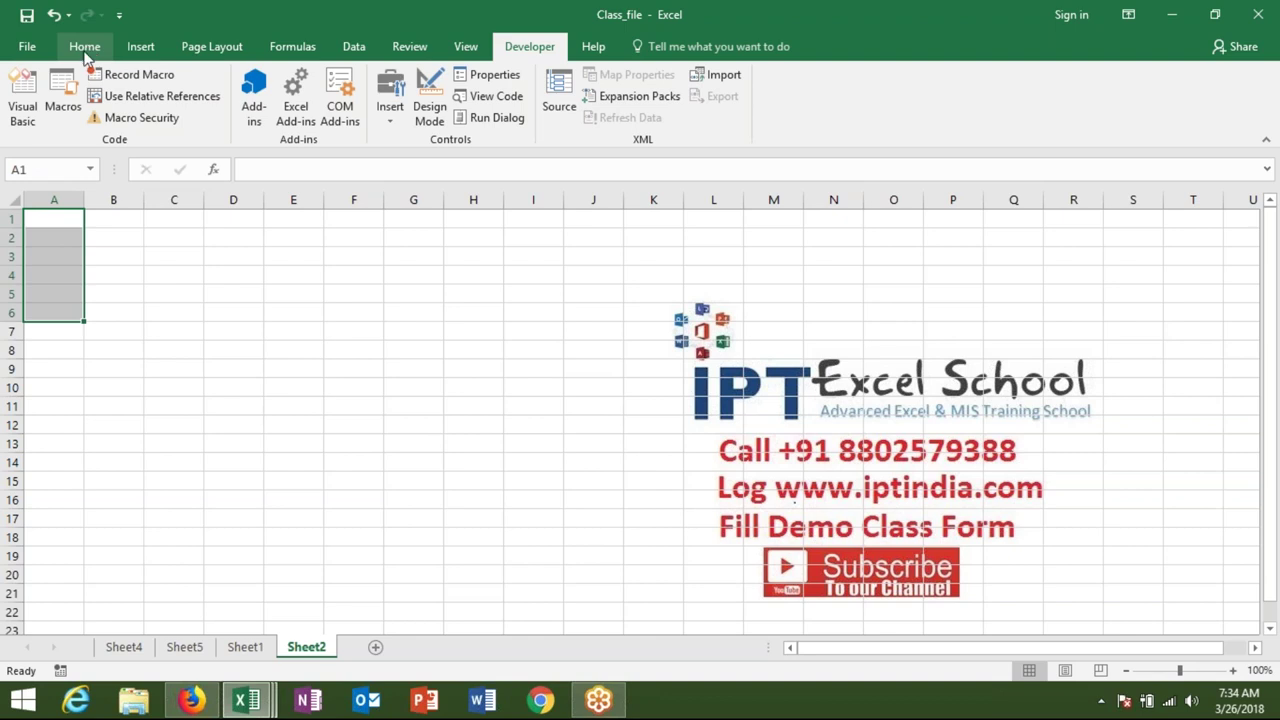
click(12, 198)
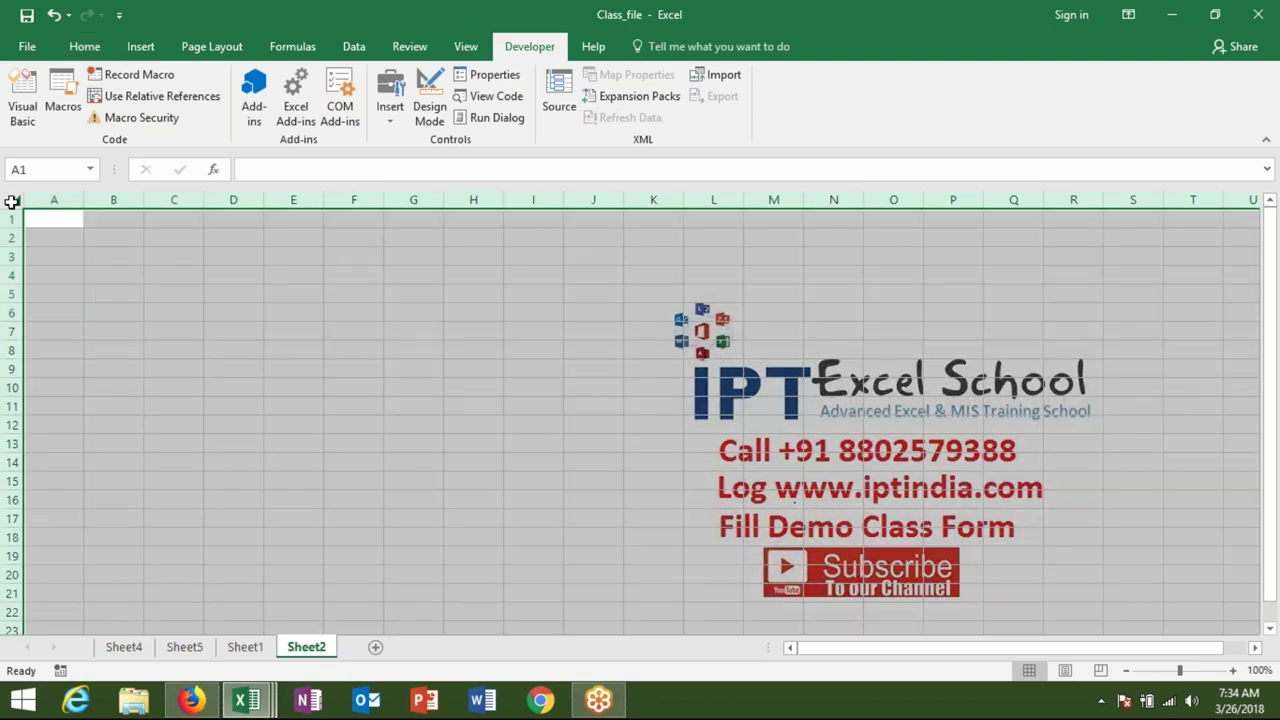
right_click(12, 200)
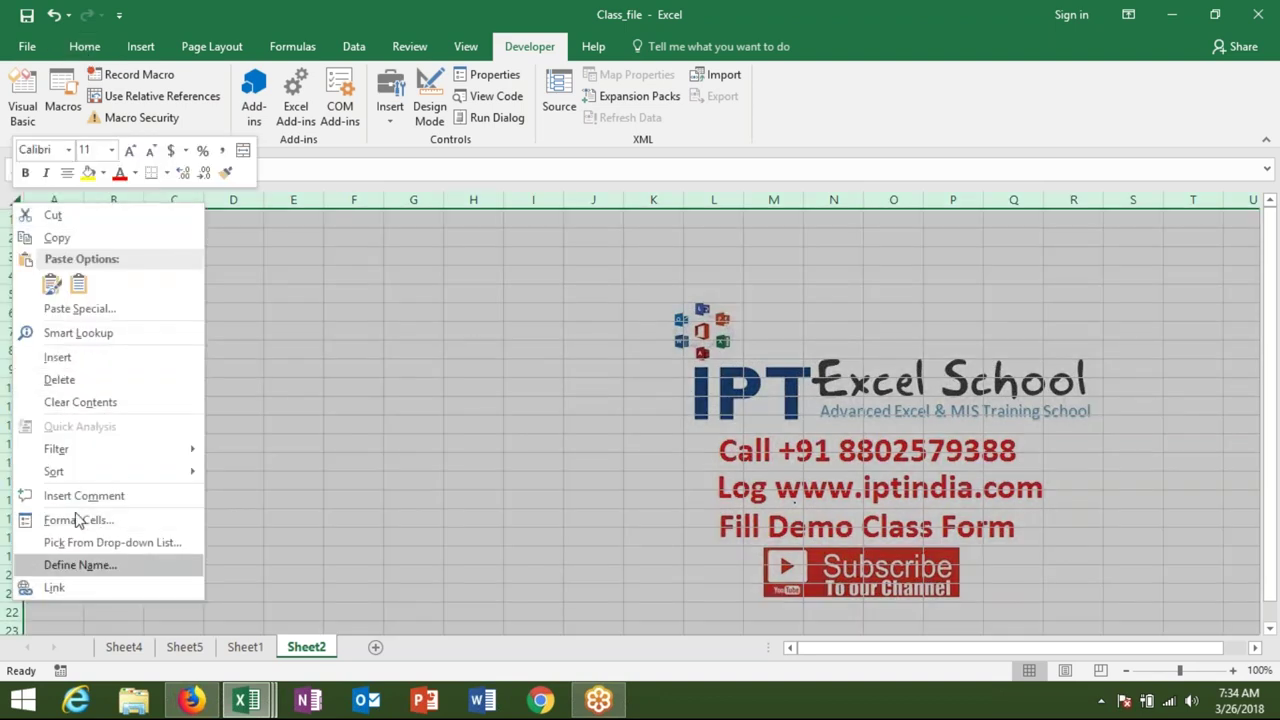
mouse_move(77, 471)
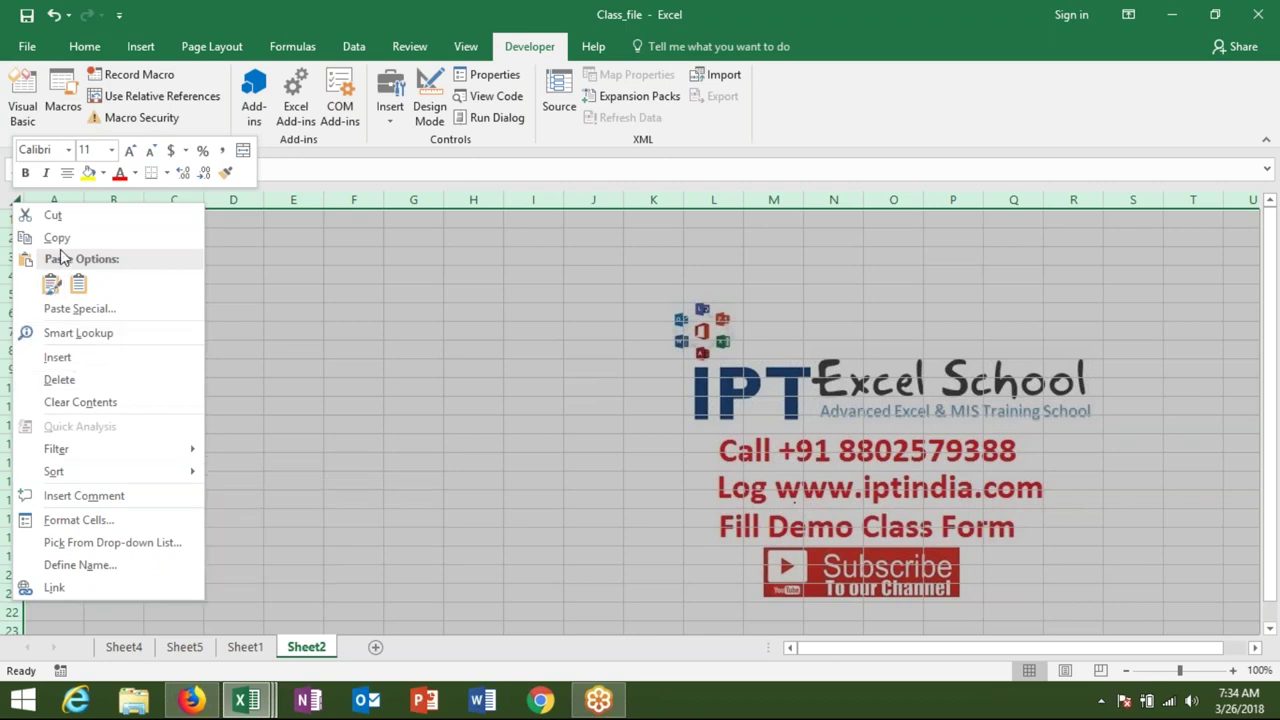
key(Escape)
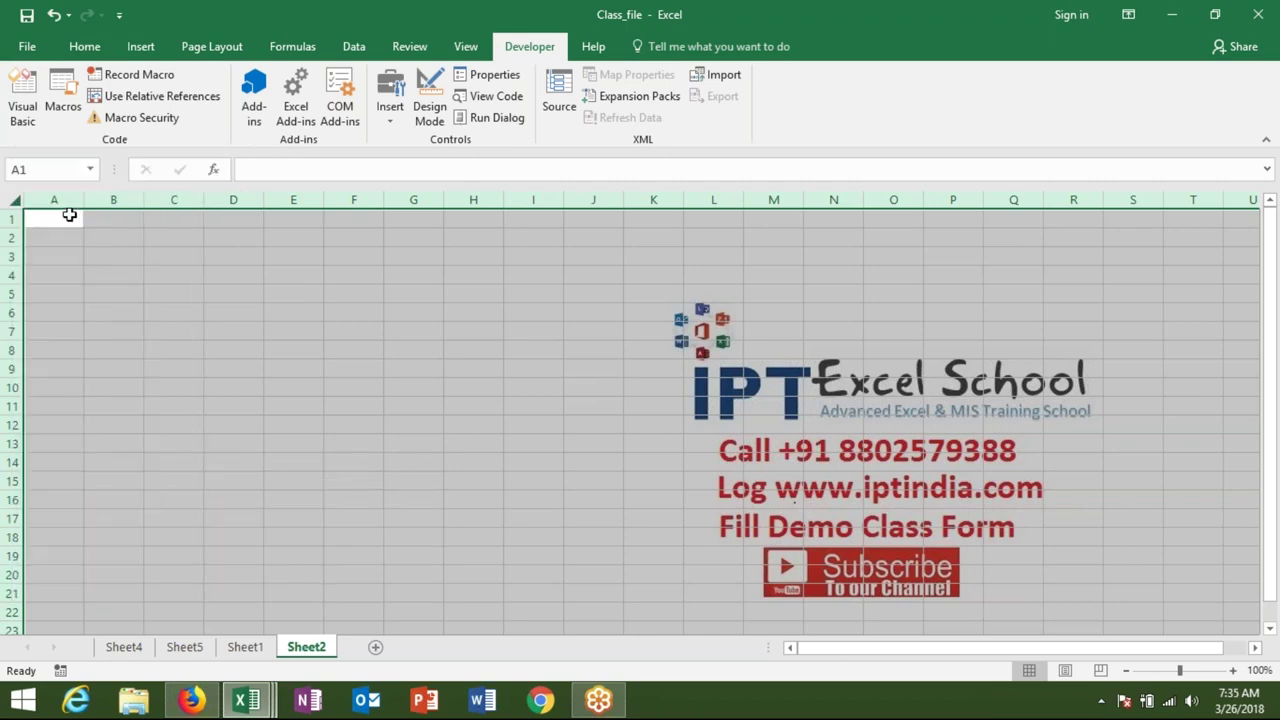
click(68, 216)
text(85)
key(Return)
text(36)
key(Return)
text(52)
key(Return)
text(63)
key(Return)
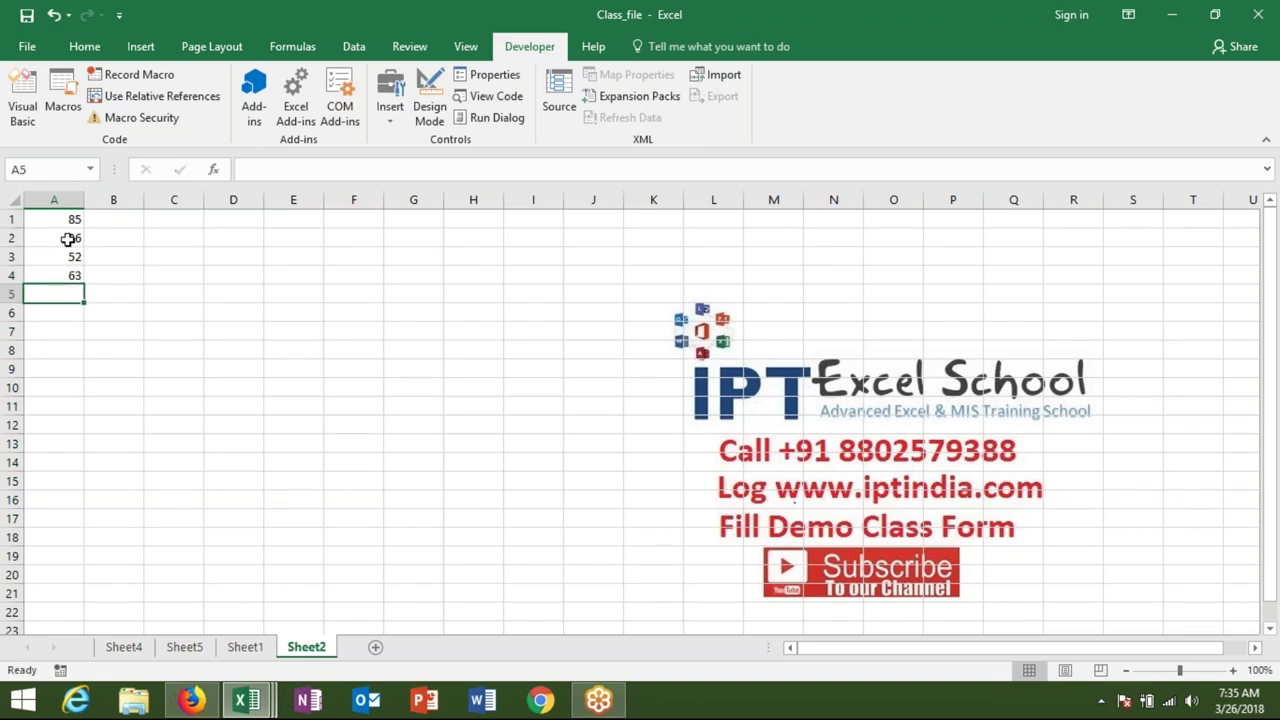
Untick Locked in Format Cells protection for every cell on the sheet.
click(10, 200)
right_click(10, 200)
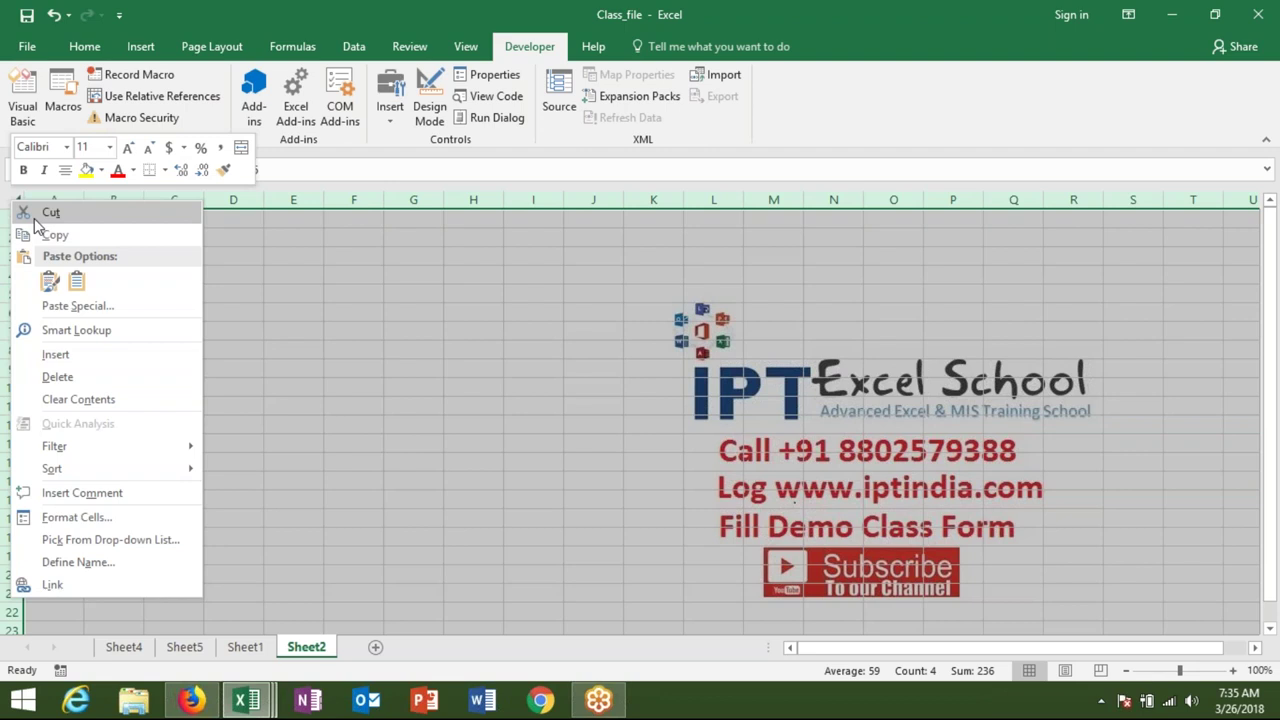
click(80, 517)
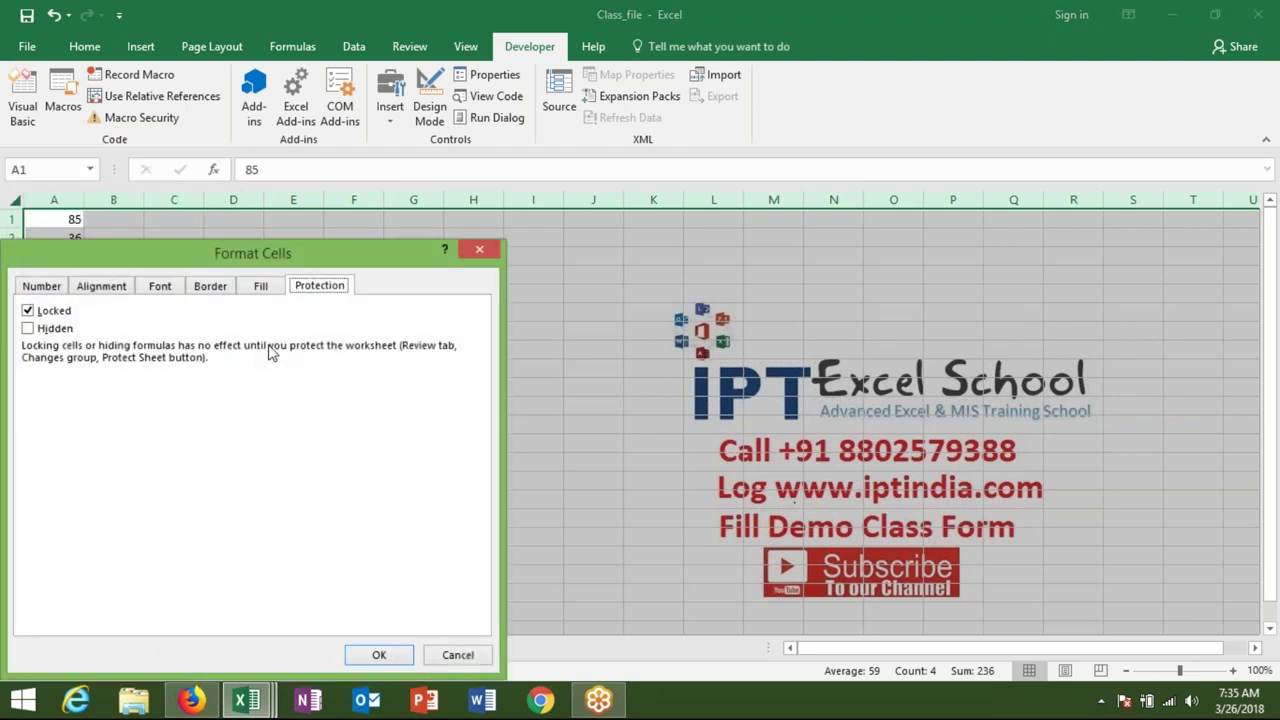
click(29, 311)
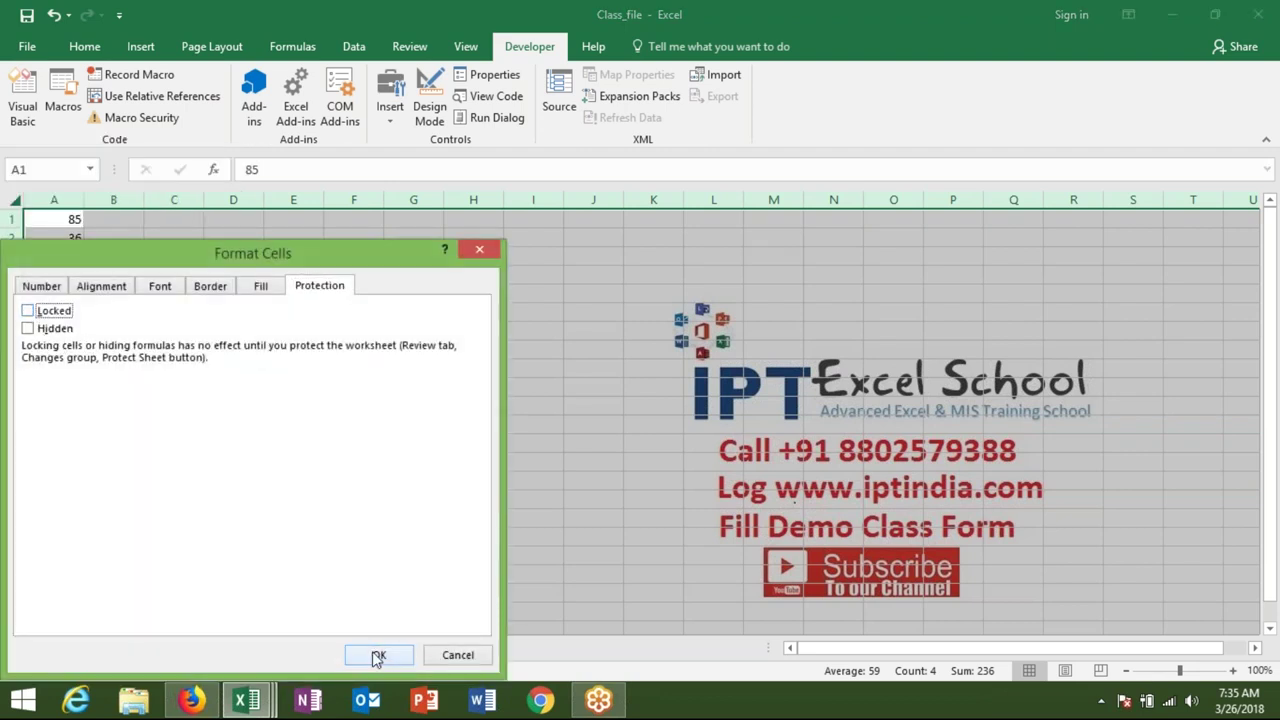
click(378, 655)
Mark cells A1:A4 as Locked in Format Cells protection.
drag(60, 219, 60, 272)
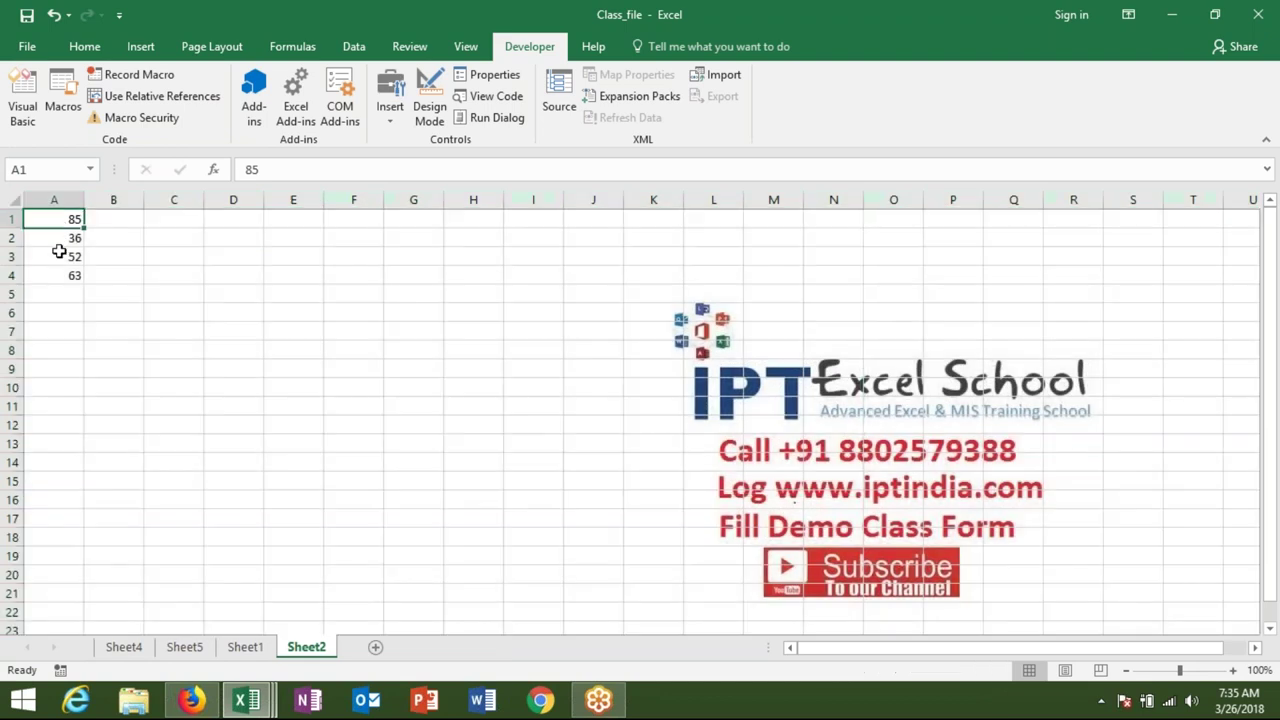
right_click(60, 272)
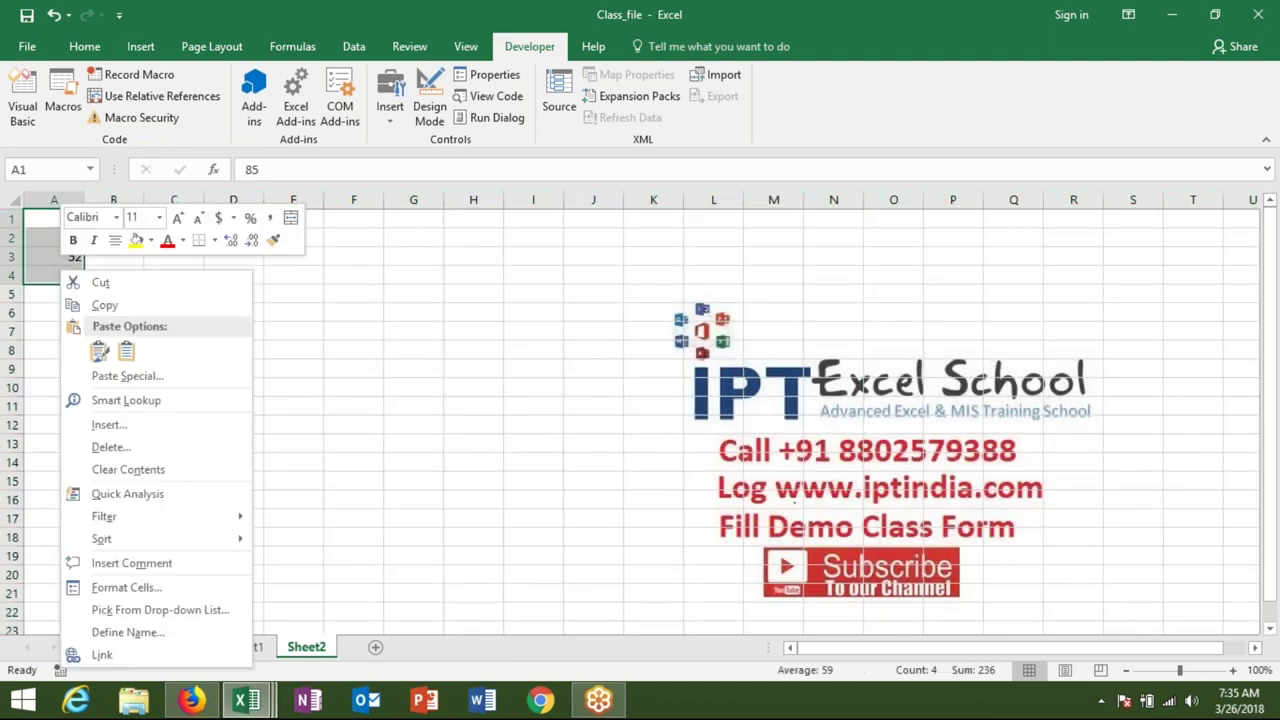
click(126, 590)
click(50, 311)
click(379, 655)
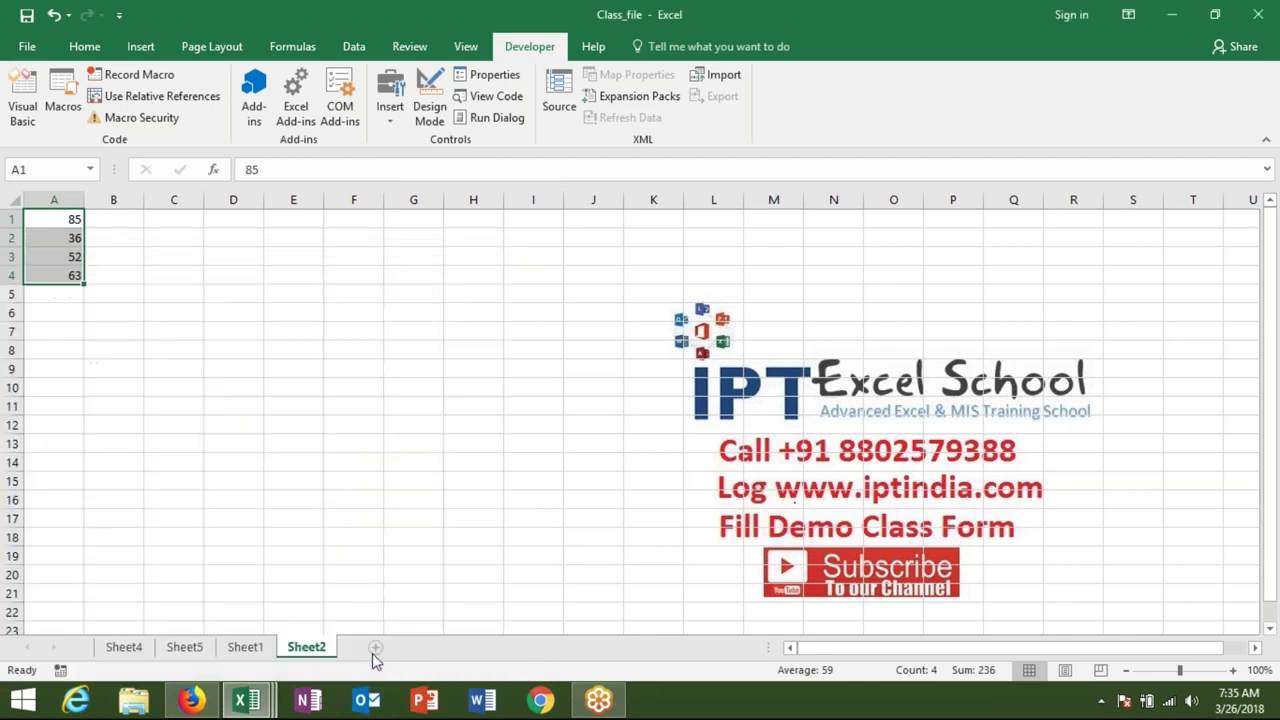
Protect Sheet2, verify editing A3 is refused, then select unlocked cell A5.
right_click(318, 650)
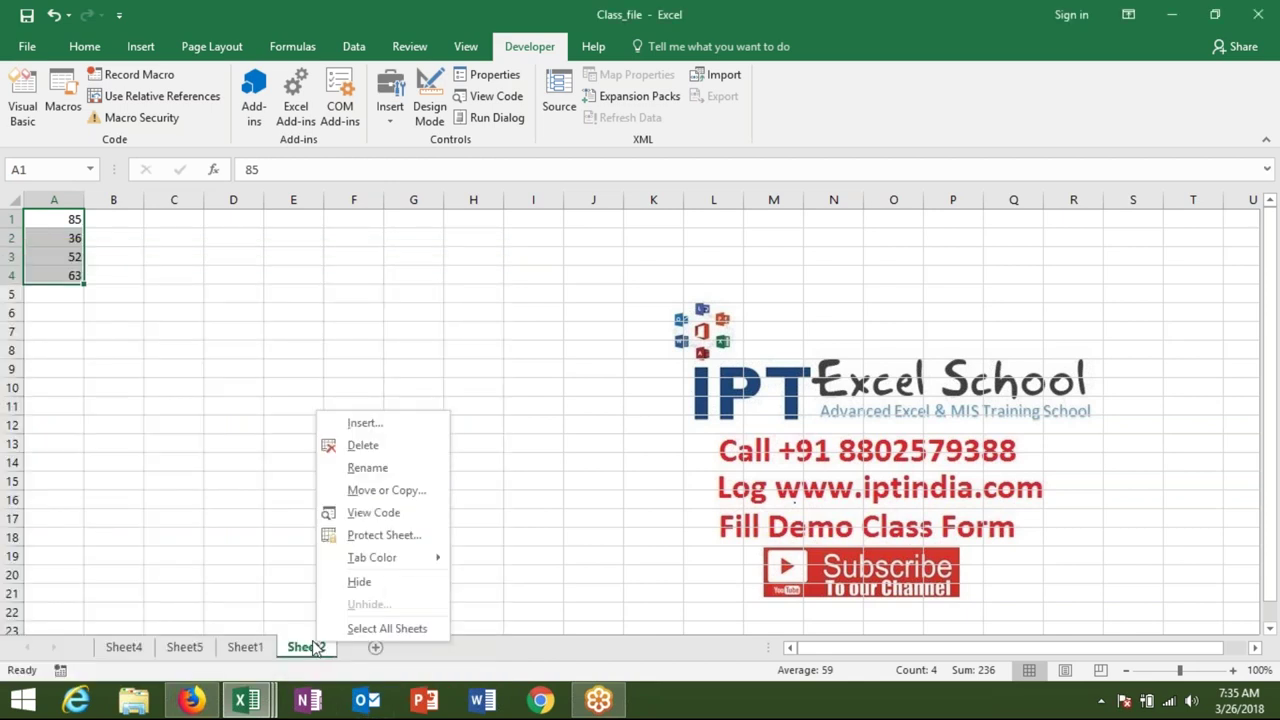
click(362, 533)
click(368, 645)
click(240, 482)
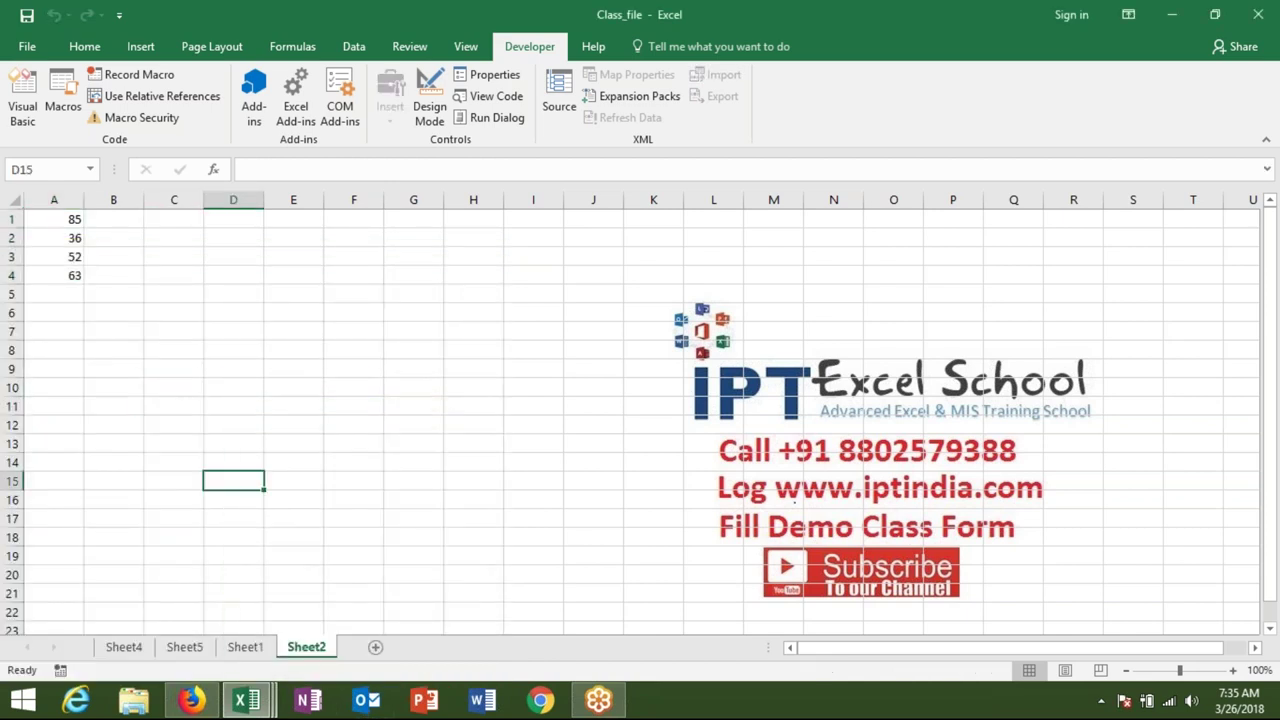
click(77, 256)
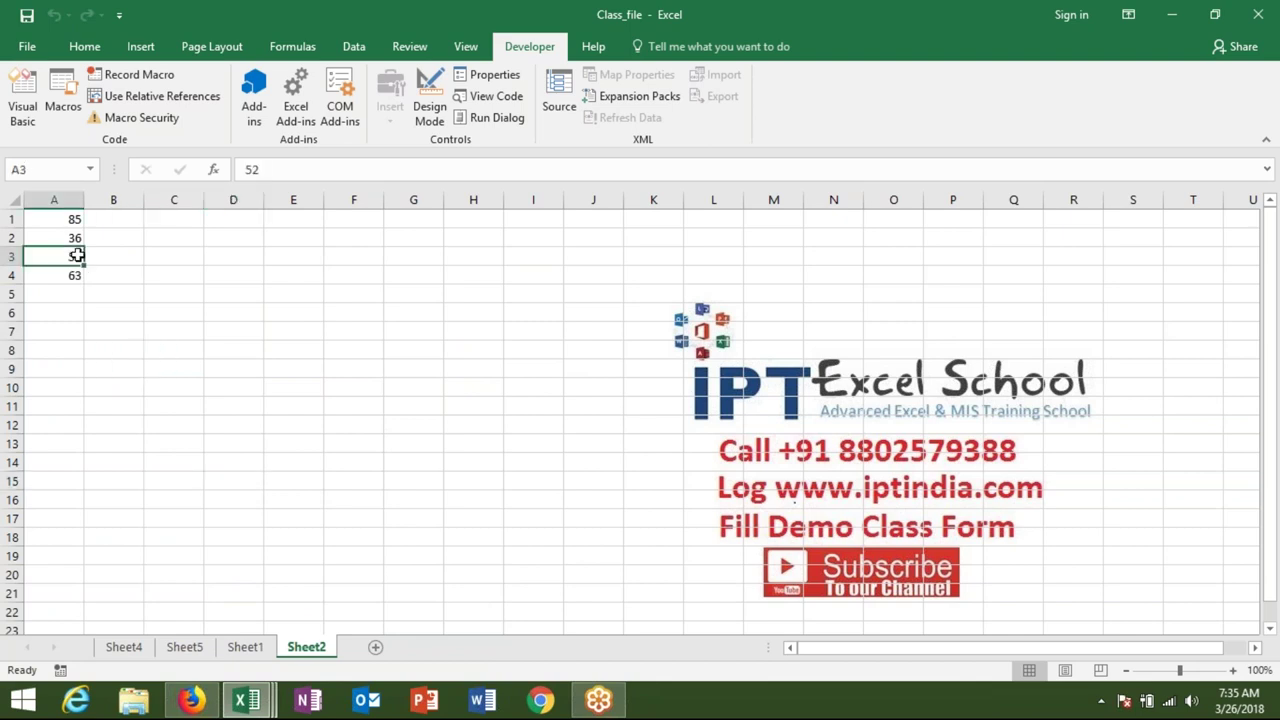
double_click(77, 256)
click(651, 402)
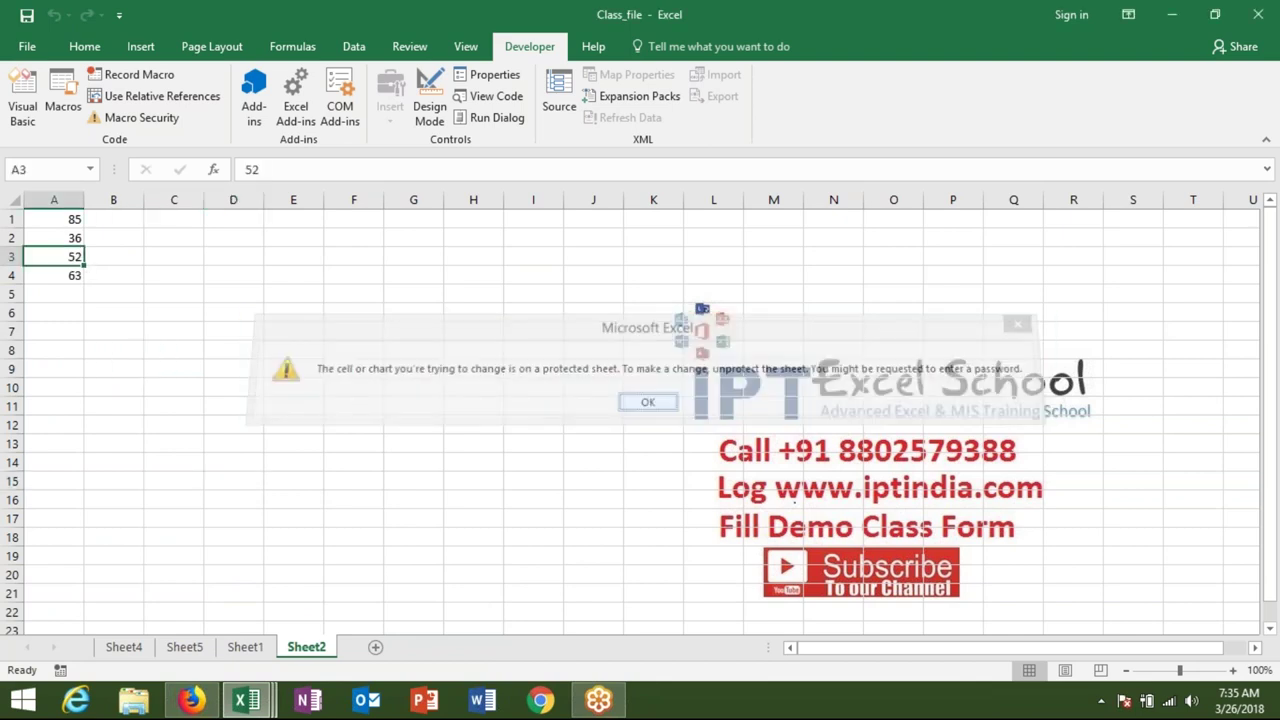
click(63, 283)
click(63, 294)
Enter 65 in A5 and 25 in A6, then check A5 is still editable.
text(65)
key(Return)
text(25)
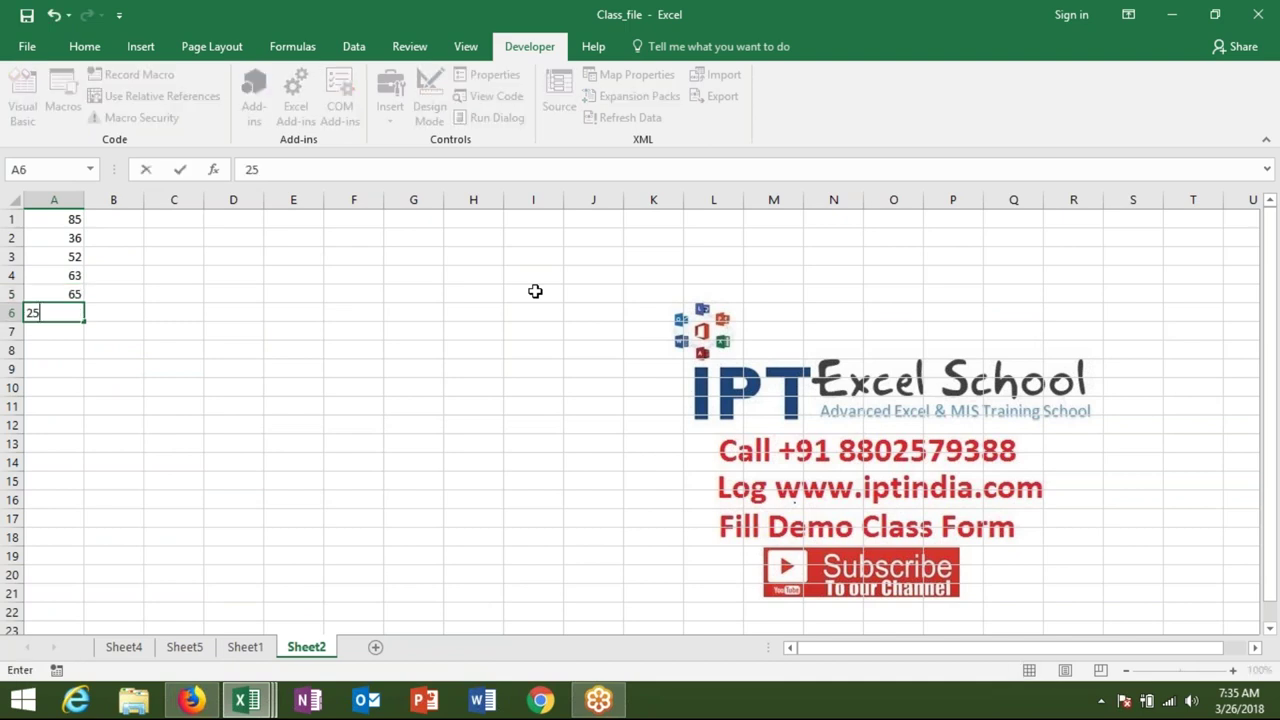
key(Return)
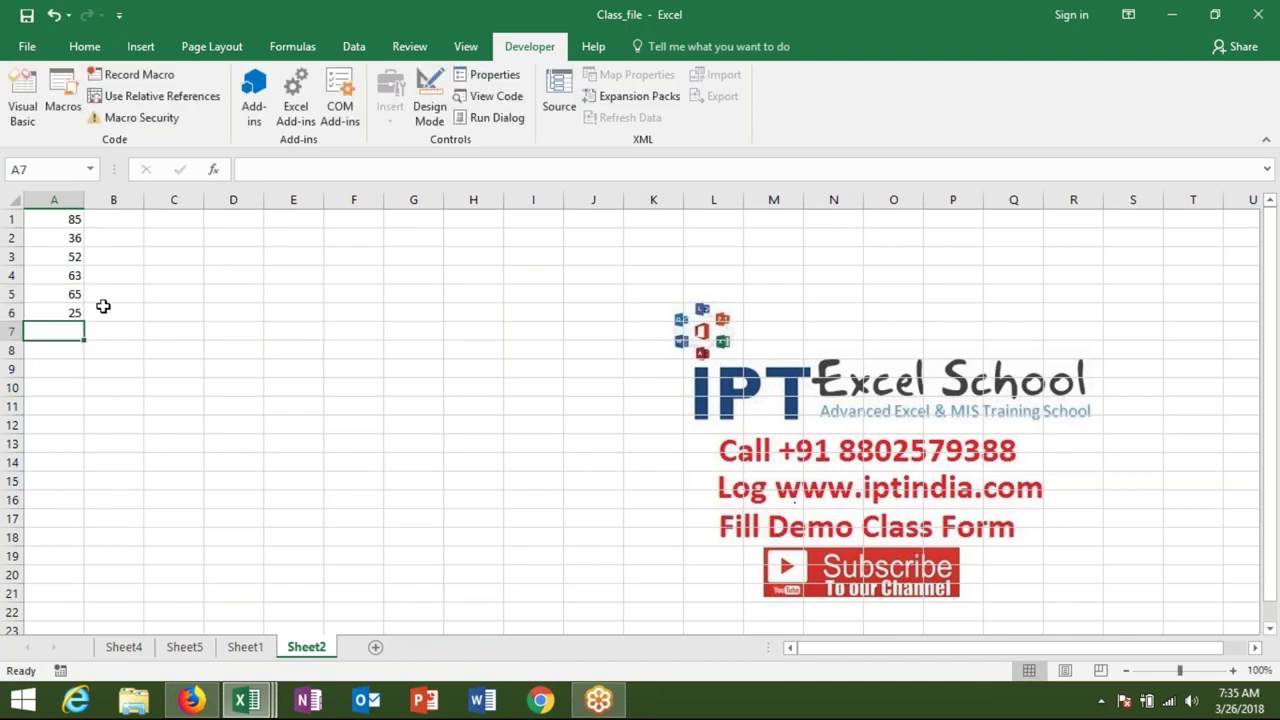
click(65, 294)
double_click(65, 294)
key(Return)
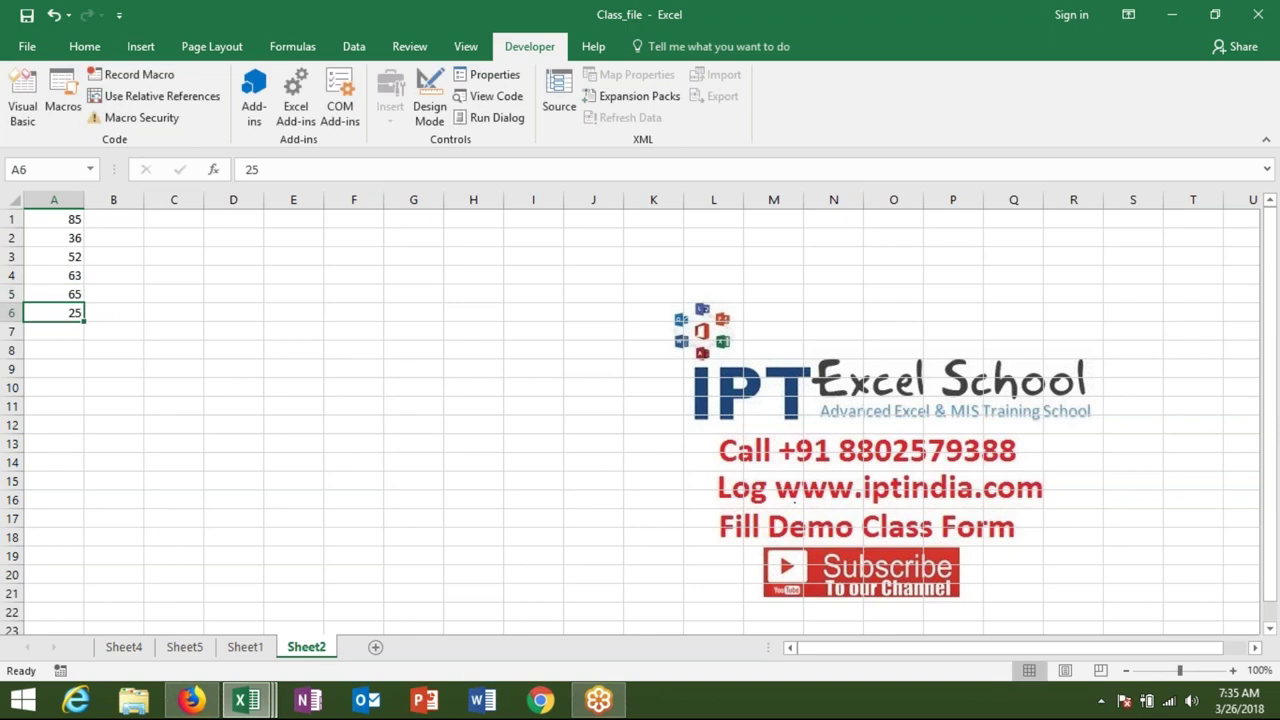
Select the new entries A5:A6 and unprotect Sheet2.
click(54, 294)
mouse_move(54, 294)
mouse_down()
mouse_move(57, 307)
mouse_move(64, 218)
mouse_up()
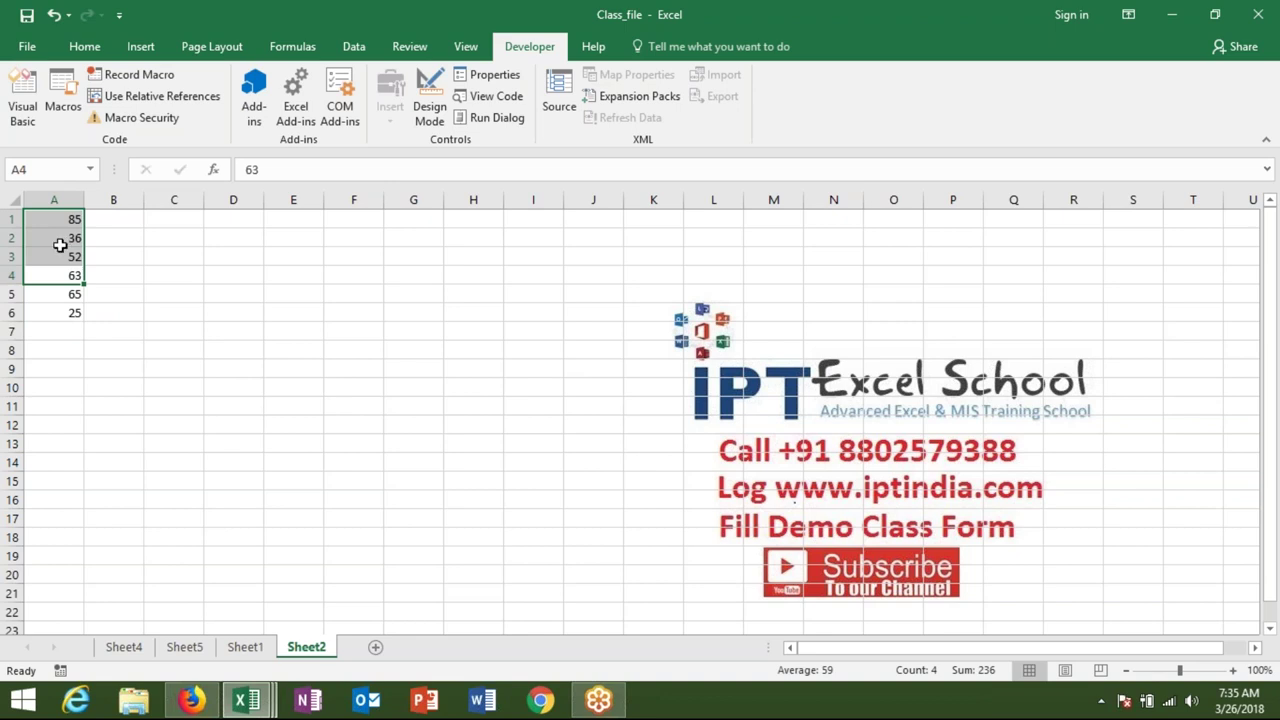
mouse_move(51, 298)
mouse_down()
mouse_move(55, 311)
mouse_move(52, 225)
mouse_up()
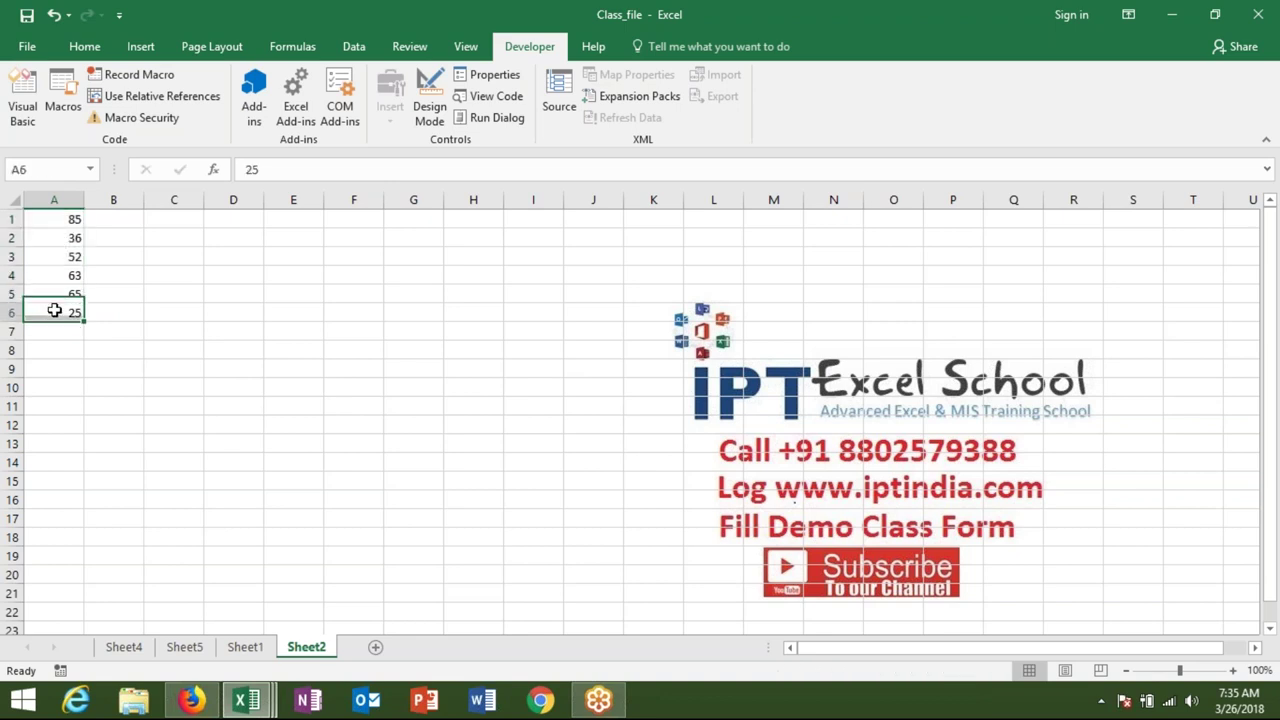
right_click(52, 225)
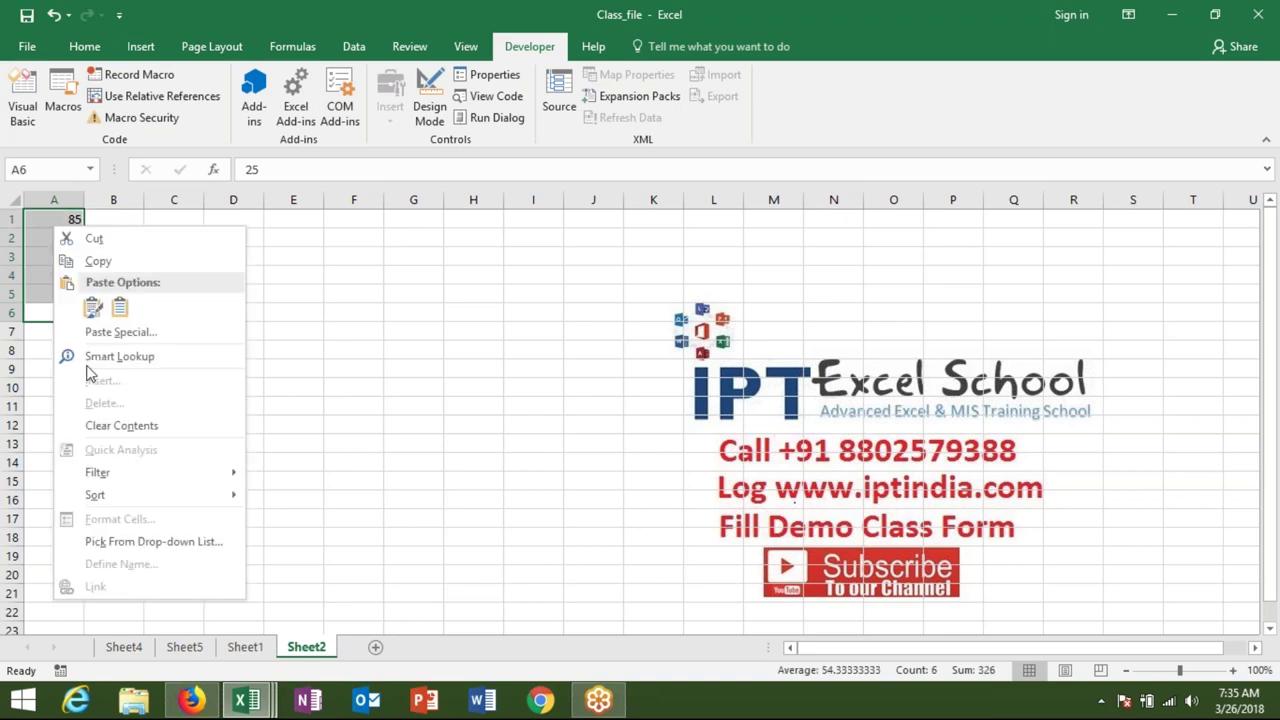
mouse_move(114, 497)
click(313, 590)
right_click(327, 648)
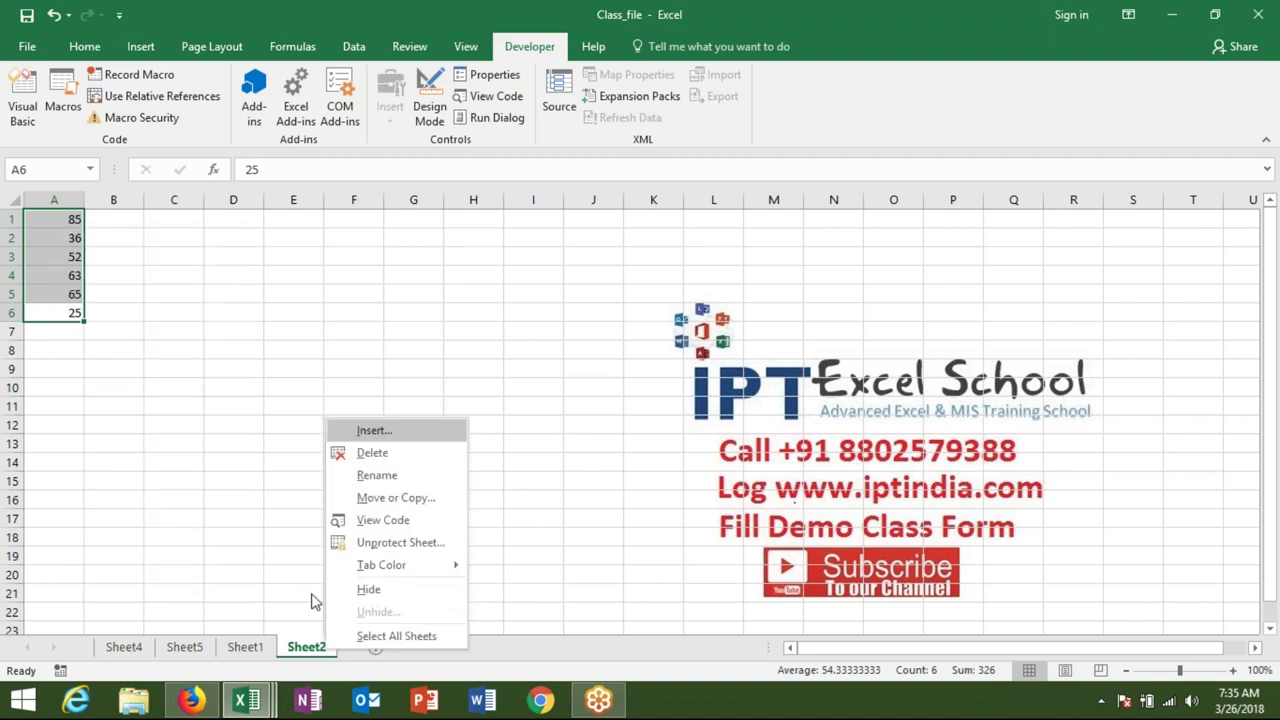
click(380, 545)
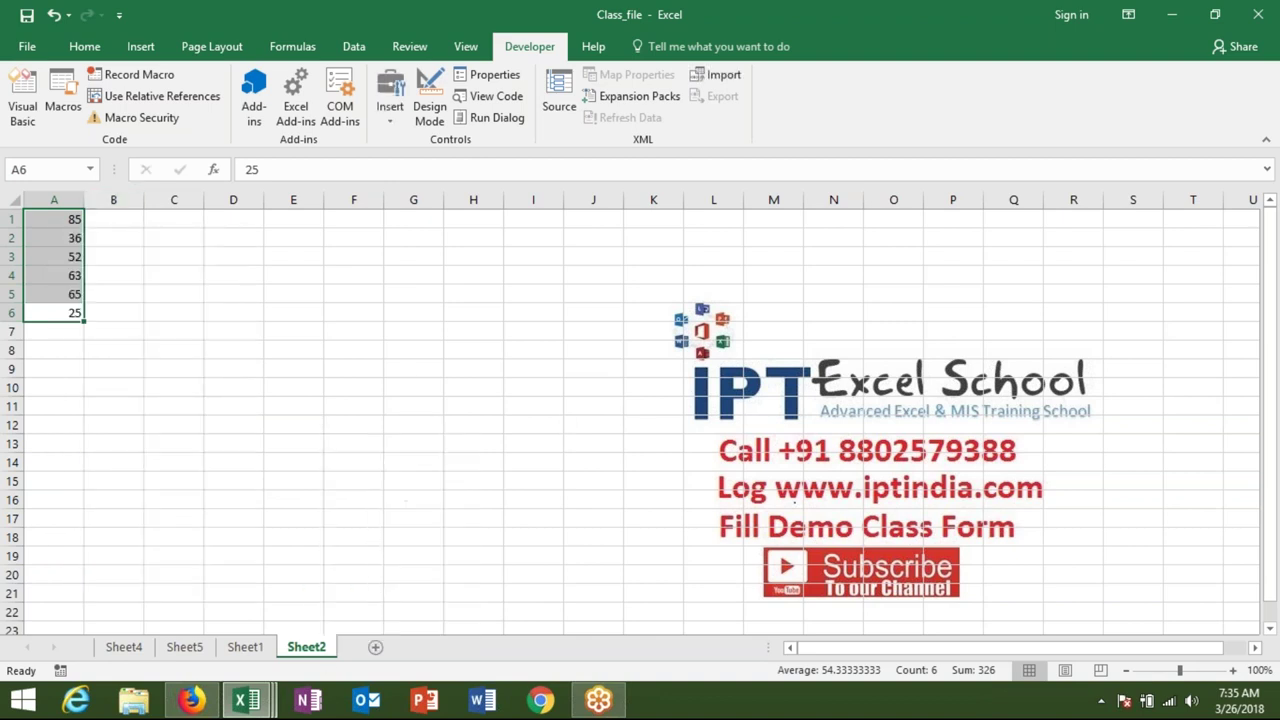
Mark cells A1:A6 as Locked in Format Cells protection.
right_click(50, 215)
click(150, 538)
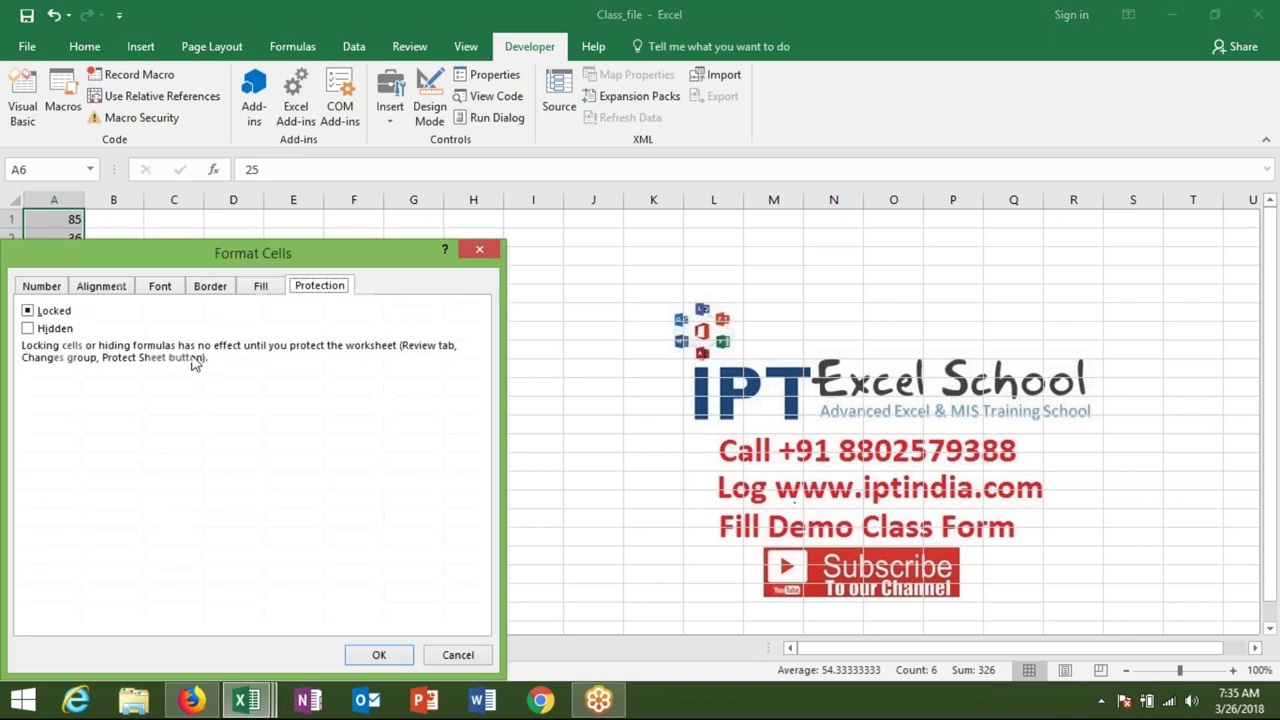
click(27, 311)
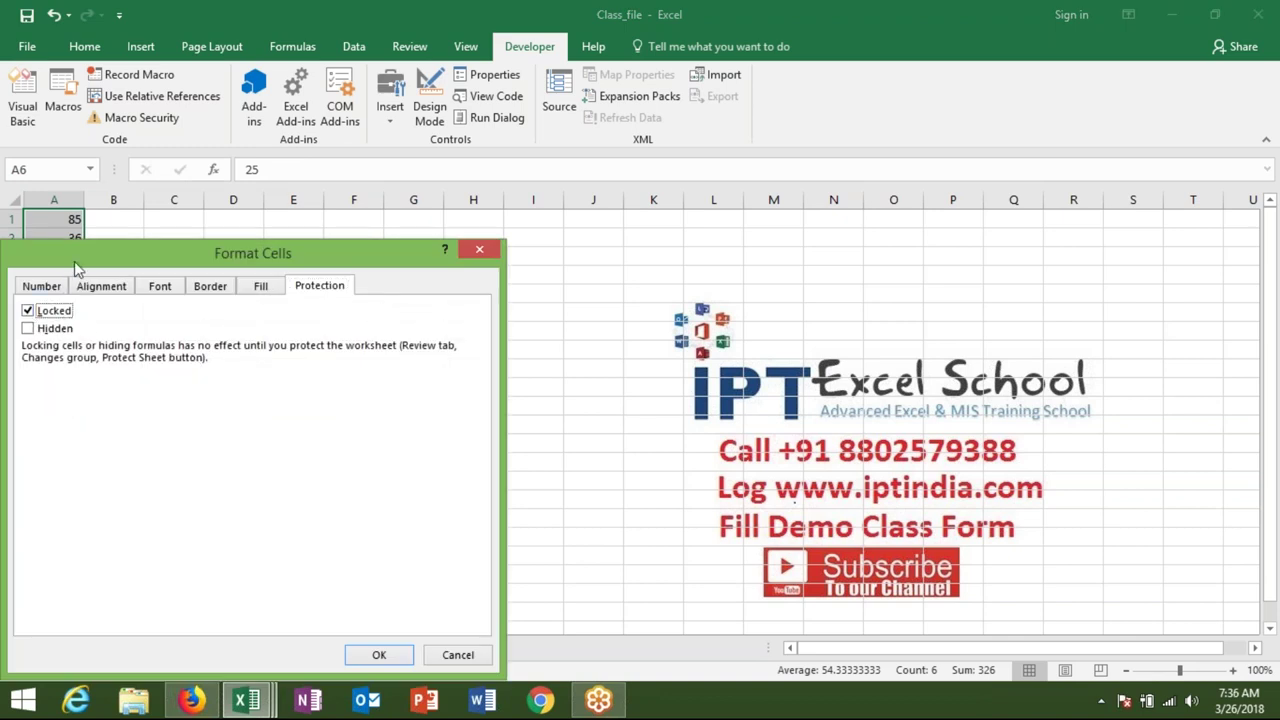
drag(74, 261, 421, 183)
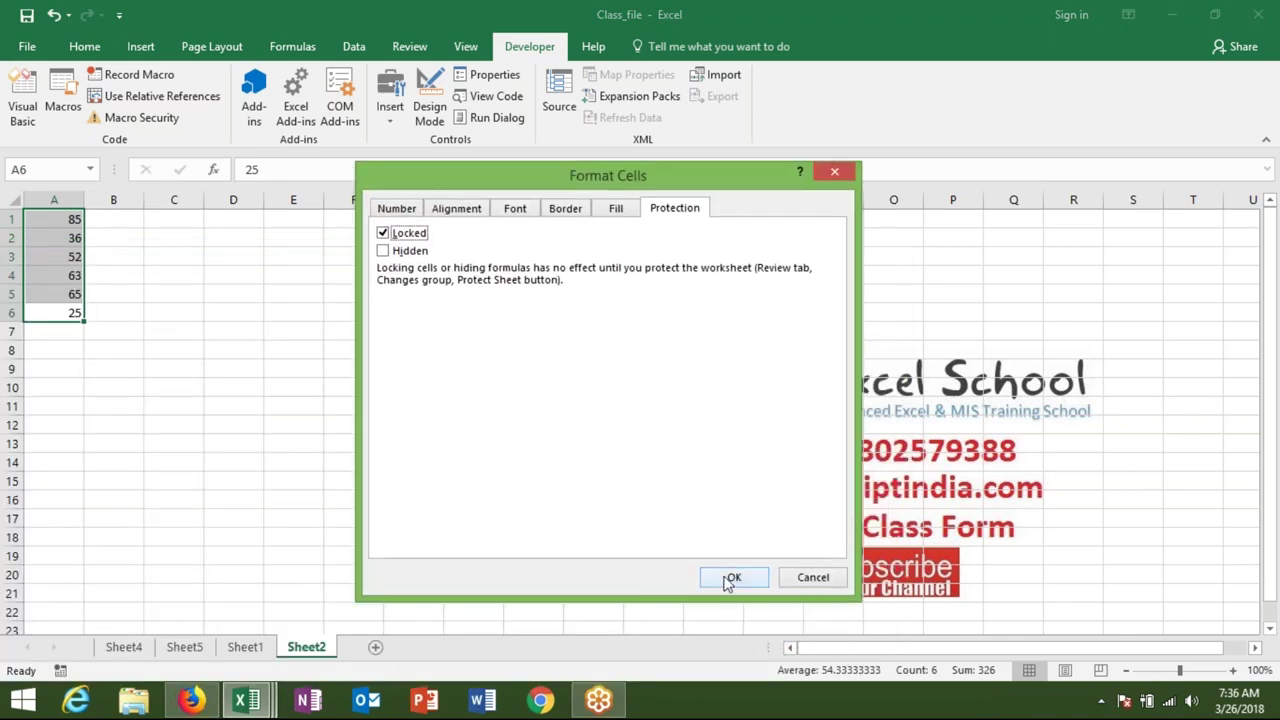
click(730, 579)
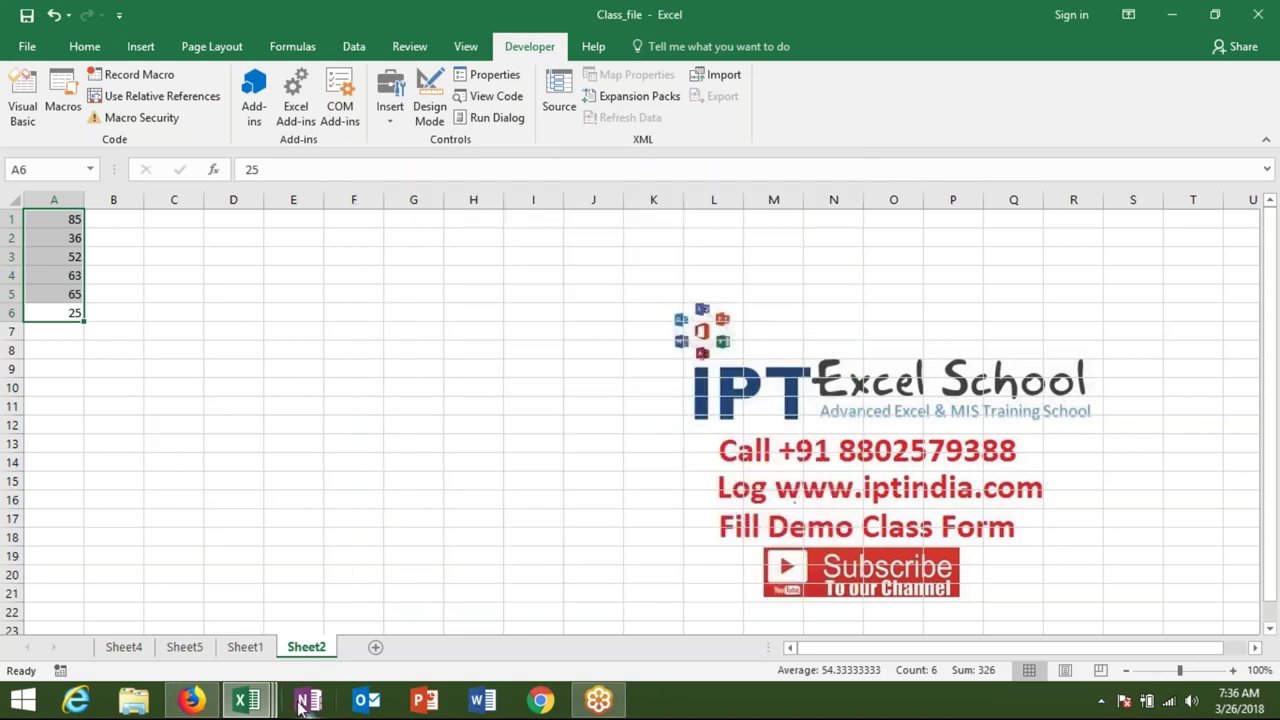
mouse_move(260, 698)
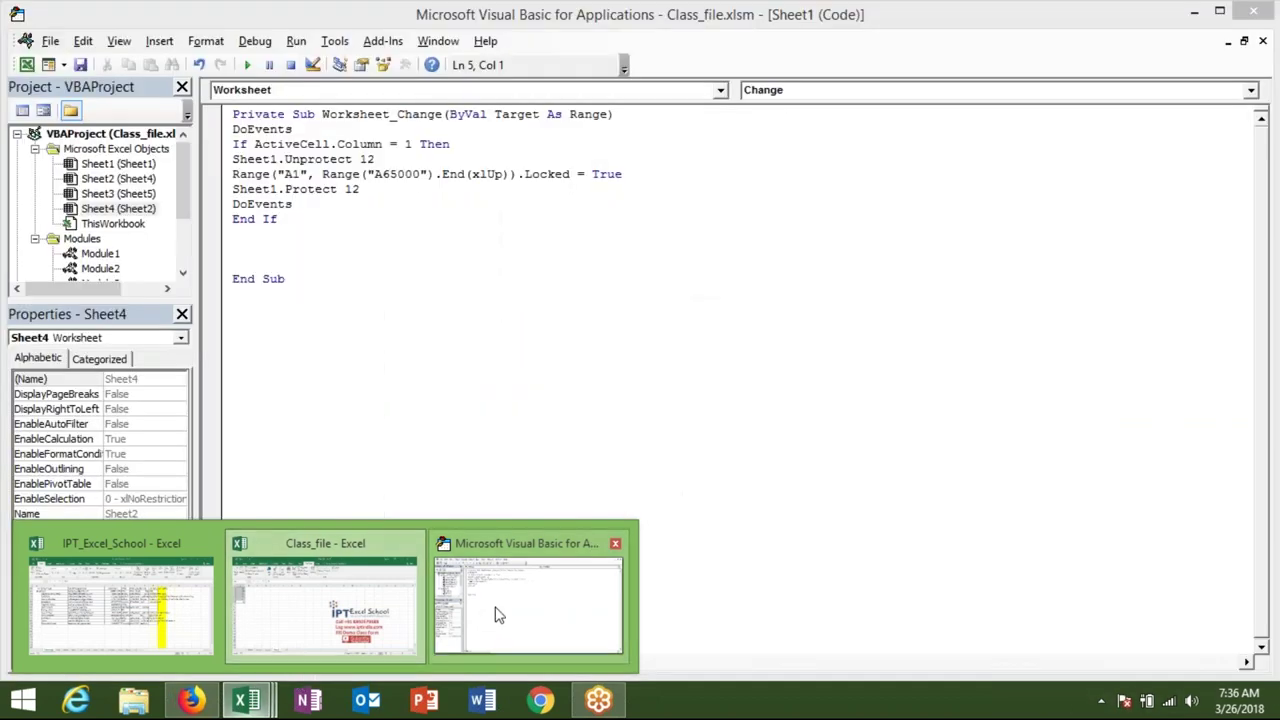
Bring the VBA editor forward and select around the second DoEvents statement.
click(496, 613)
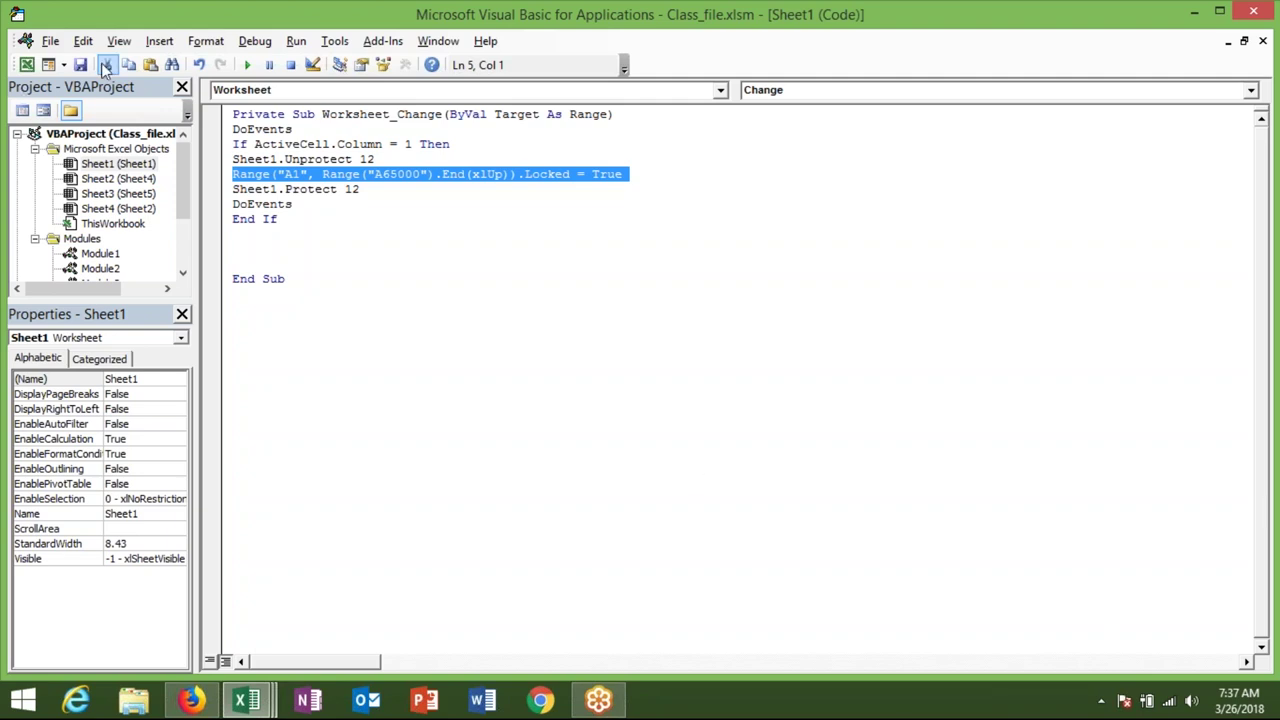
click(302, 249)
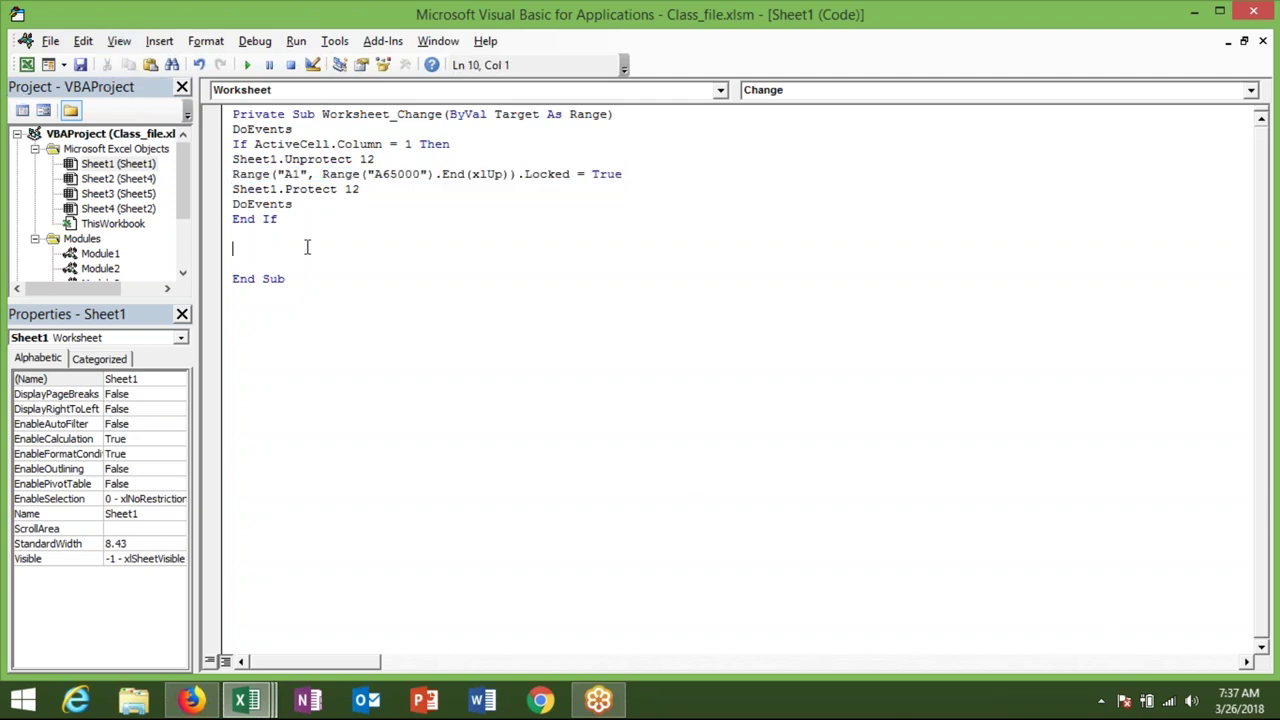
key(Up)
key(Up)
key(Up)
key(shift+Down)
key(Down)
key(Down)
key(Down)
key(Down)
key(shift+Down)
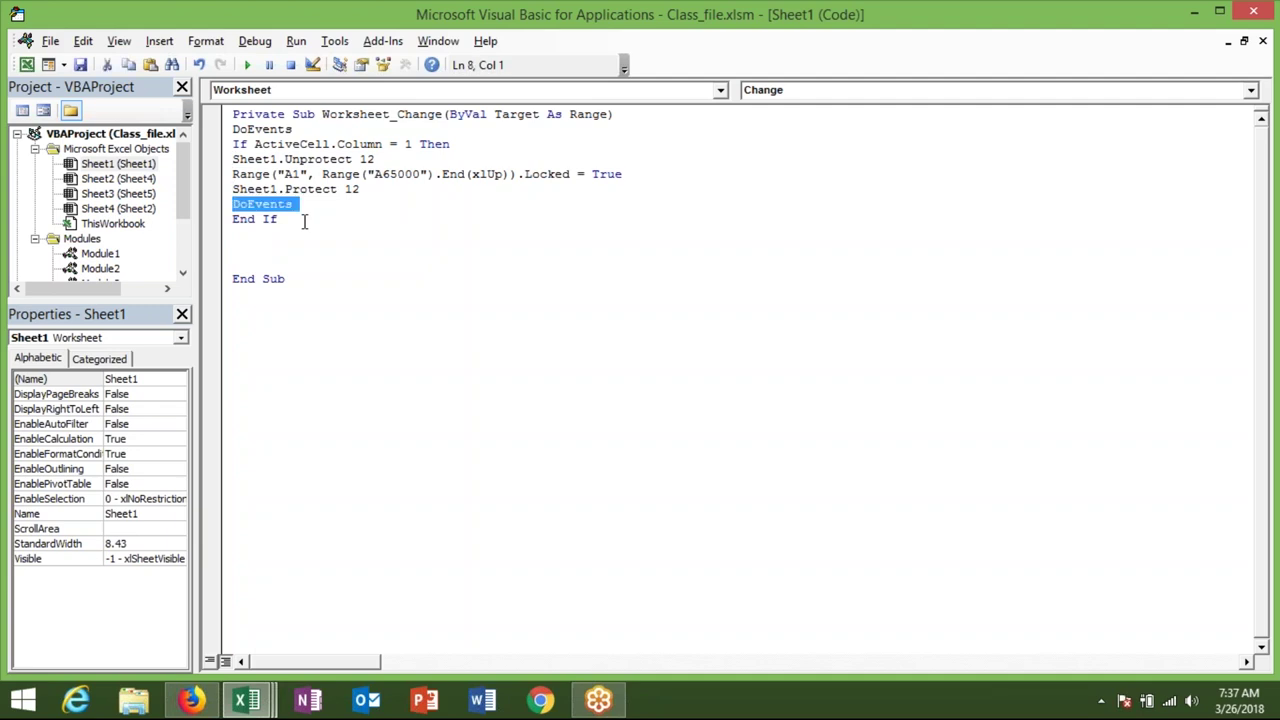
key(Up)
key(Up)
Select the Worksheet_Change procedure's code and copy it.
key(alt+F11)
key(alt+F11)
drag(354, 309, 233, 114)
key(ctrl+c)
key(super)
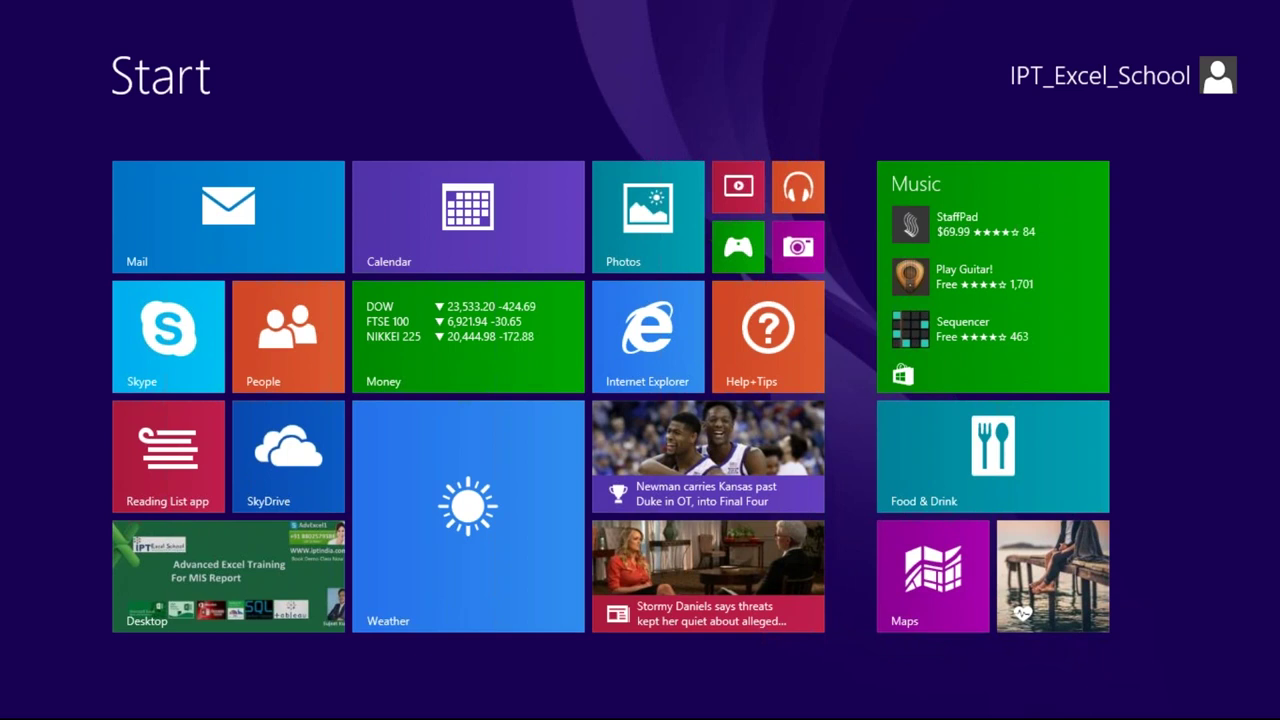
Launch Notepad by searching 'note' and paste the copied macro code.
key(super+q)
key(BackSpace)
text(note)
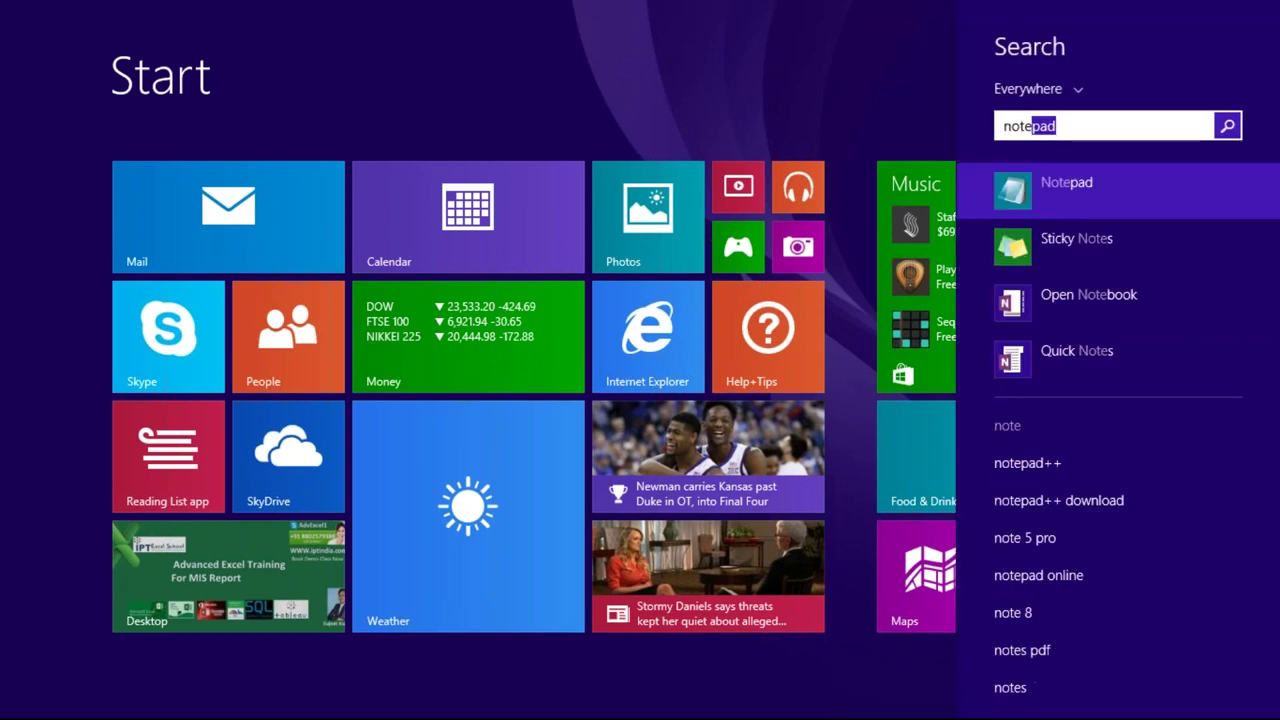
click(1039, 185)
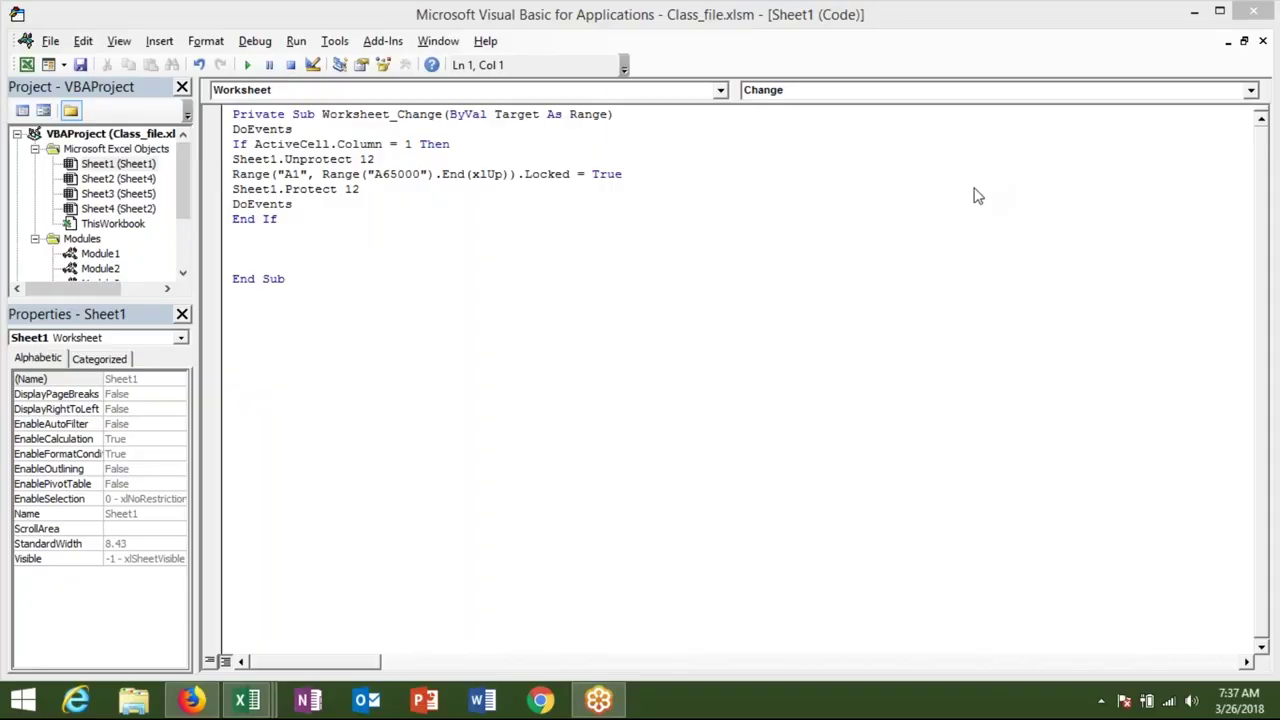
key(ctrl+v)
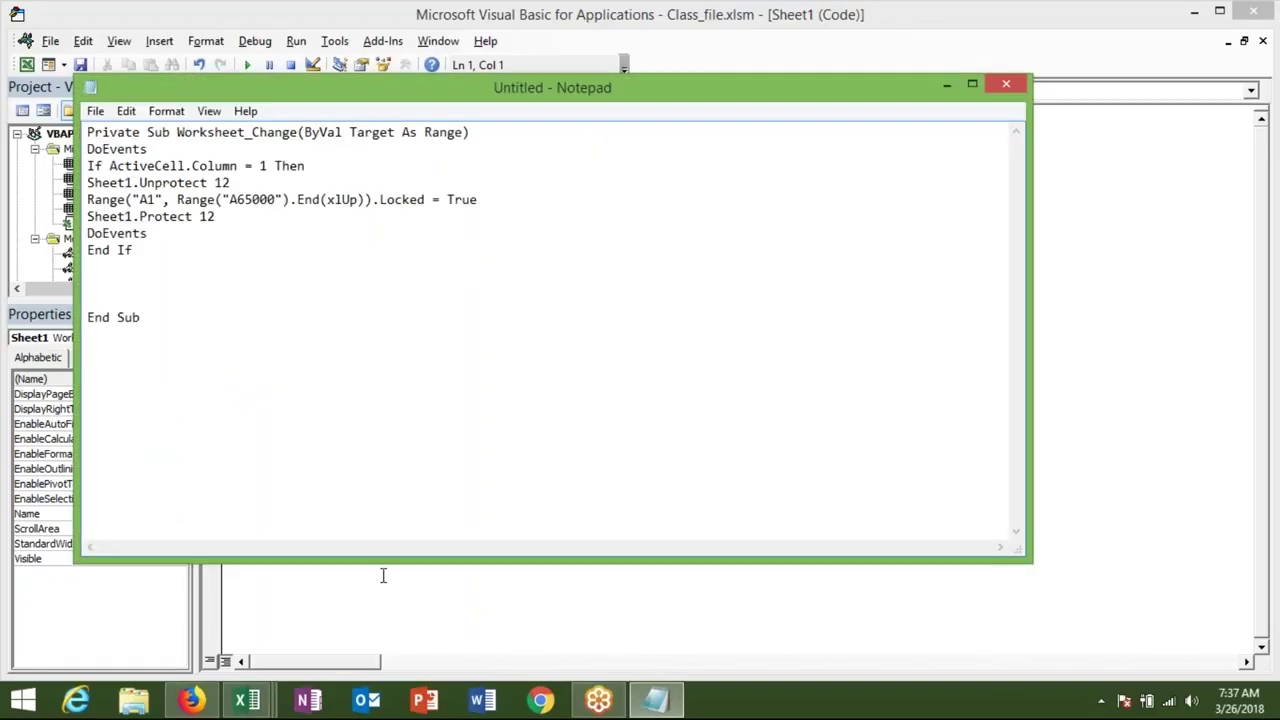
Bring the IPT_Excel_School workbook to the front from the taskbar.
click(367, 624)
mouse_move(245, 700)
click(120, 590)
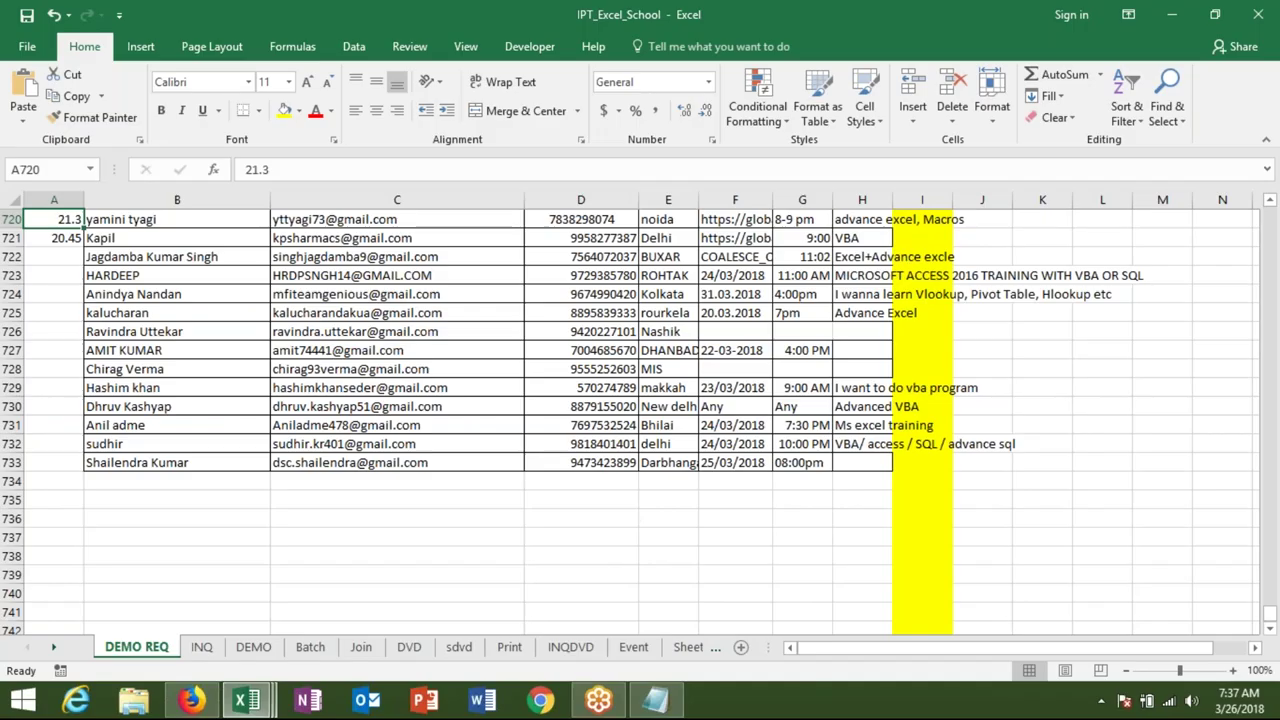
Close IPT_Excel_School, delete both DoEvents statements in the macro, and return to Class_file.
click(1262, 13)
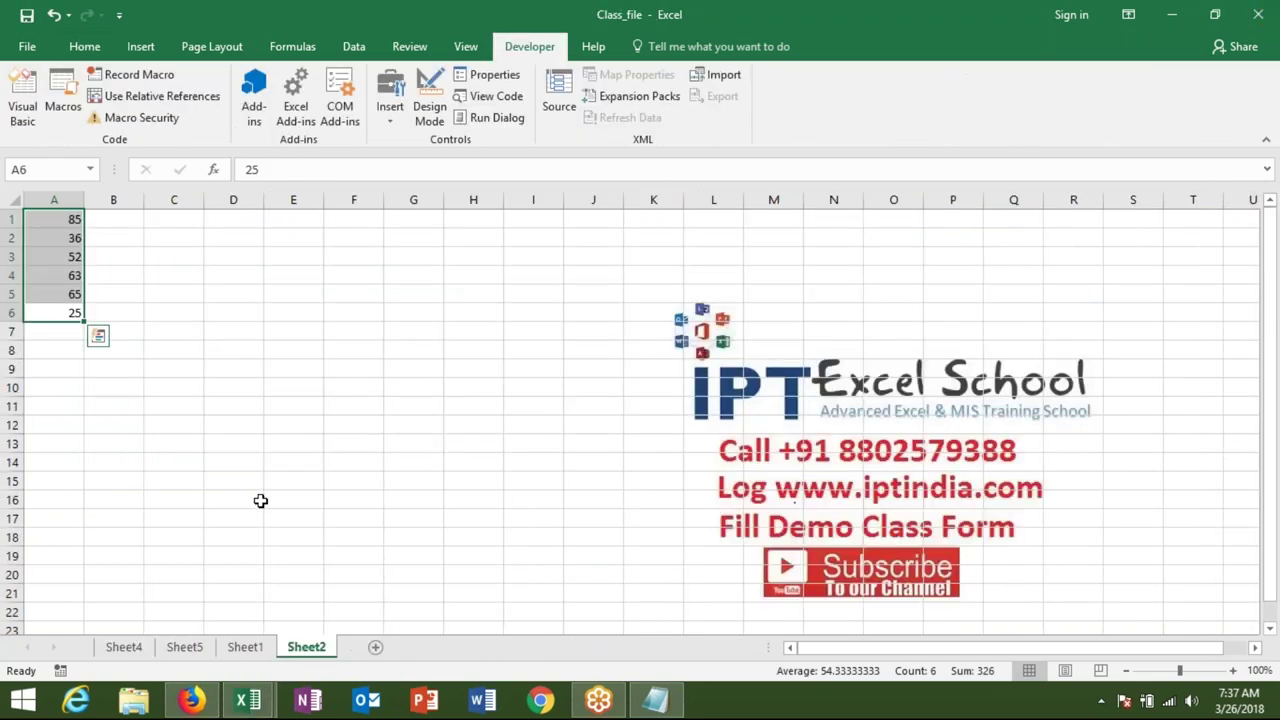
key(alt+Tab)
double_click(261, 129)
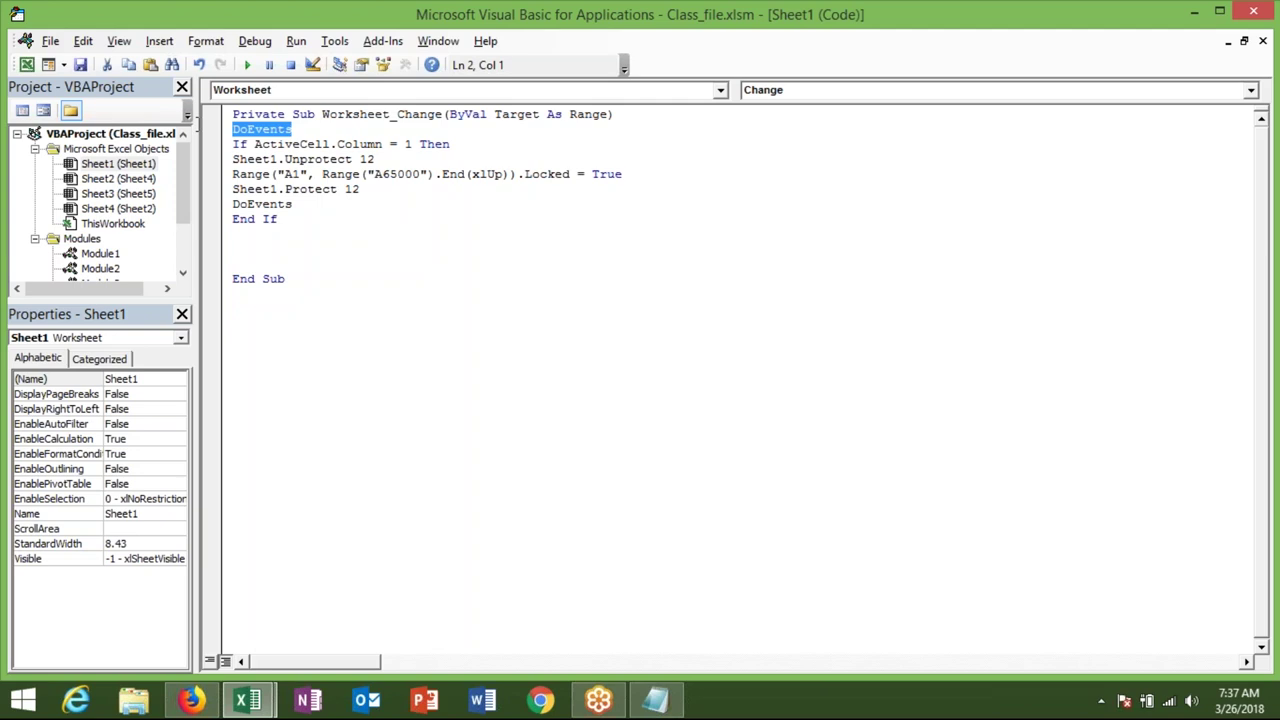
key(Delete)
double_click(288, 204)
key(Delete)
key(alt+Tab)
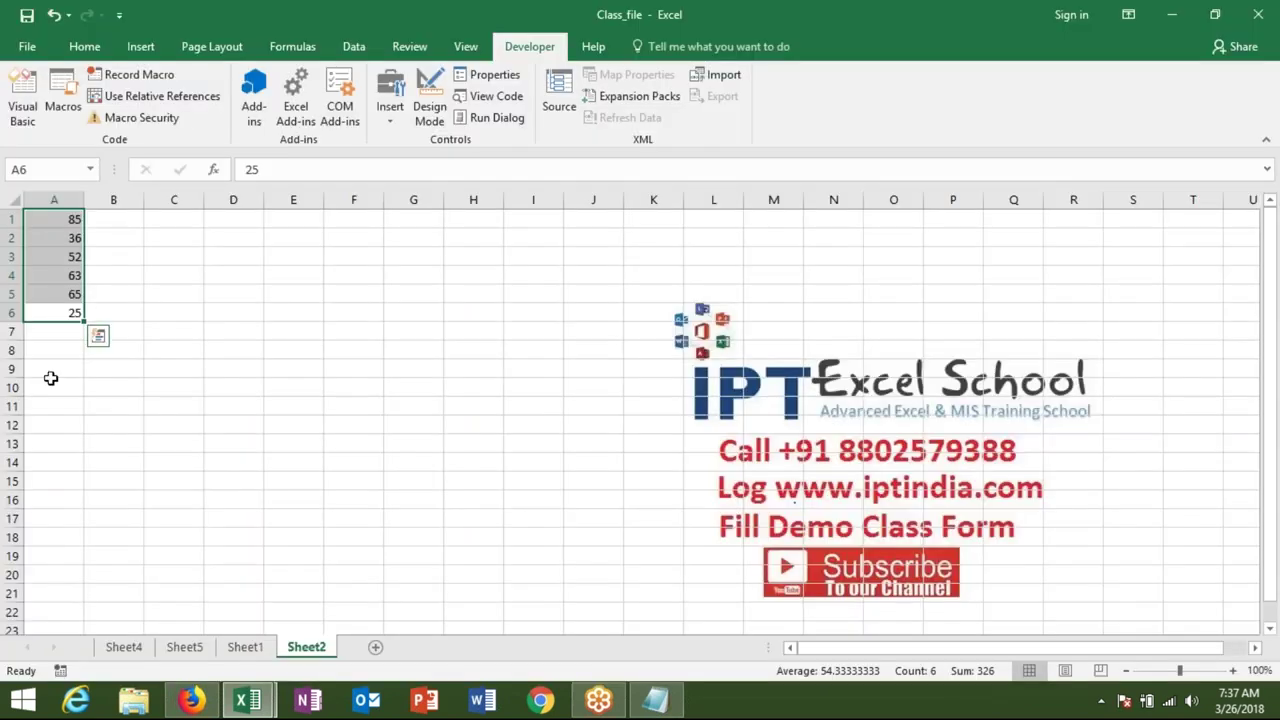
On Sheet1, enter 85, 65, 25 and 21 into cells A5 through A8.
click(250, 647)
key(Down)
key(Down)
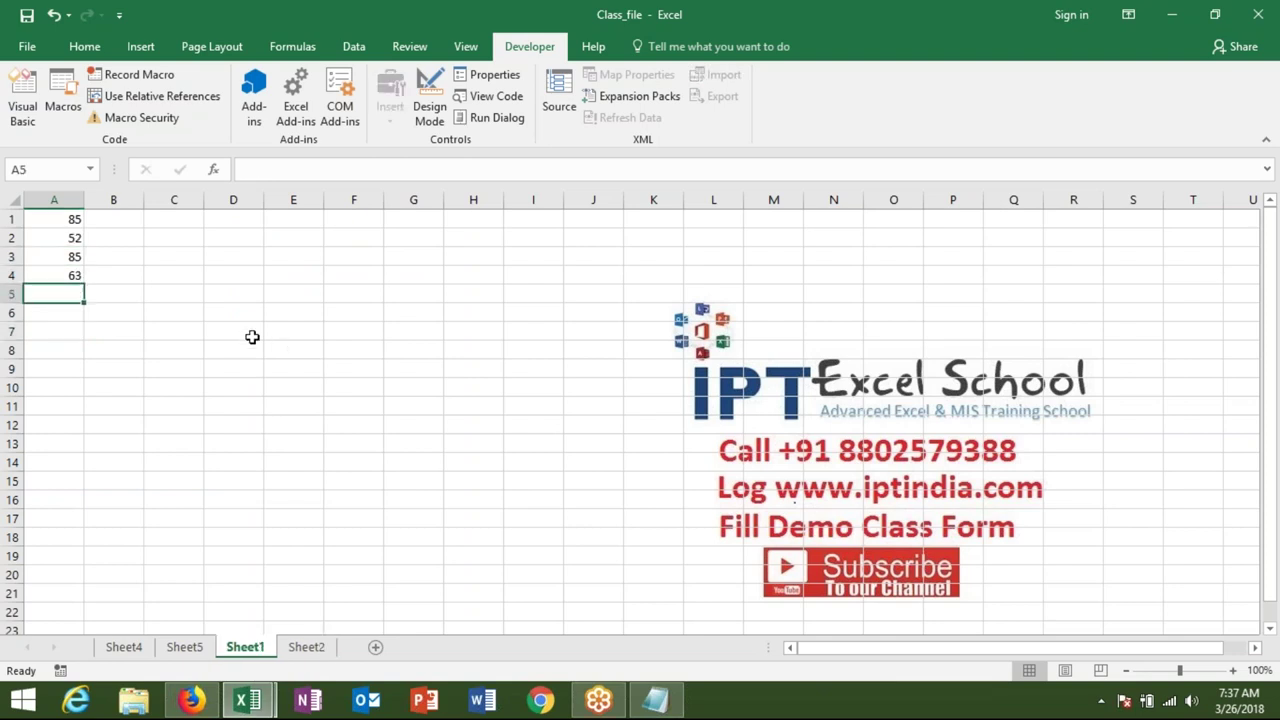
text(85)
key(Return)
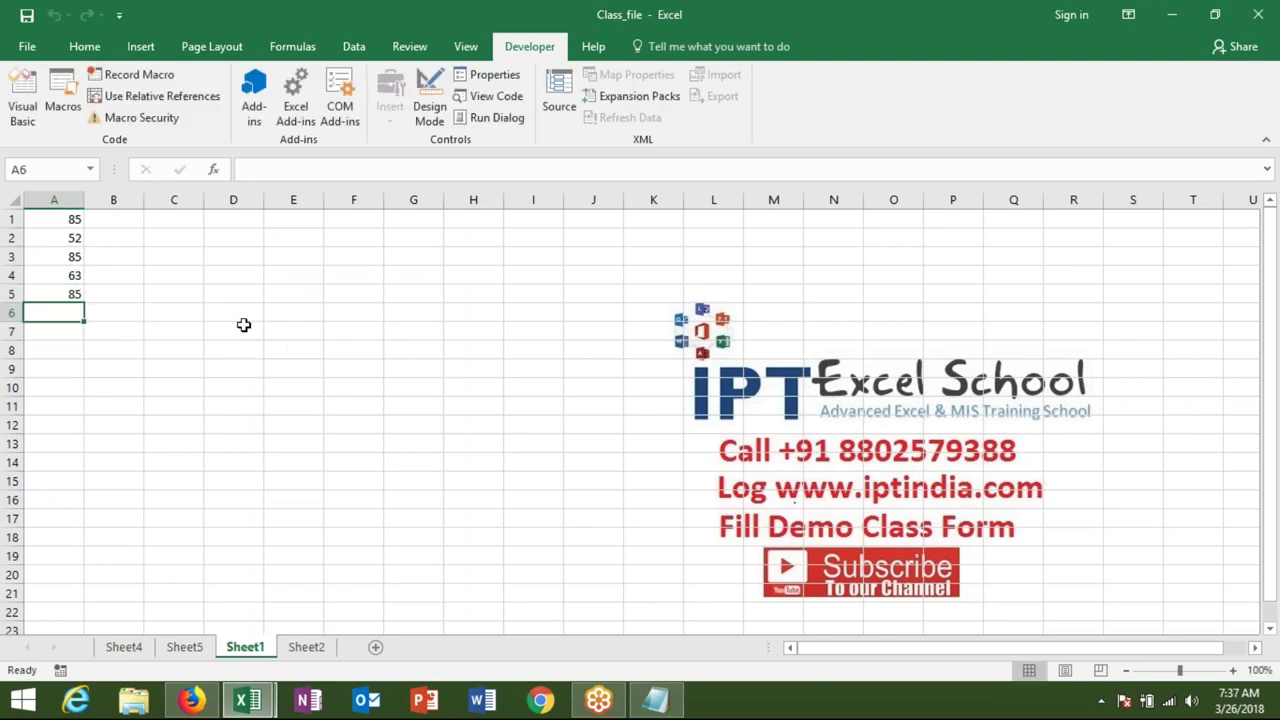
text(65)
key(Return)
text(2)
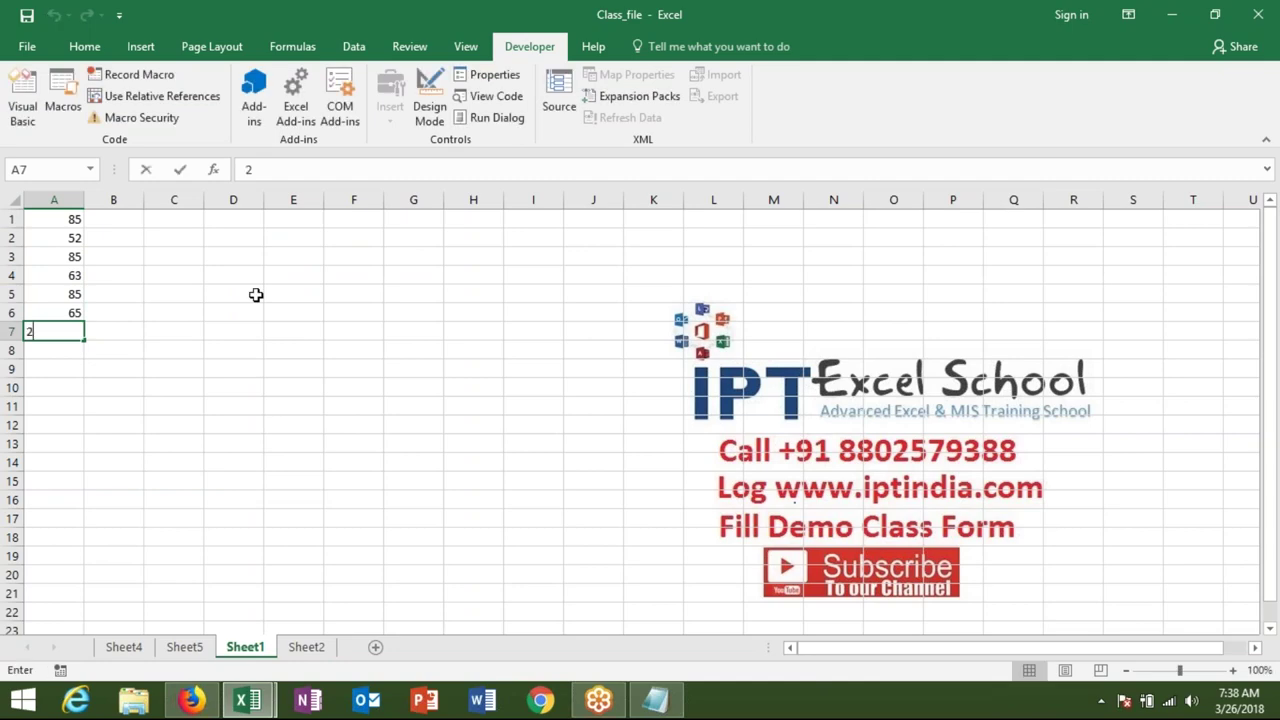
text(5)
key(Return)
text(21)
key(Return)
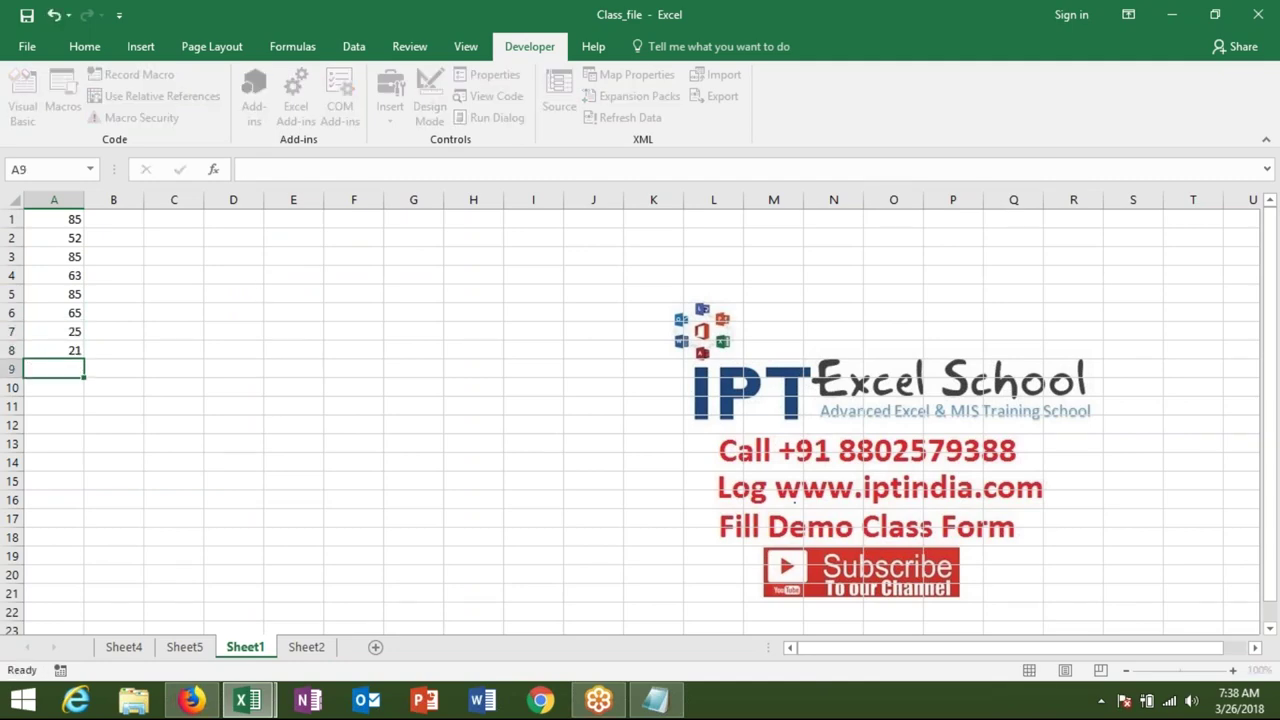
Add a new empty Sheet3 after Sheet2.
key(alt+F11)
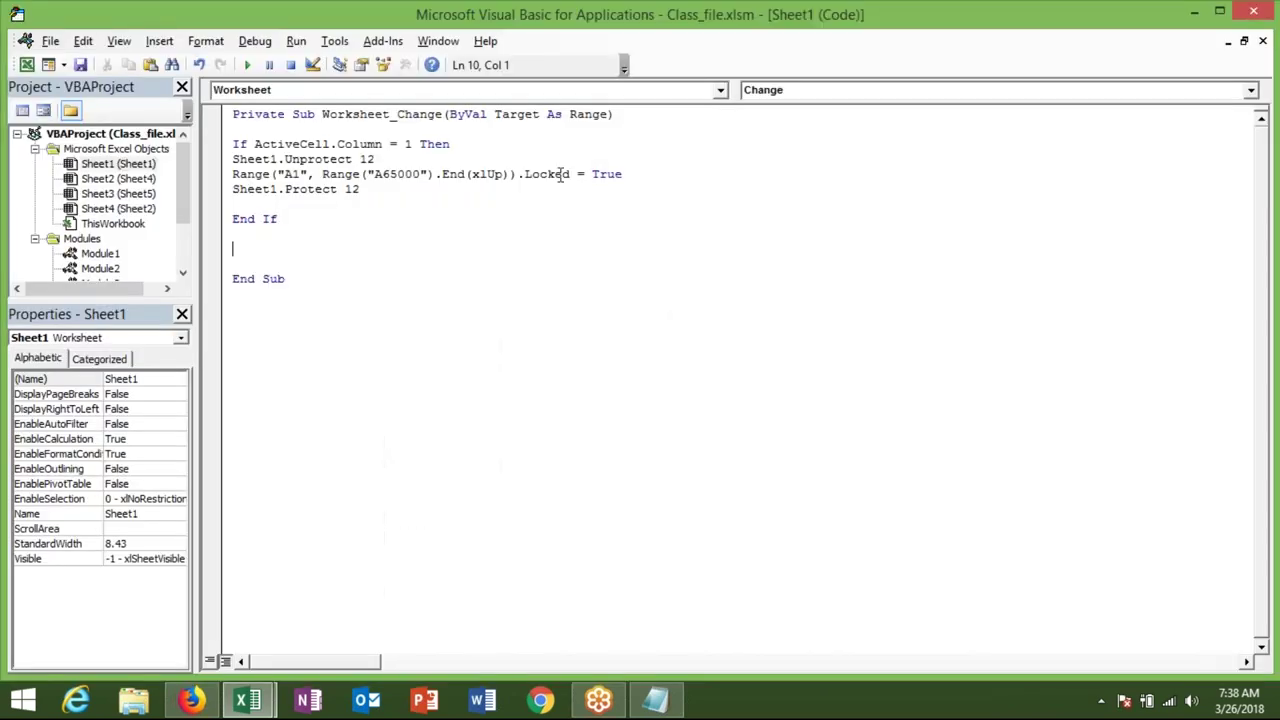
key(alt+F11)
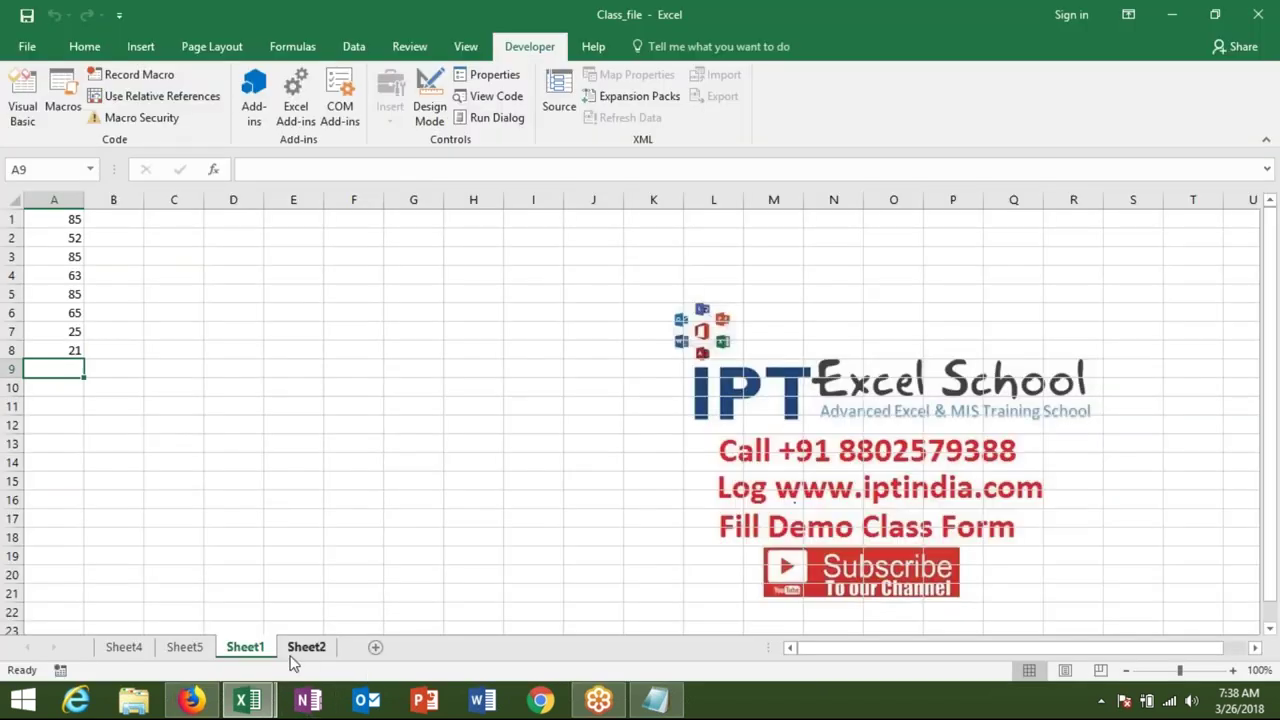
click(300, 648)
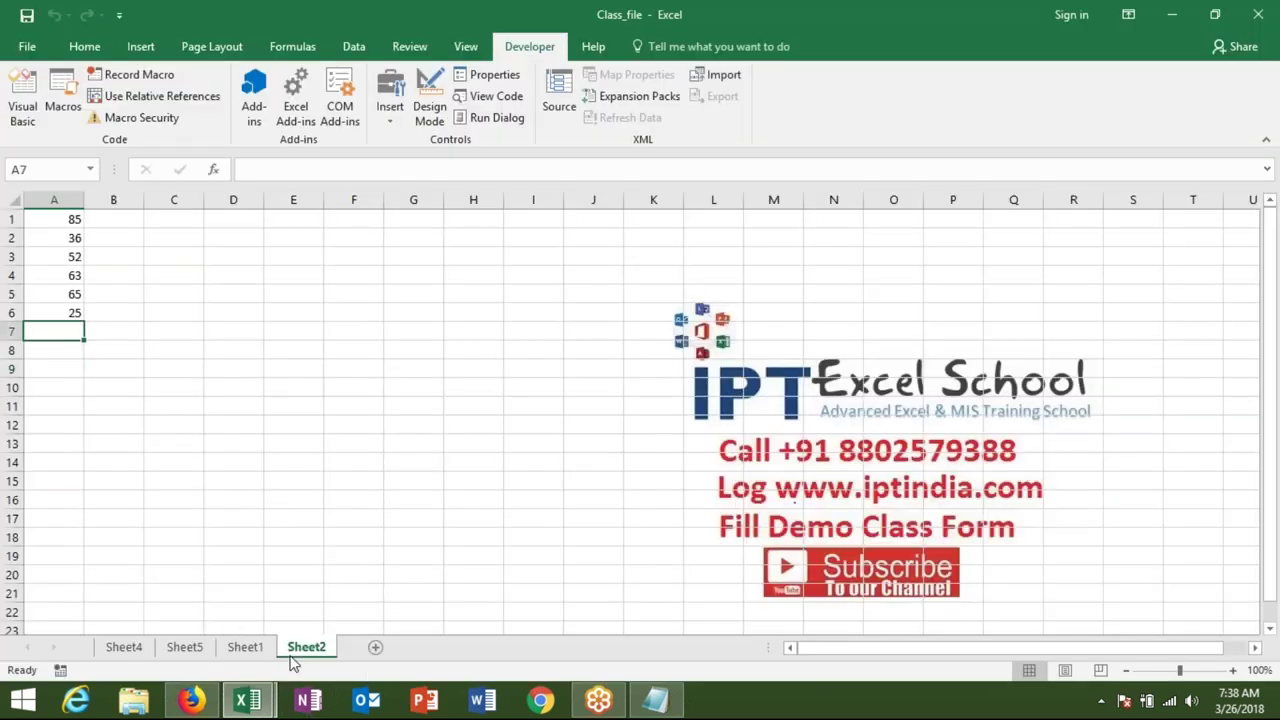
click(376, 647)
key(alt+F11)
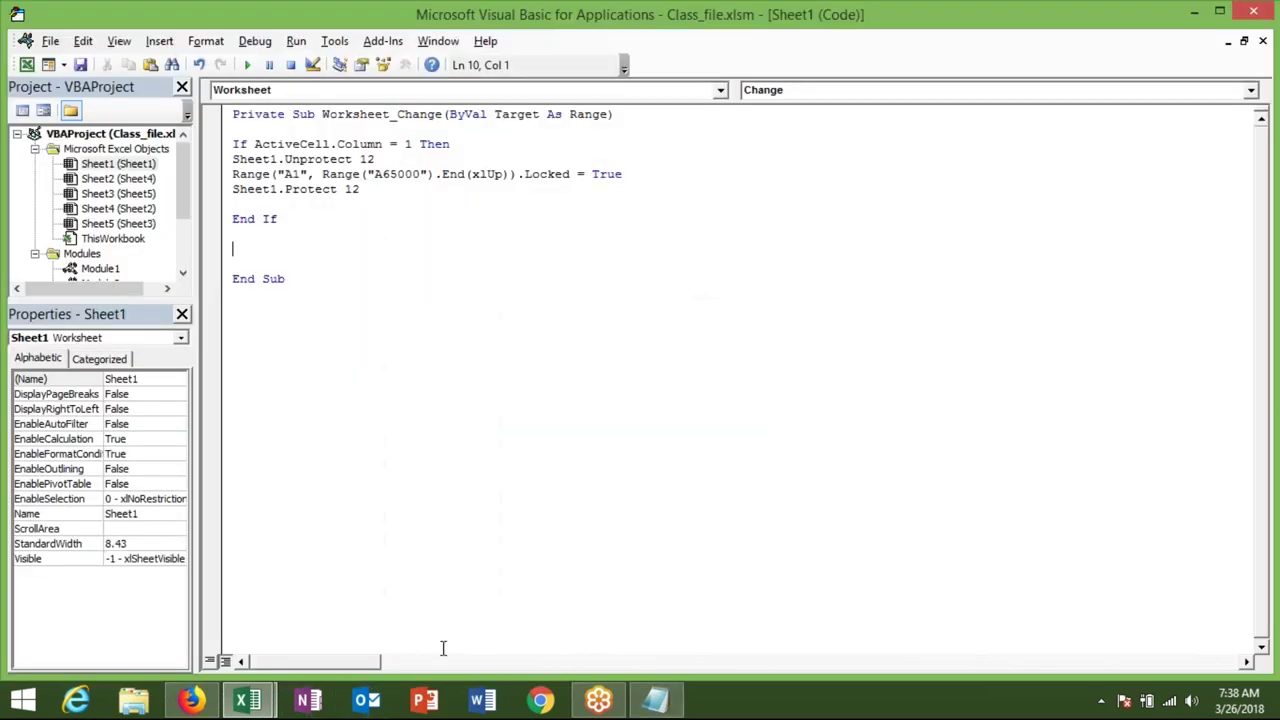
key(alt+F11)
Cancel Protect Sheet so Sheet3 stays unprotected, then select cell A1.
right_click(379, 650)
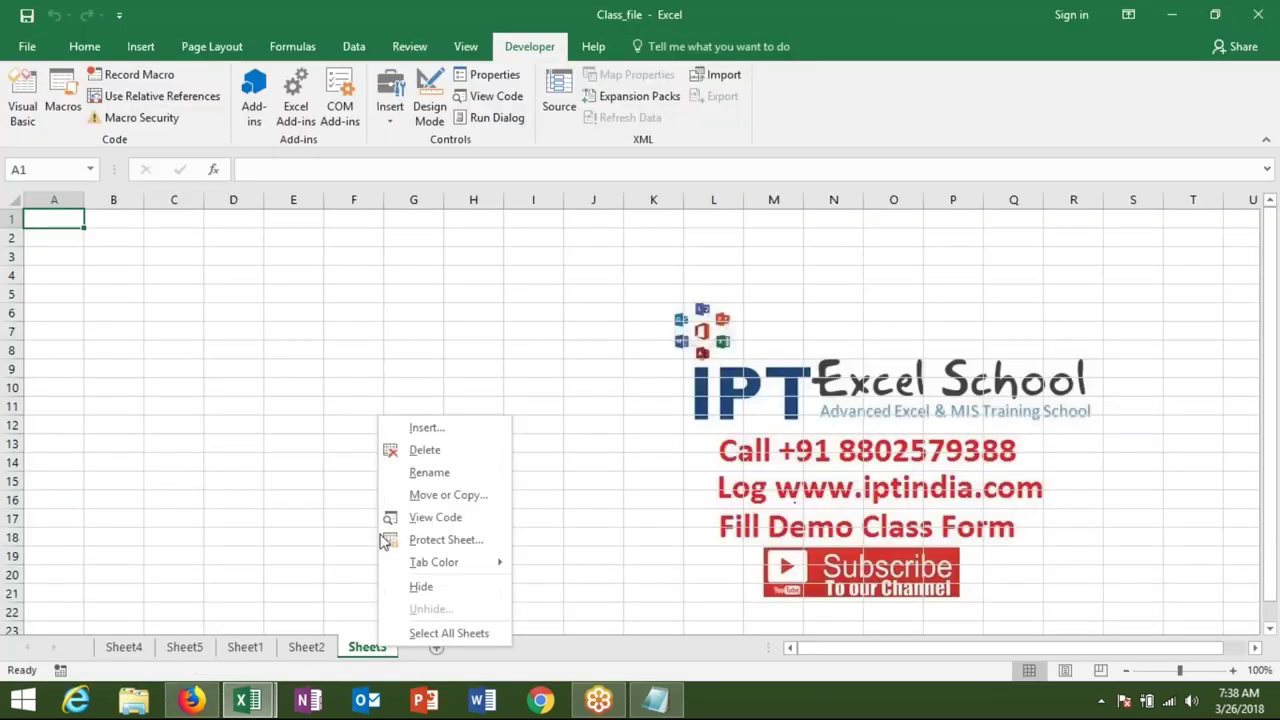
click(421, 543)
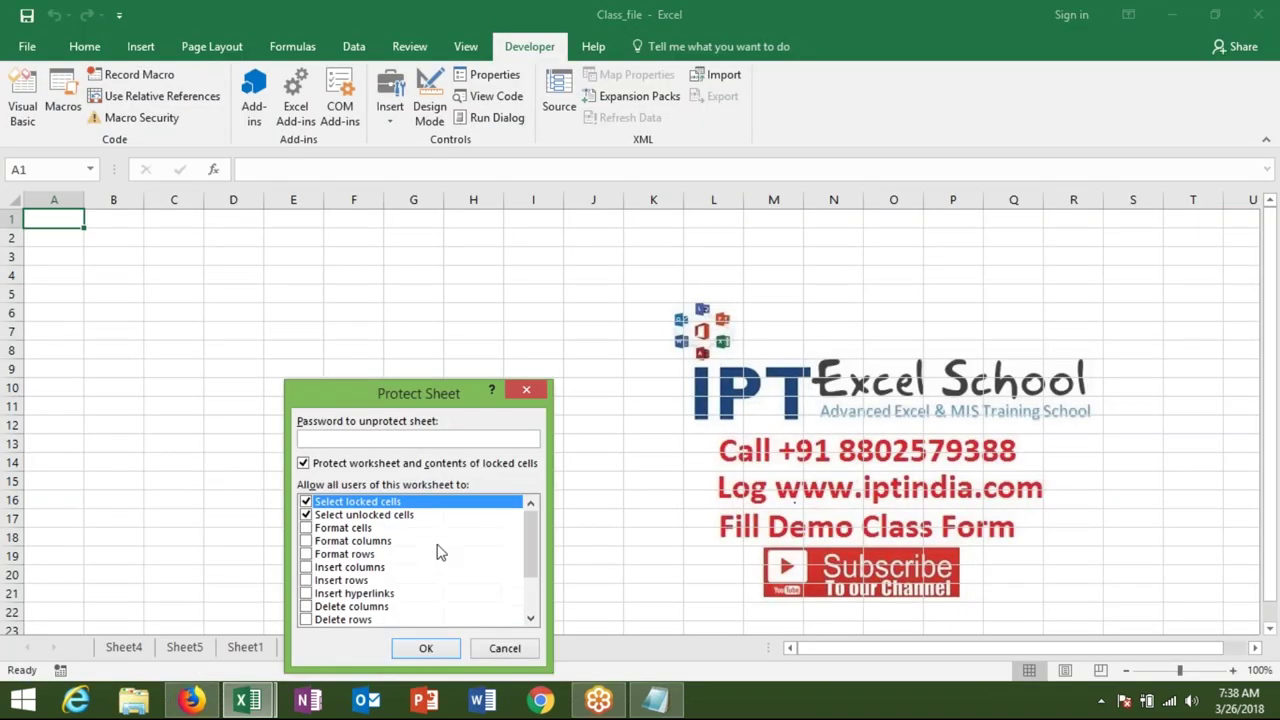
key(Escape)
right_click(376, 650)
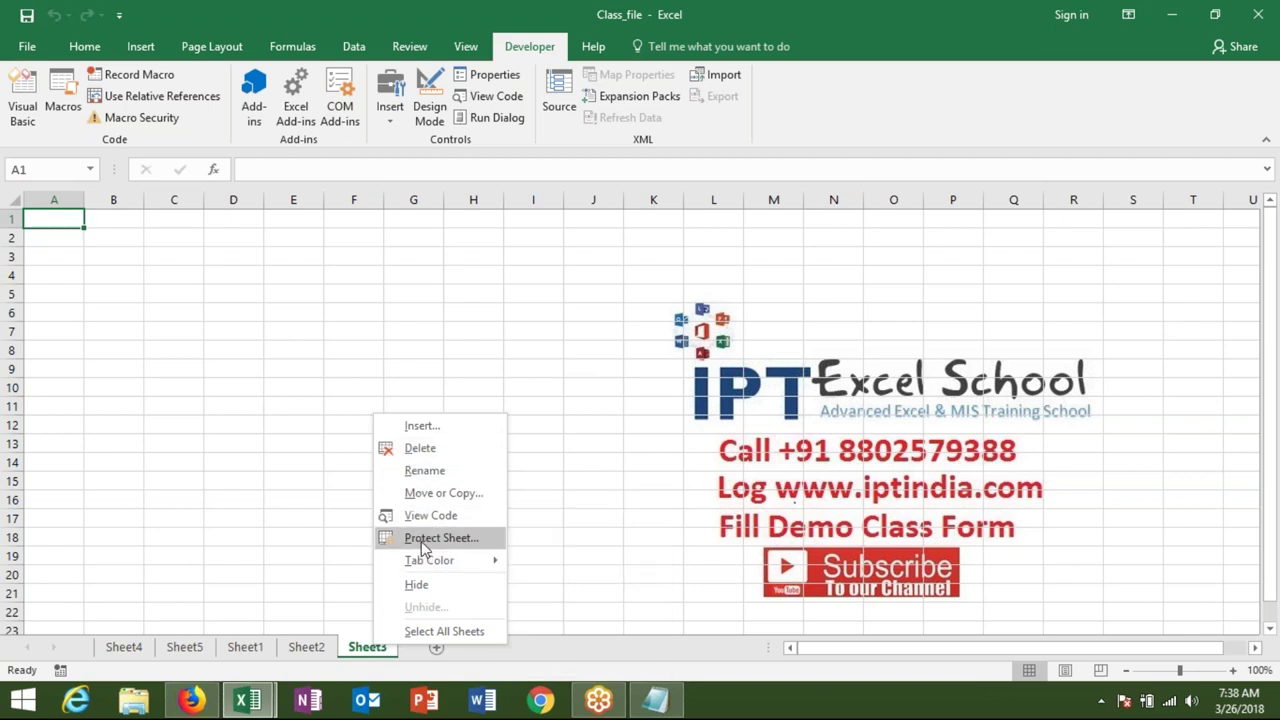
mouse_move(430, 560)
click(168, 393)
click(112, 236)
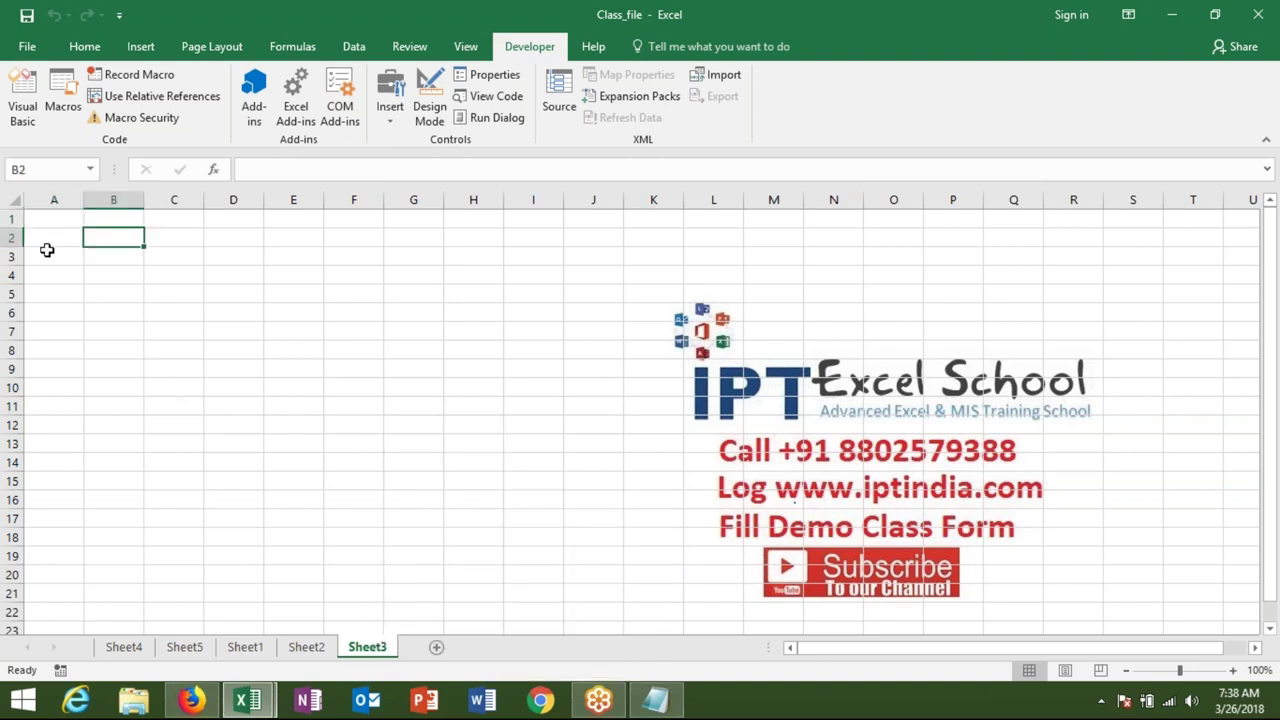
click(54, 218)
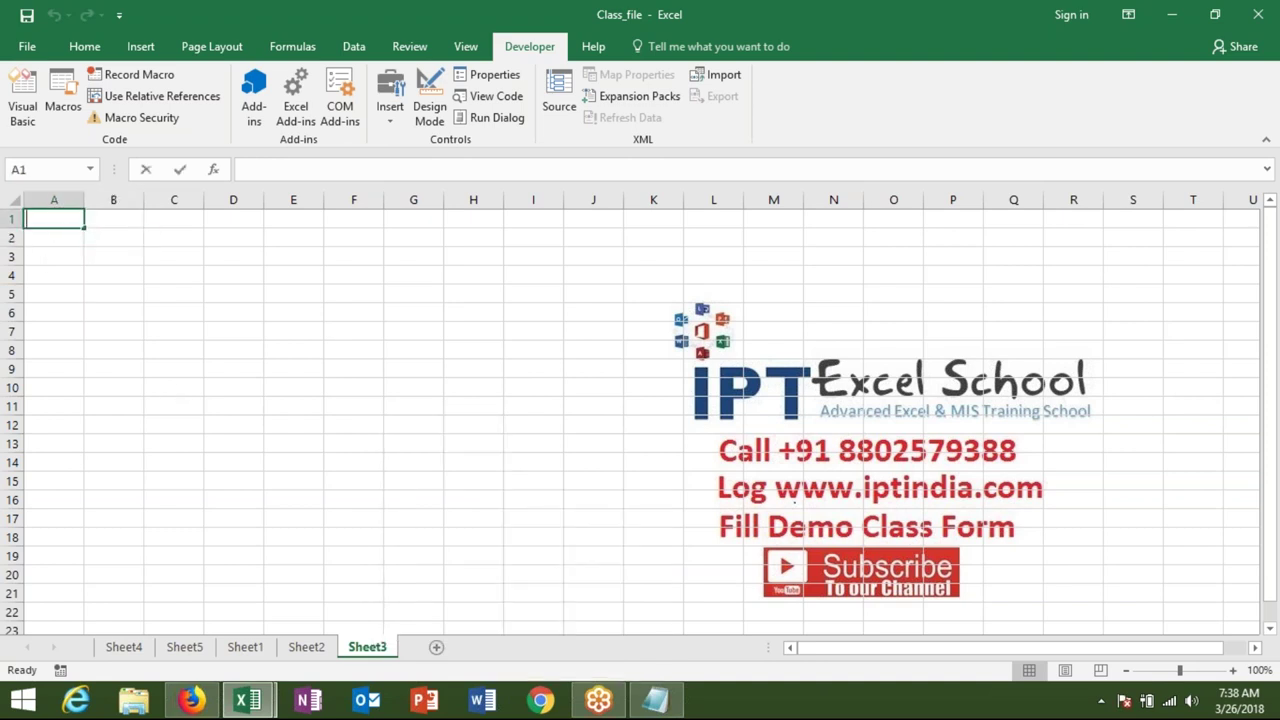
Enter the column headings Amt in A1 and MRP in B1.
text(Amt)
key(Tab)
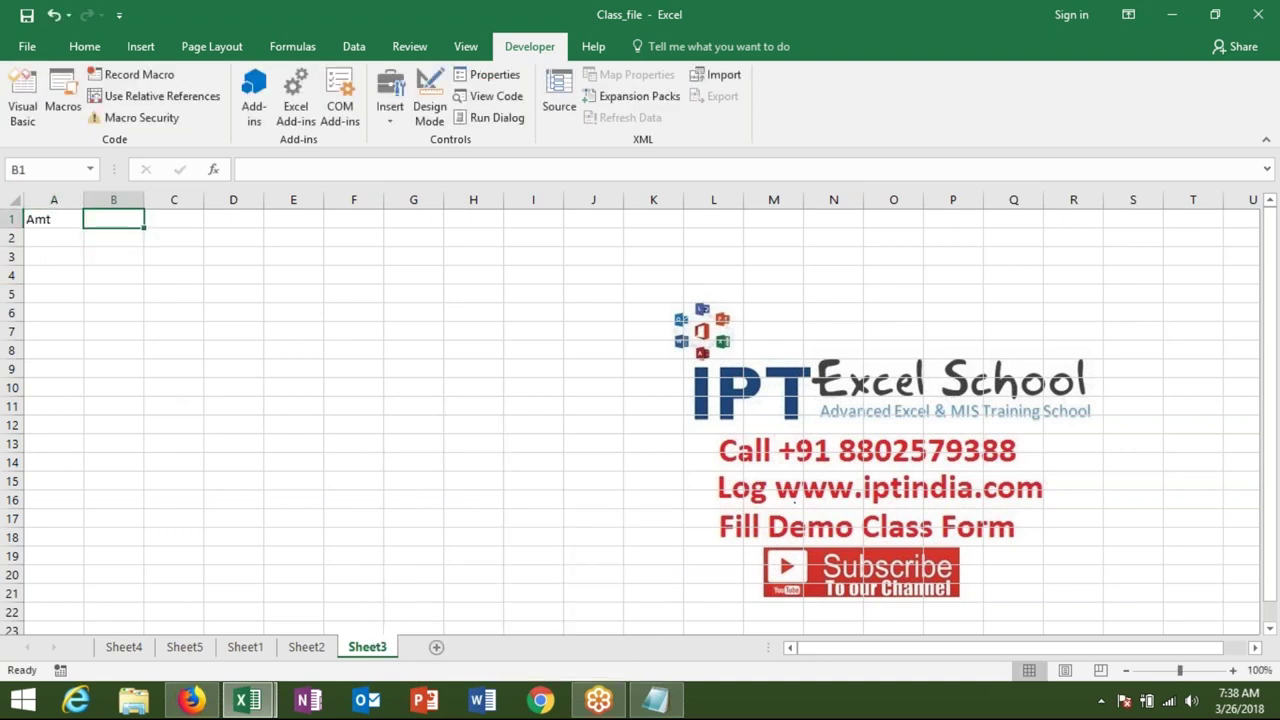
text(MRP)
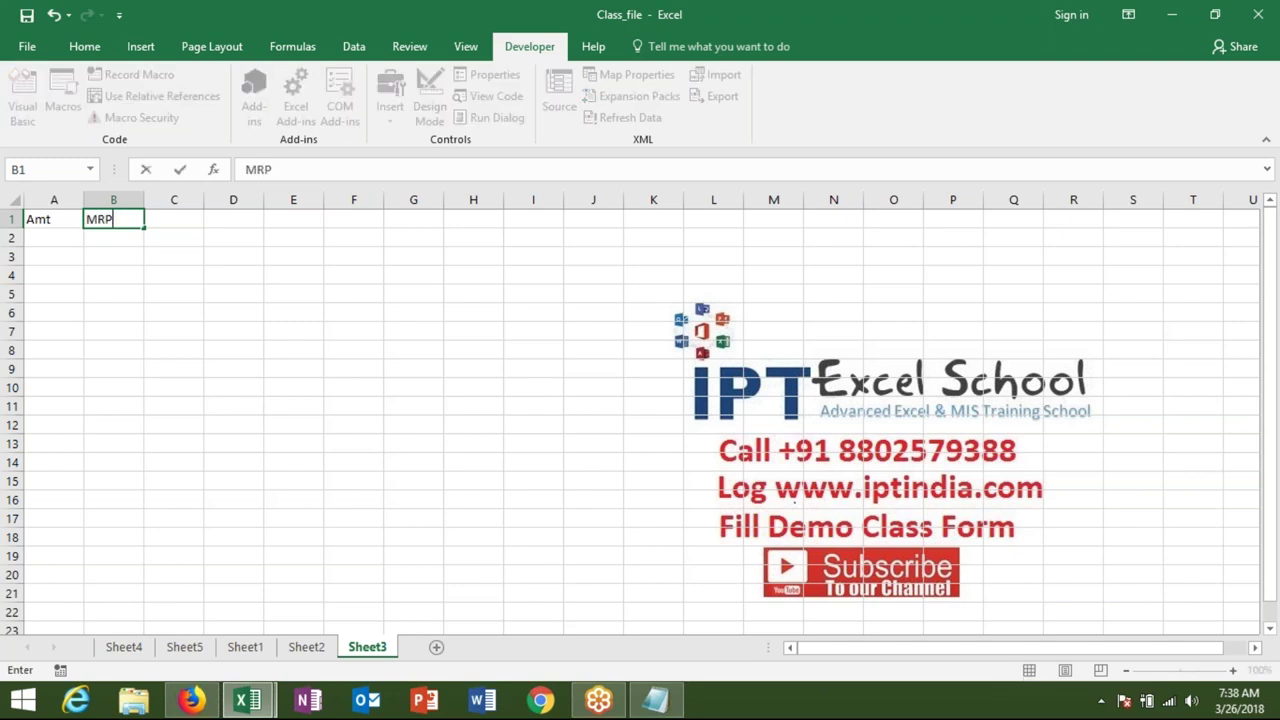
key(Return)
Enter the amount 52 in A2 under Amt.
text(52)
key(ctrl+Return)
key(Return)
key(Up)
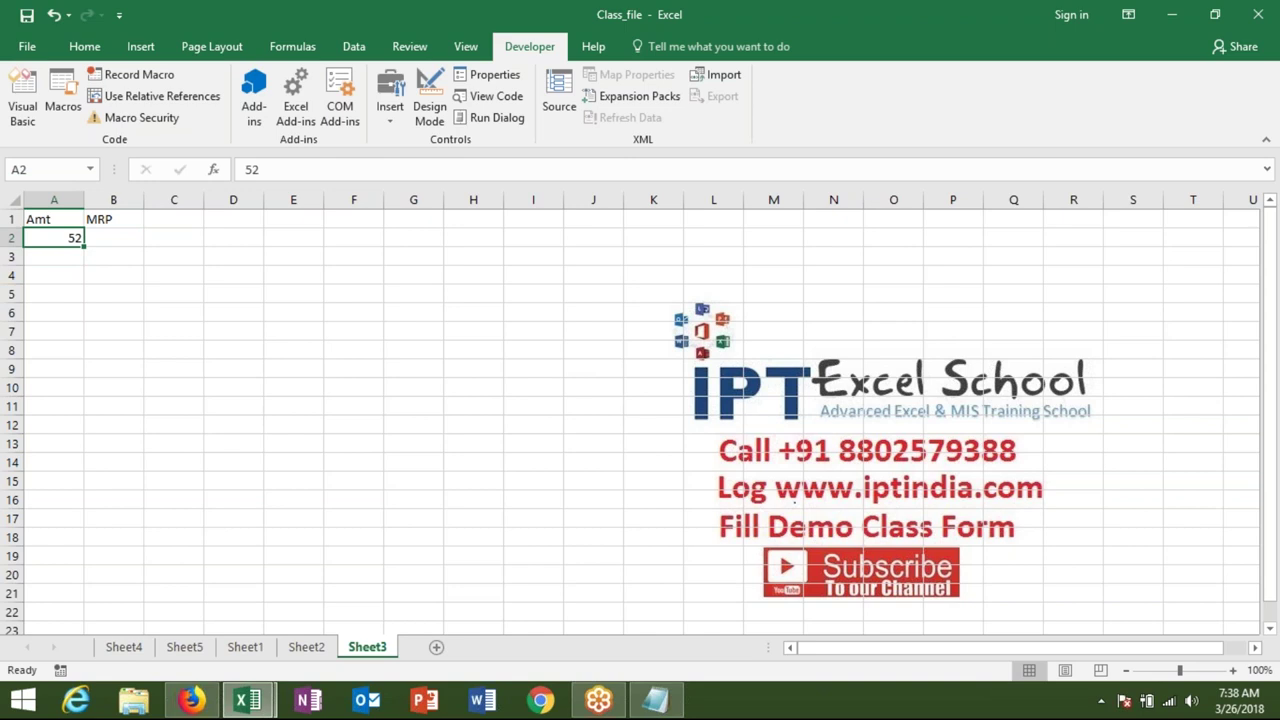
key(Right)
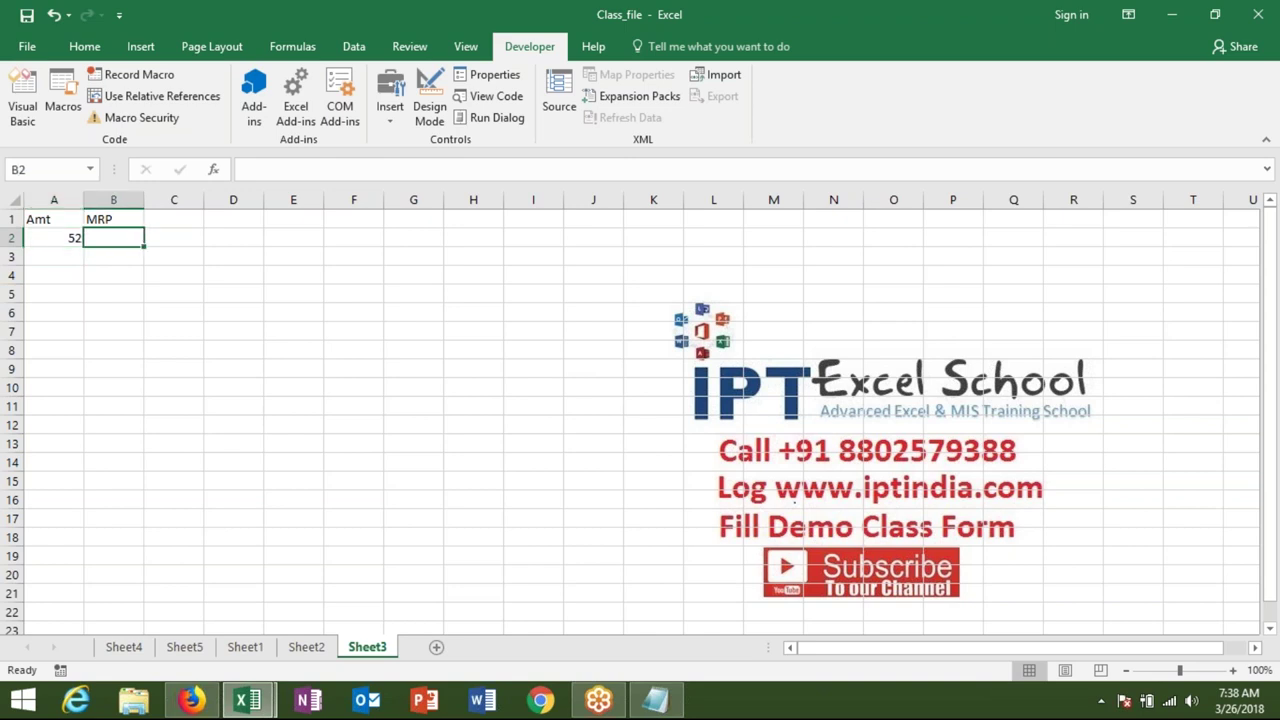
click(54, 237)
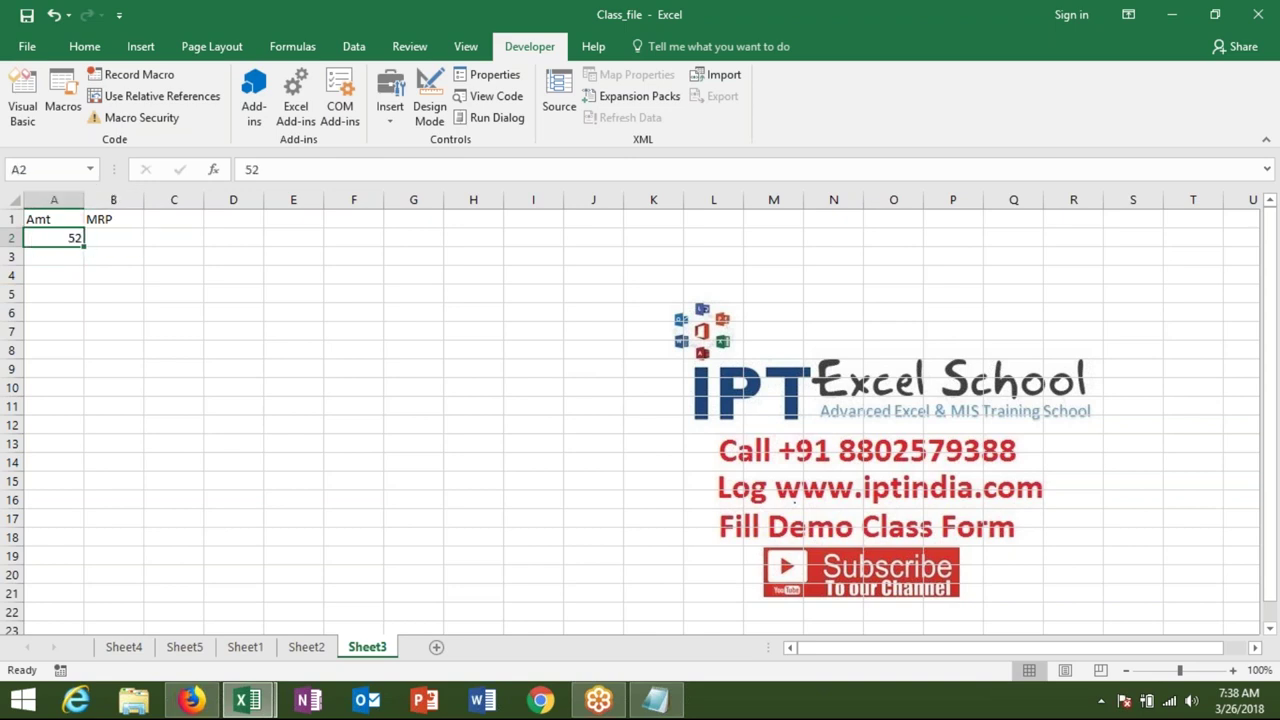
click(113, 237)
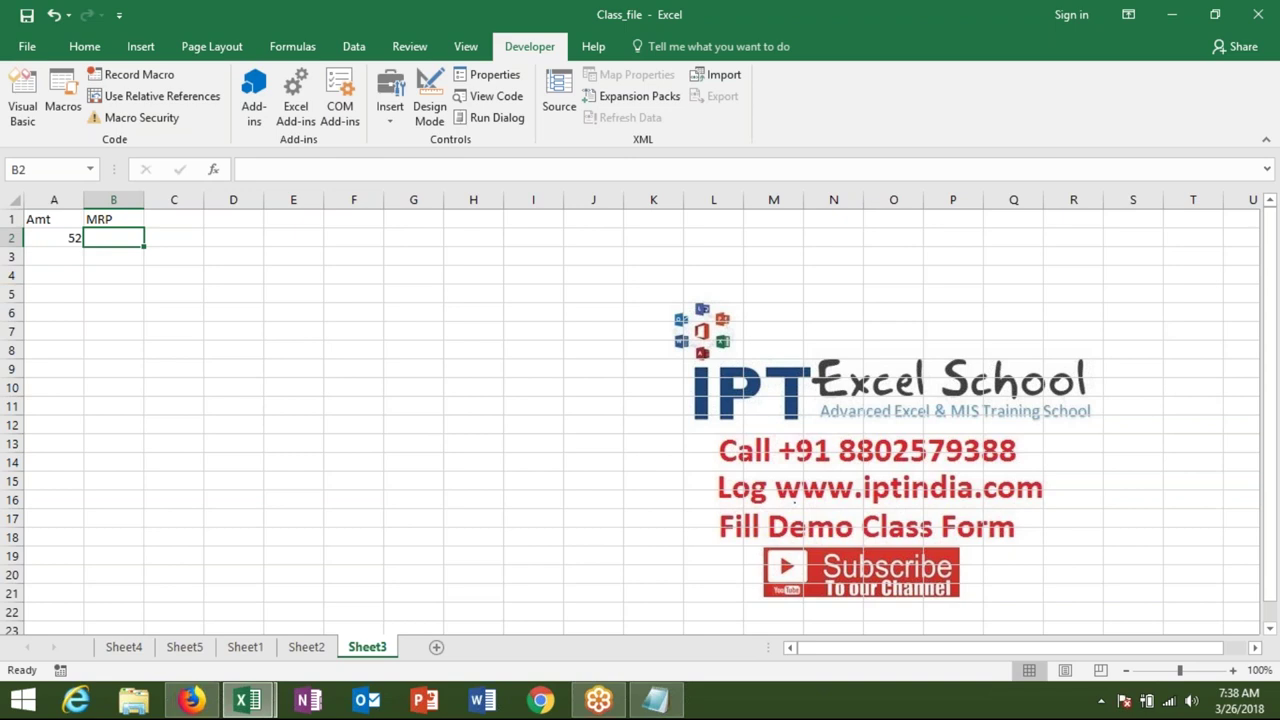
right_click(358, 658)
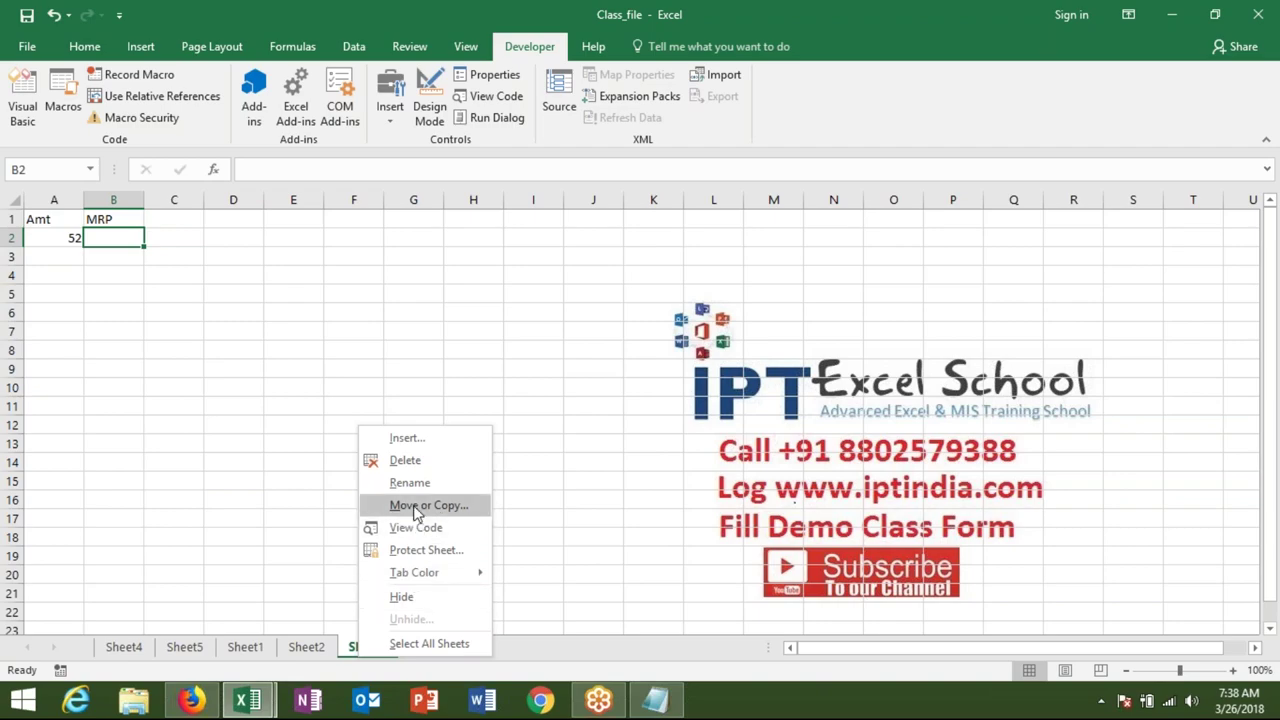
Create a Worksheet_Change procedure for Sheet3 and delete the SelectionChange stub.
click(415, 527)
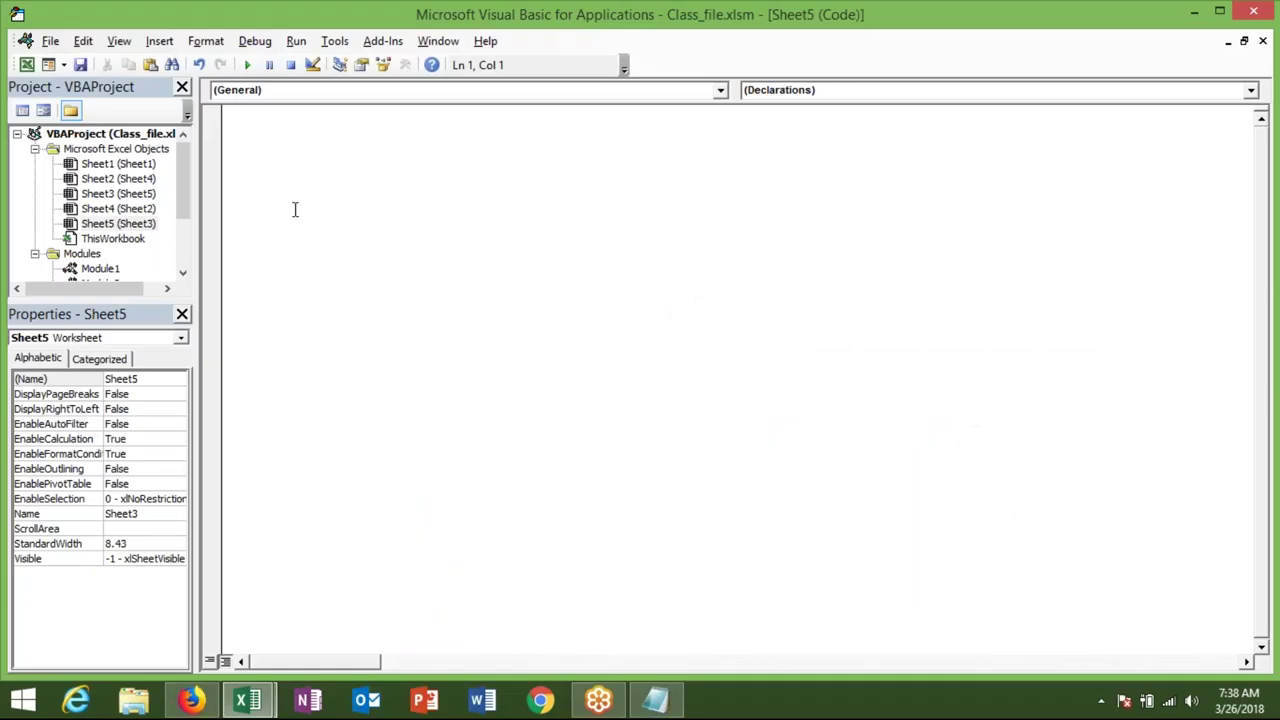
click(383, 90)
click(380, 122)
click(777, 92)
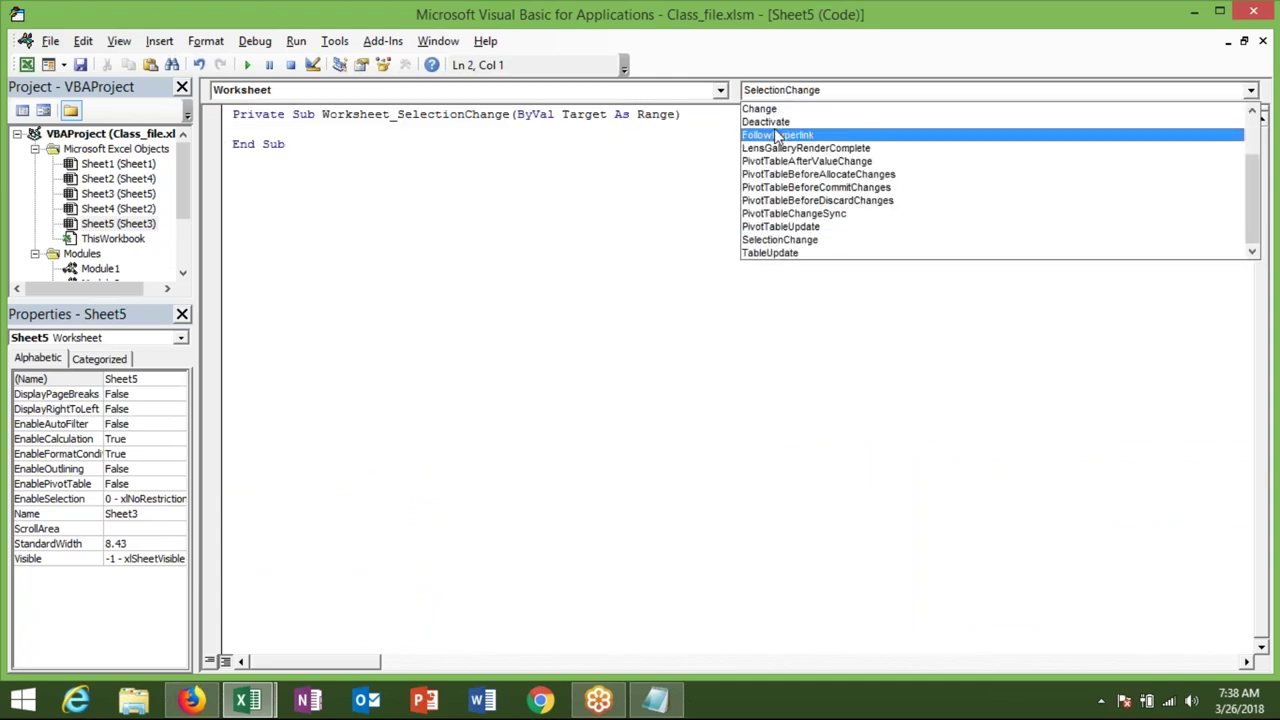
click(760, 108)
drag(292, 205, 193, 165)
key(Delete)
key(Return)
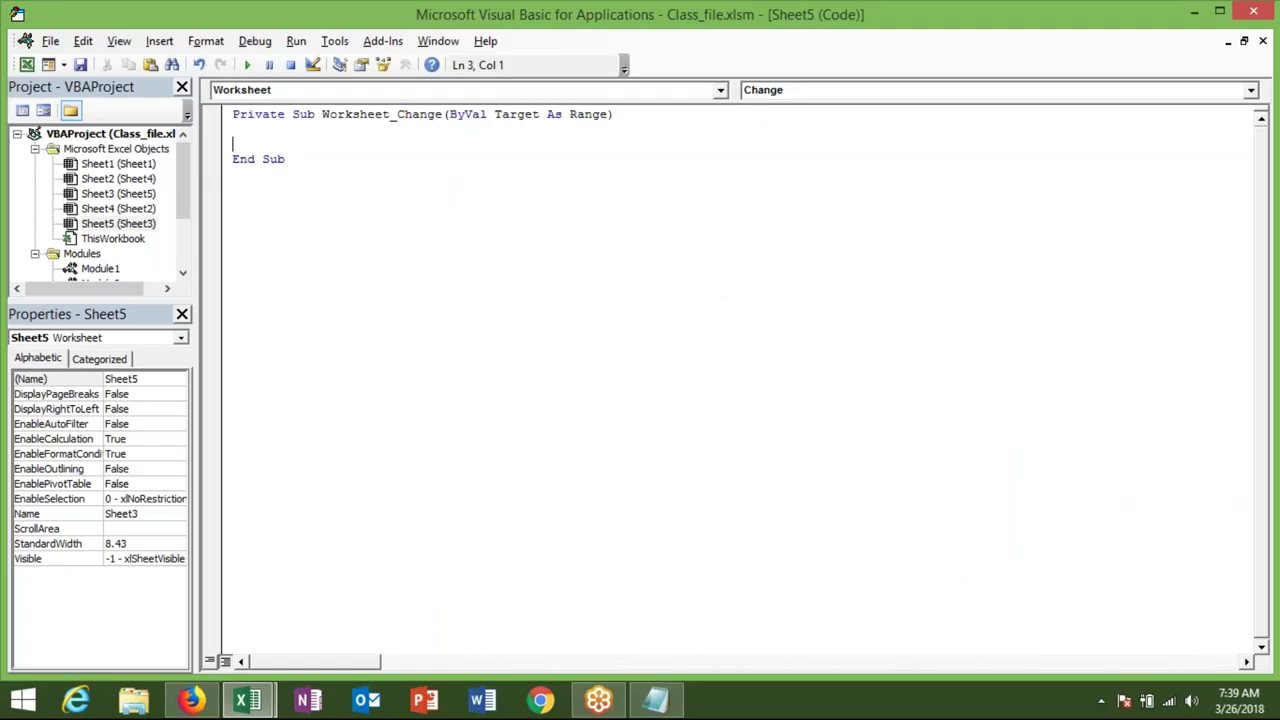
Begin the statement with ActiveCell.Offset(-1, 1).Value inside the handler.
text(activecell.v)
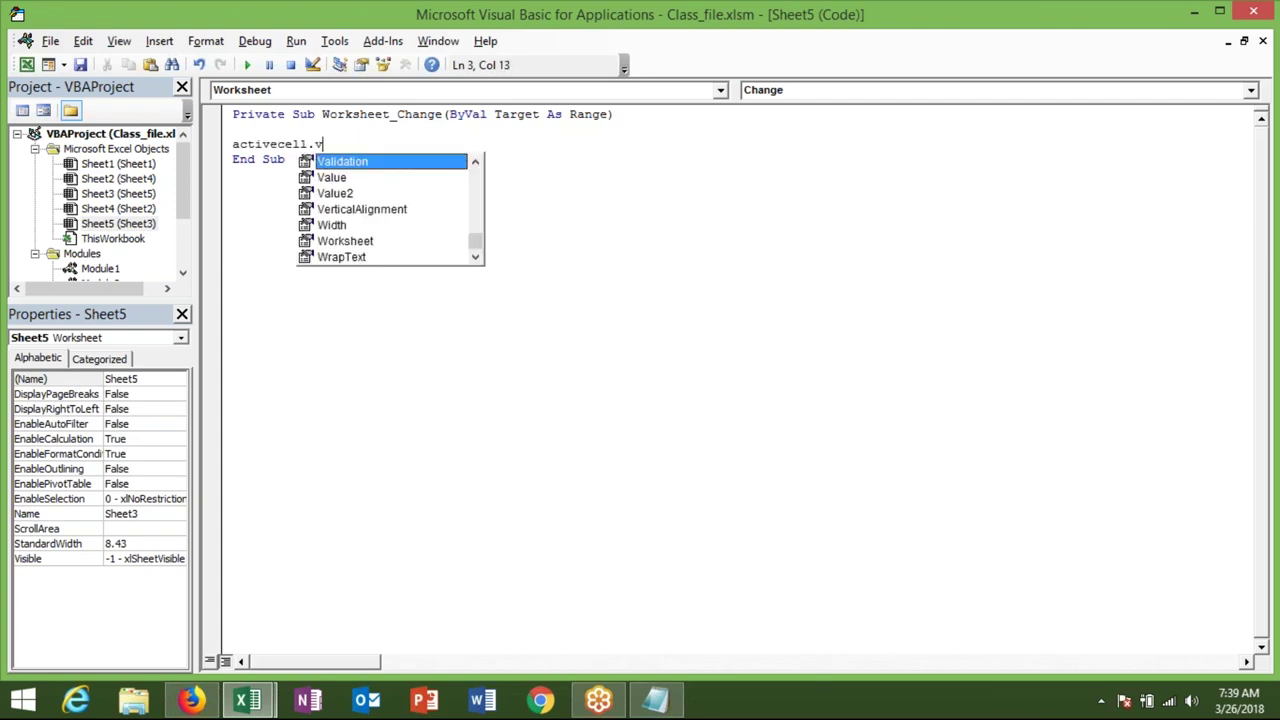
key(BackSpace)
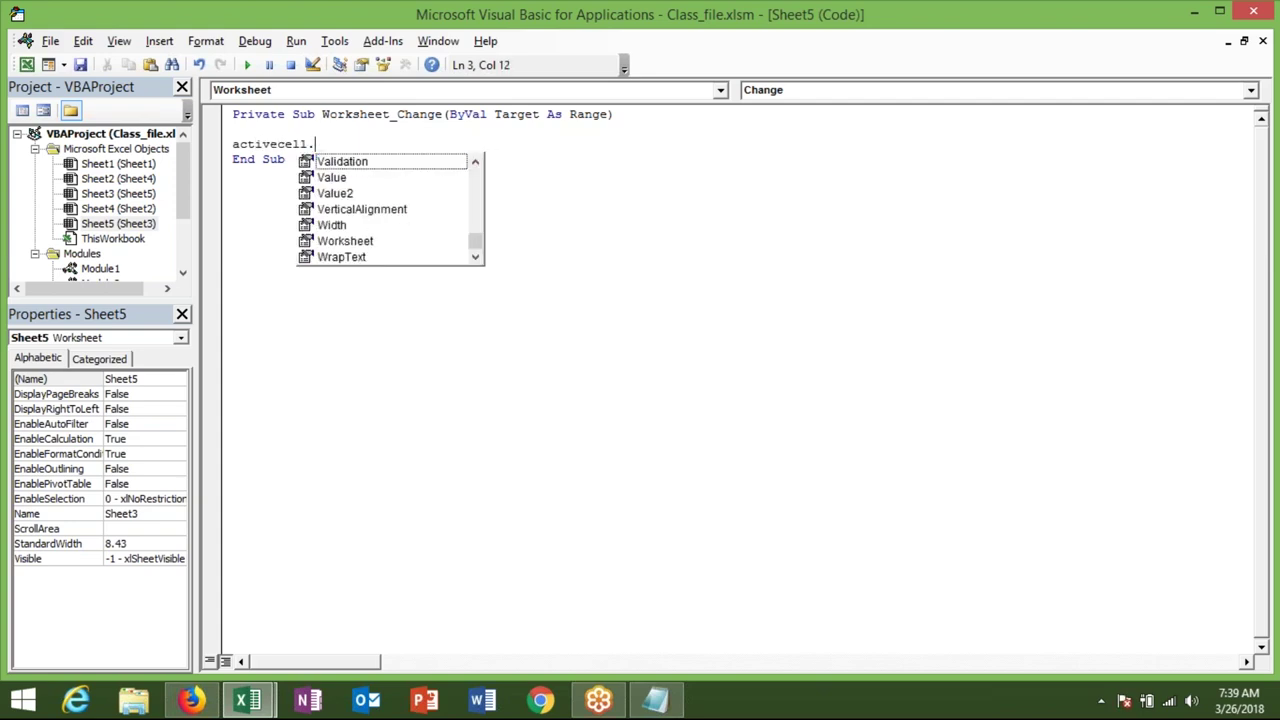
text(of)
key(Tab)
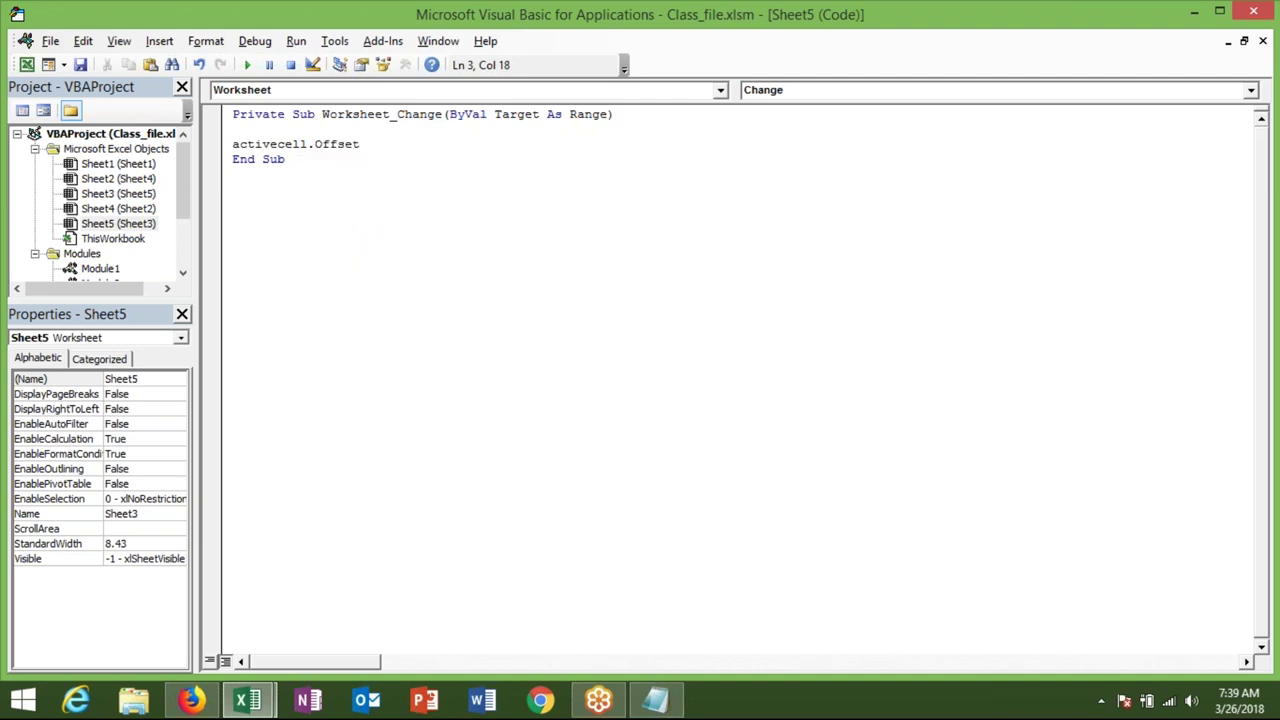
text(()
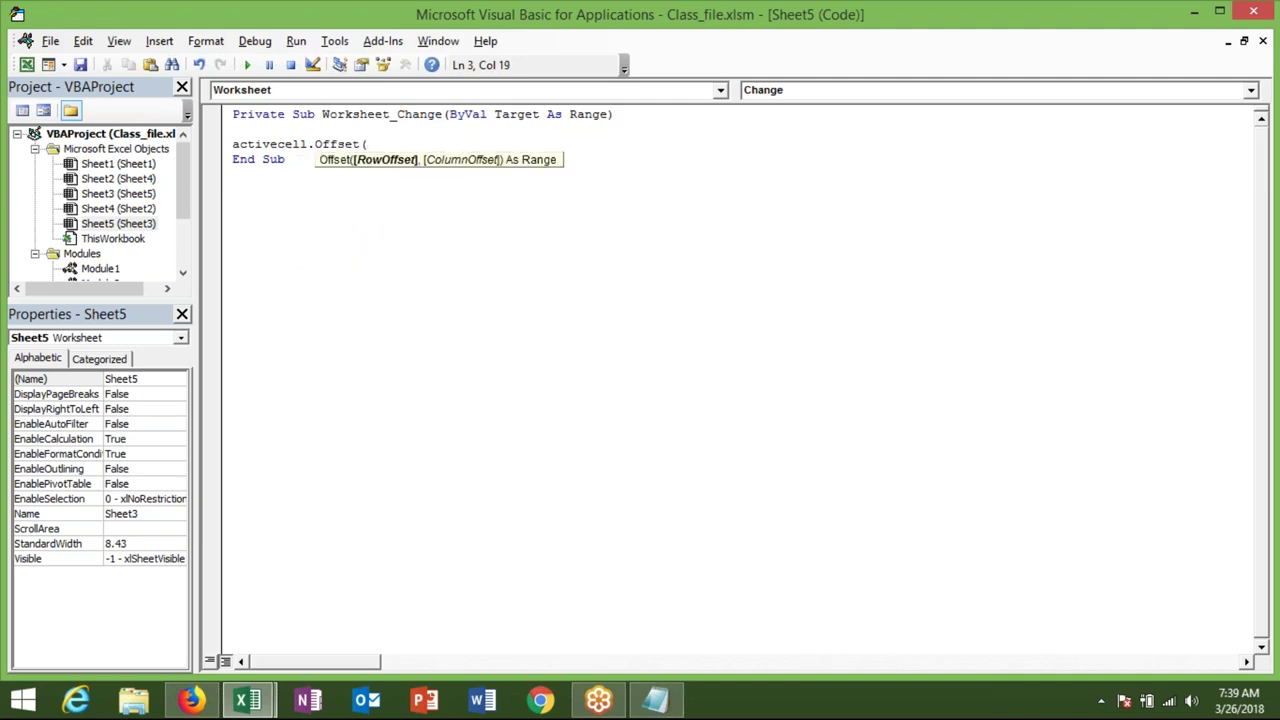
text(-1,1))
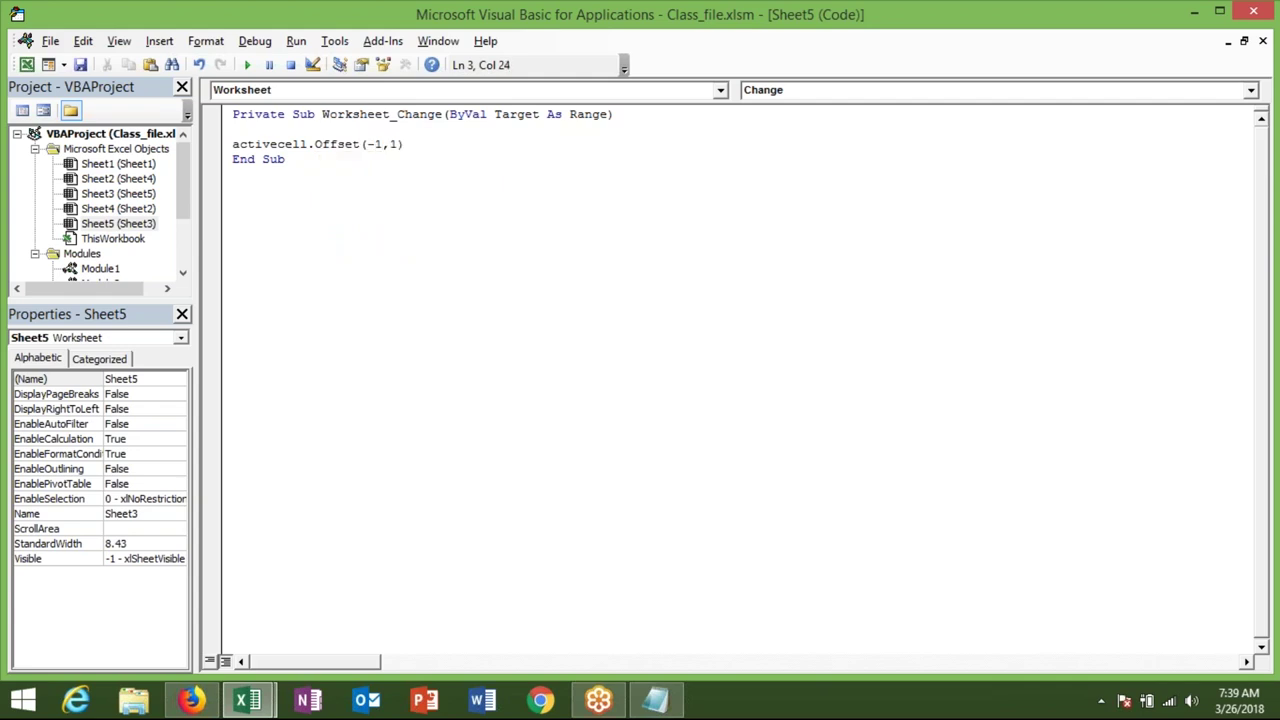
text(.va)
key(Down)
key(Tab)
Complete it as = ActiveCell.Offset(-1, 0).Value * 100.
text(=activecell)
text(.O)
key(Tab)
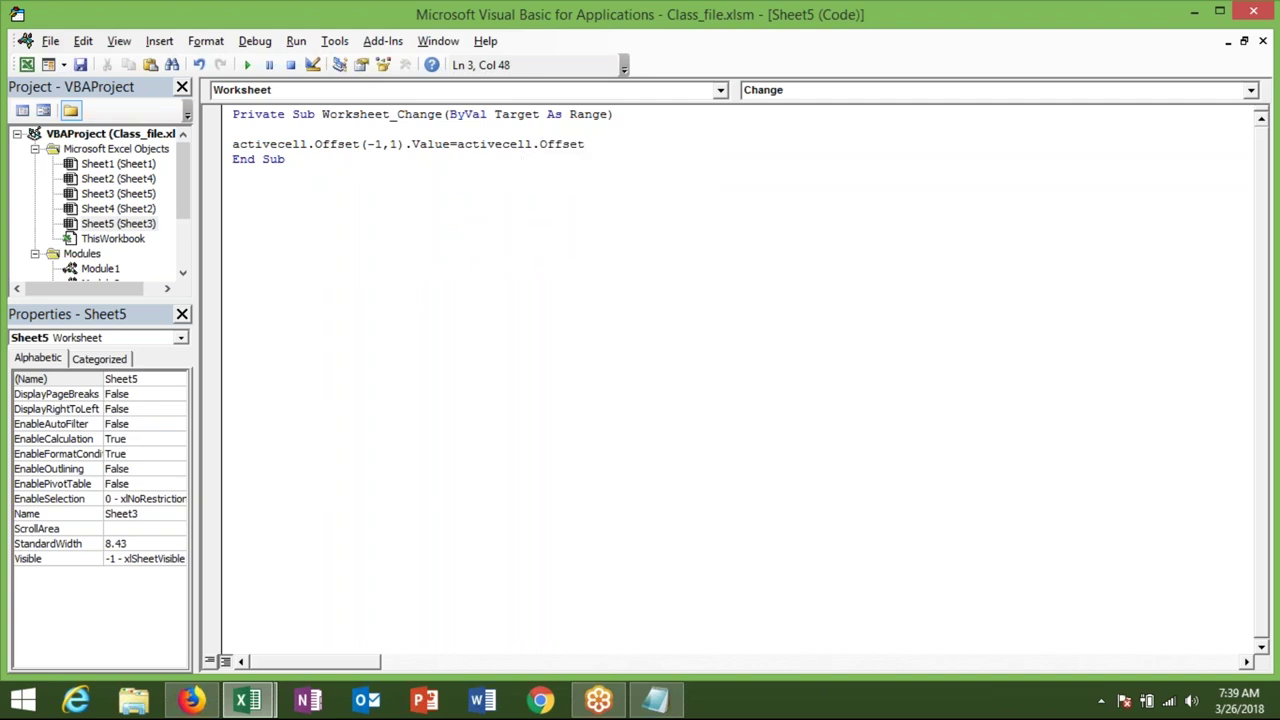
text((-1,0)
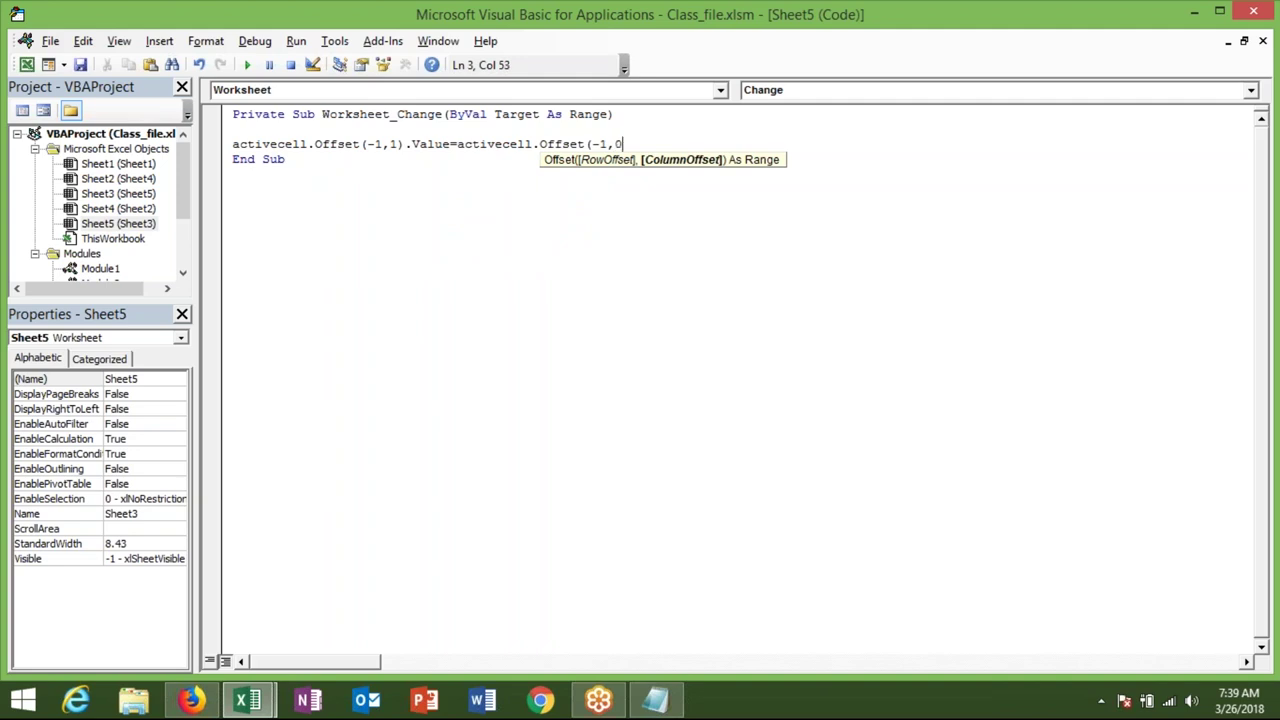
text().b)
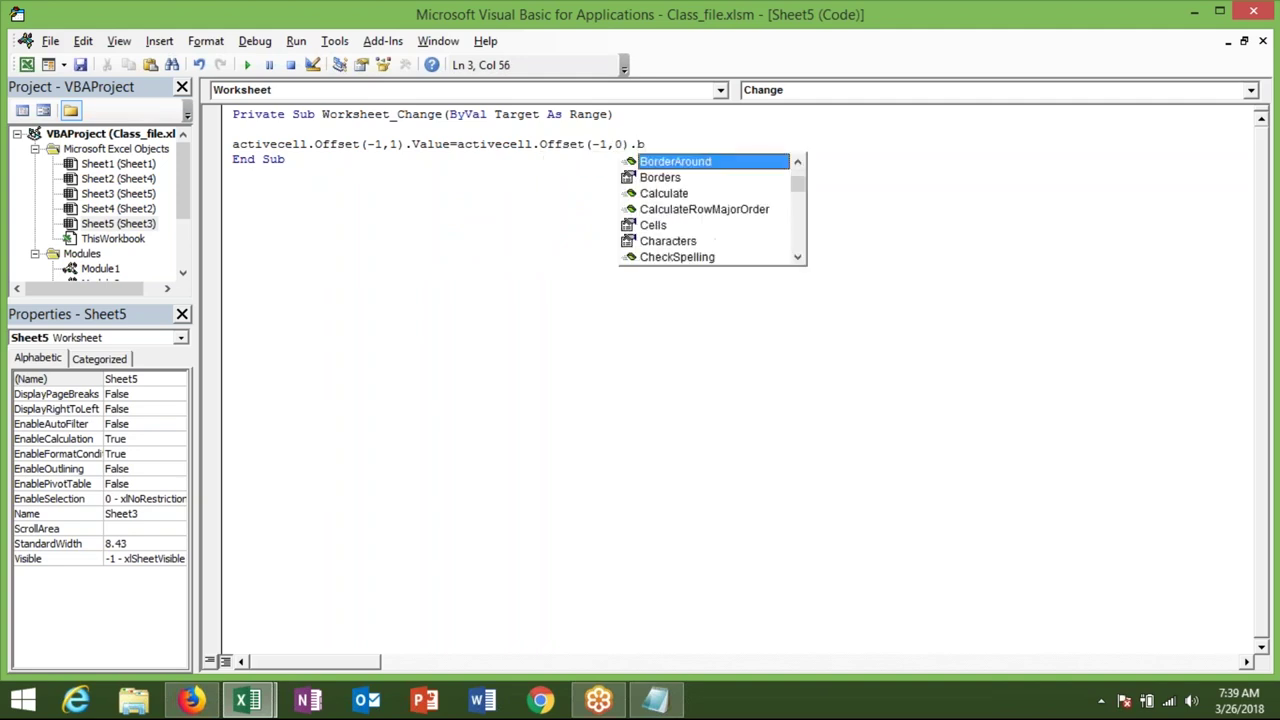
key(BackSpace)
text(v)
key(Down)
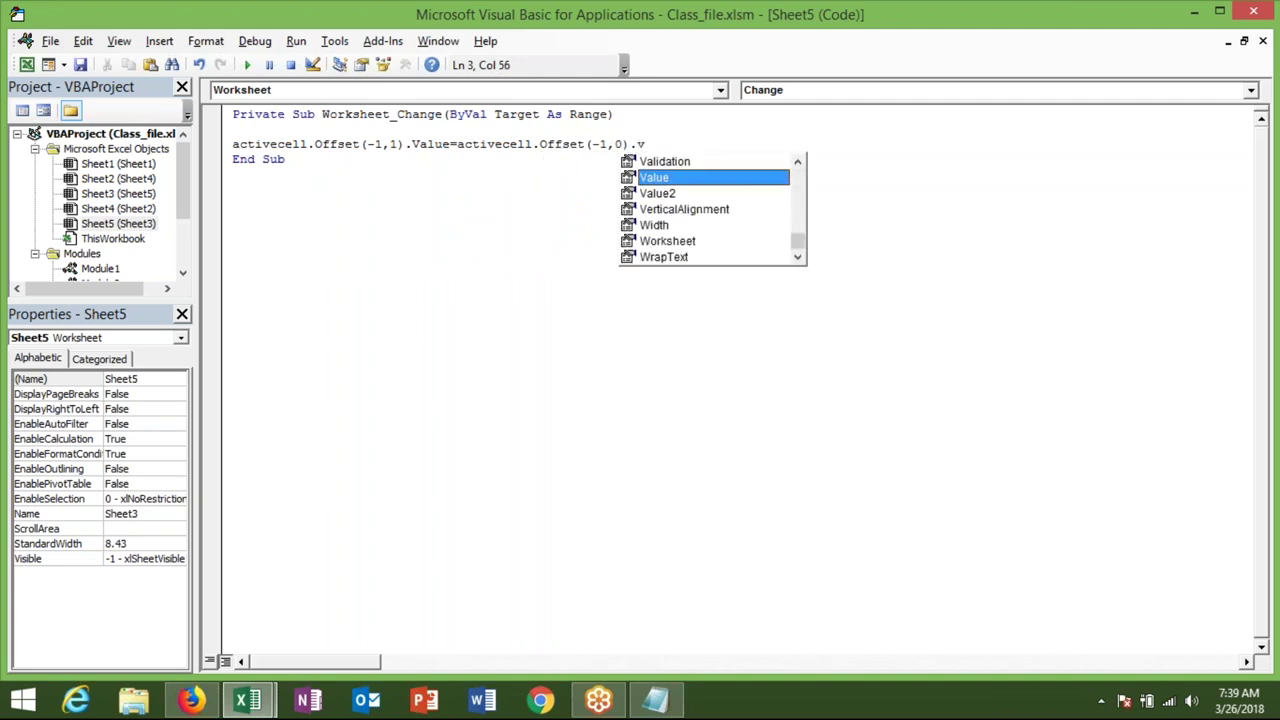
key(Tab)
text(*100)
key(Return)
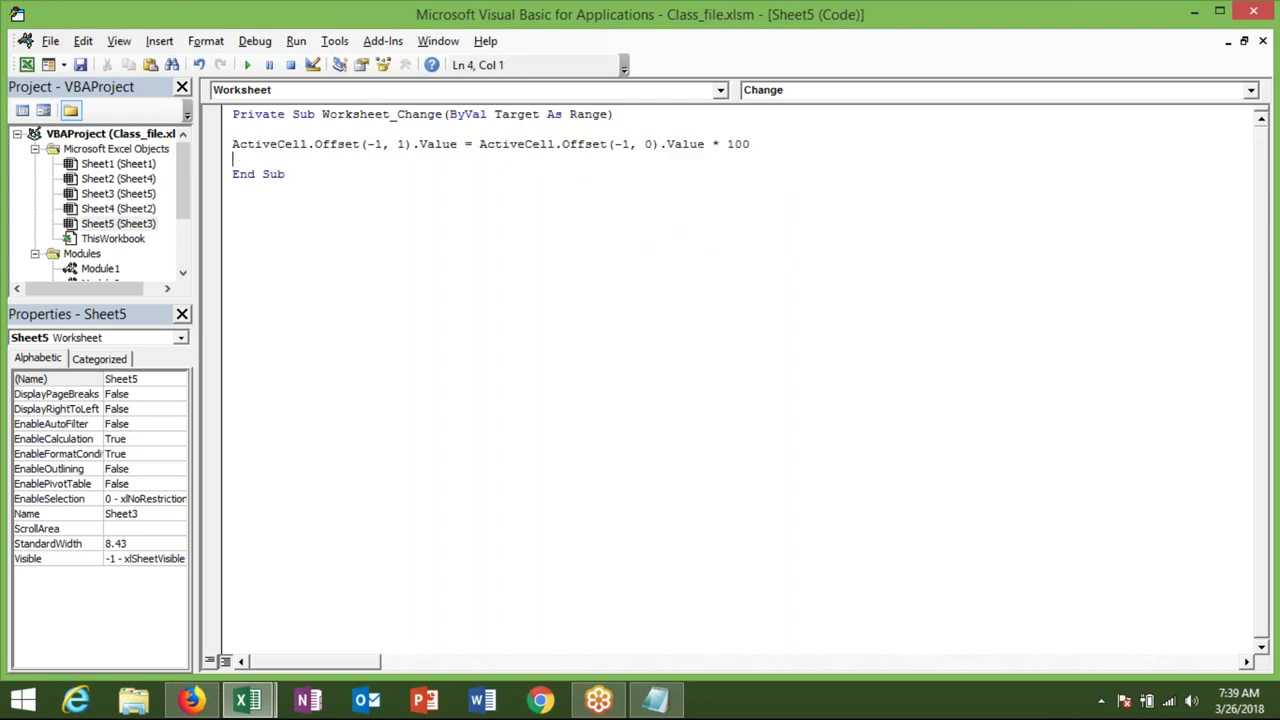
Enter 98 in A2 on Sheet3 and check that B2 shows 9800.
click(232, 144)
key(alt+F11)
key(Left)
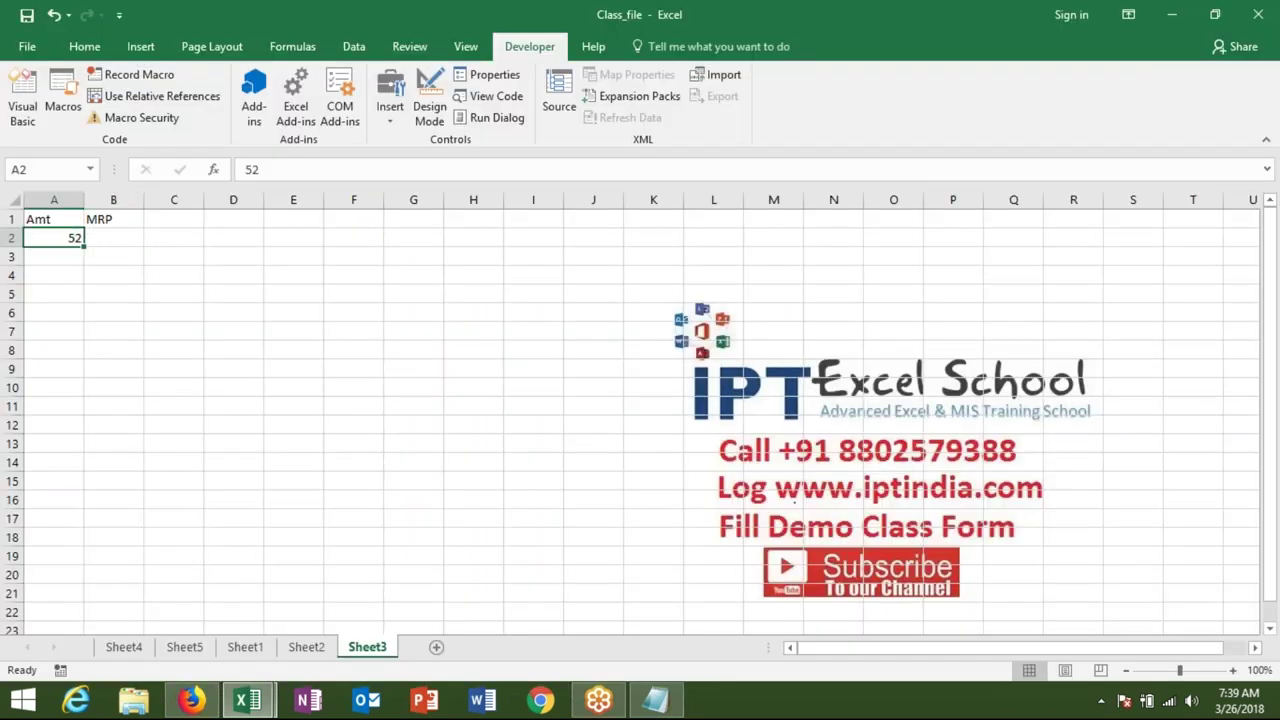
text(98)
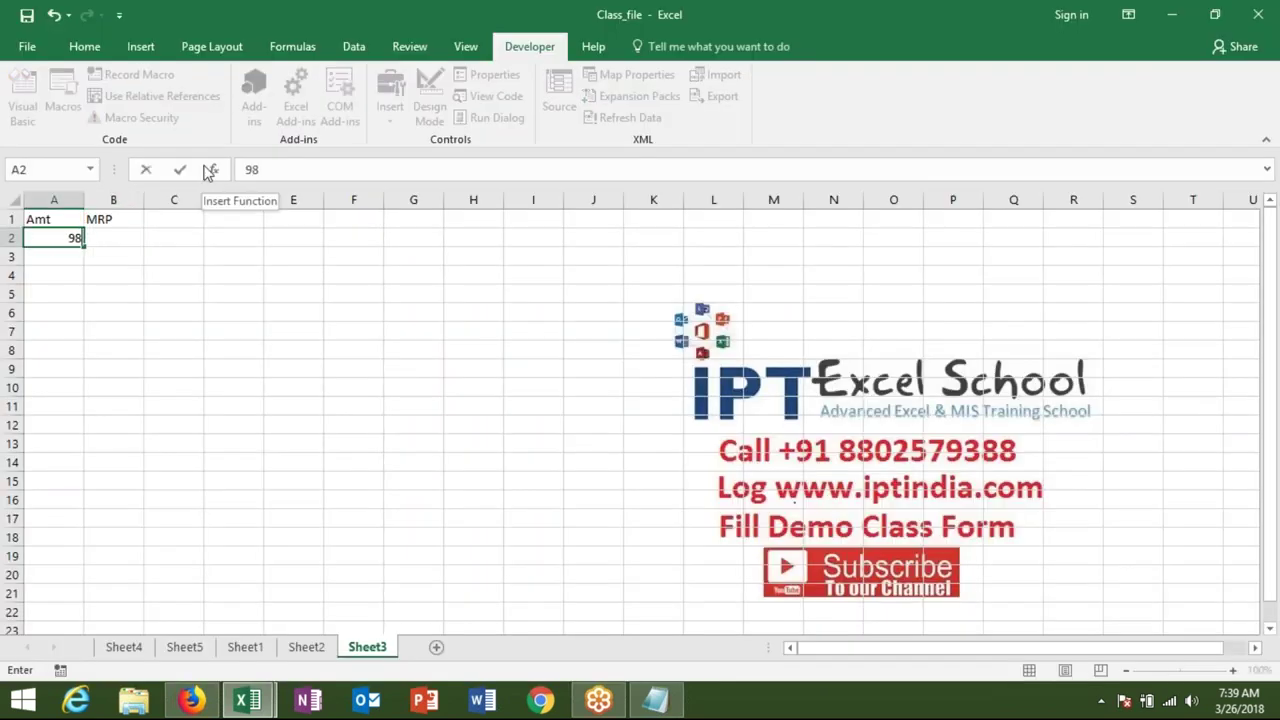
key(Return)
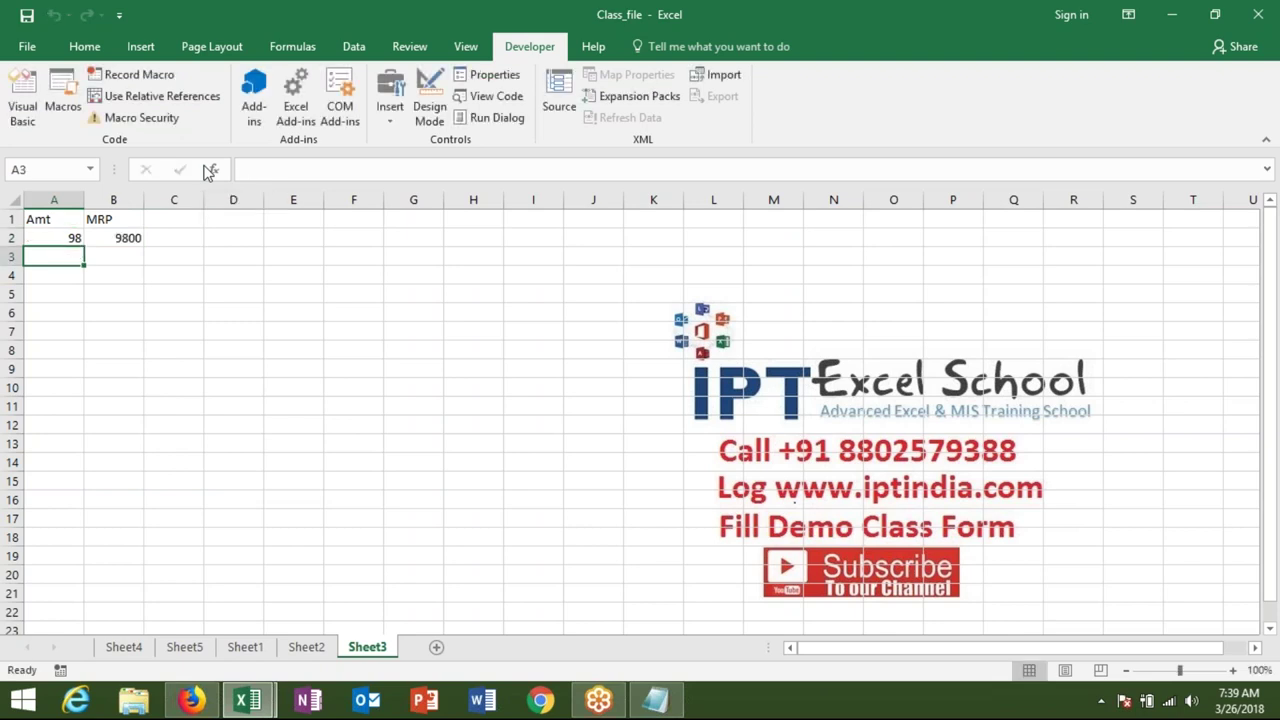
key(Up)
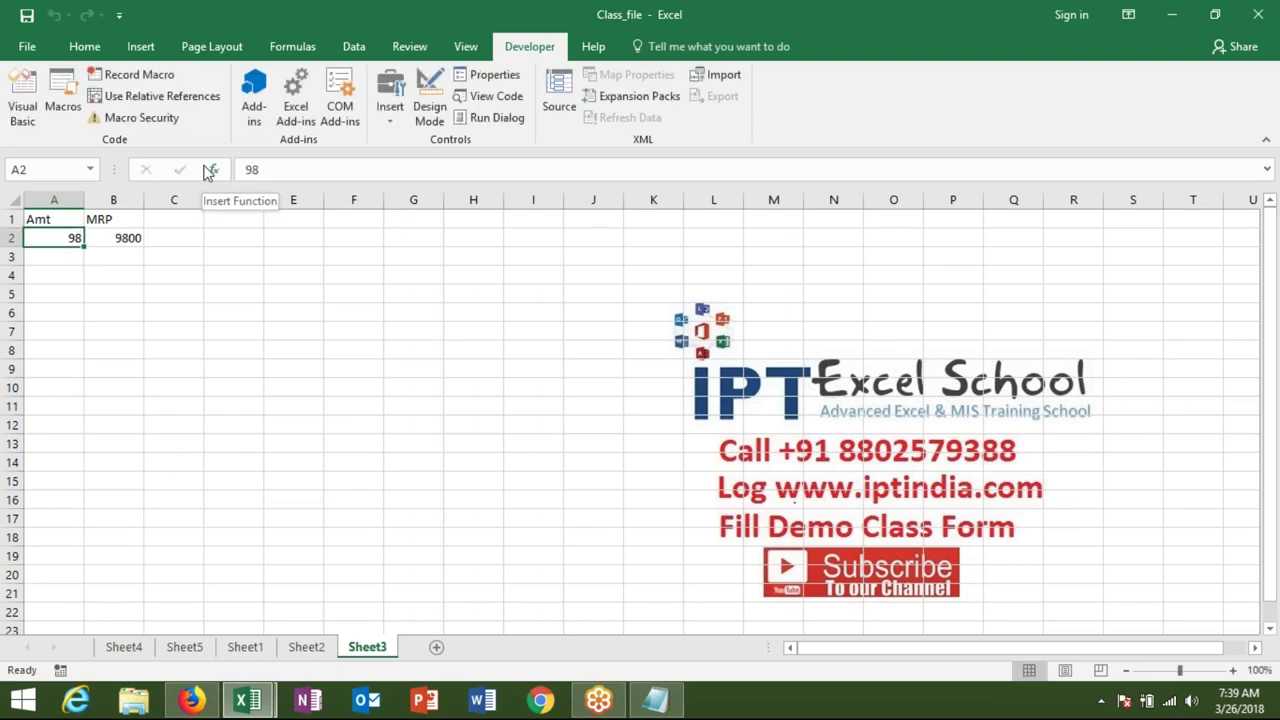
key(Right)
key(Left)
In the VBA editor, select the entire Worksheet_Change procedure.
key(alt+F11)
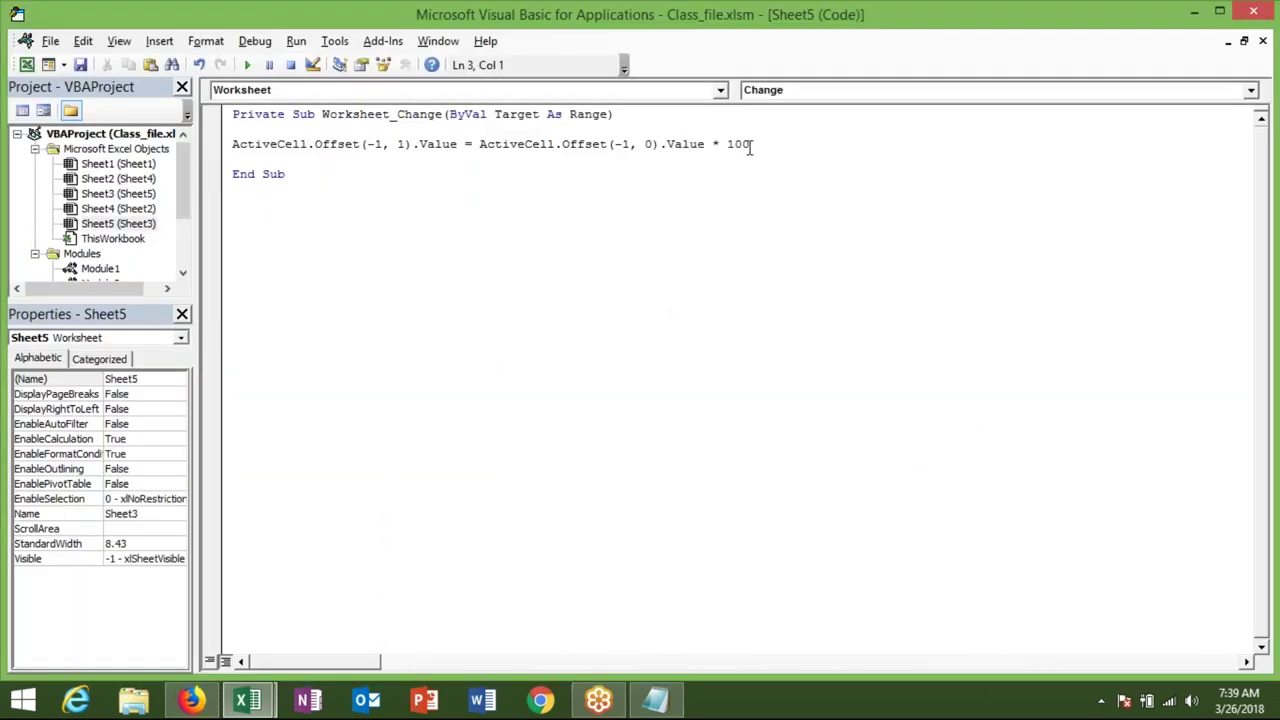
drag(752, 147, 478, 145)
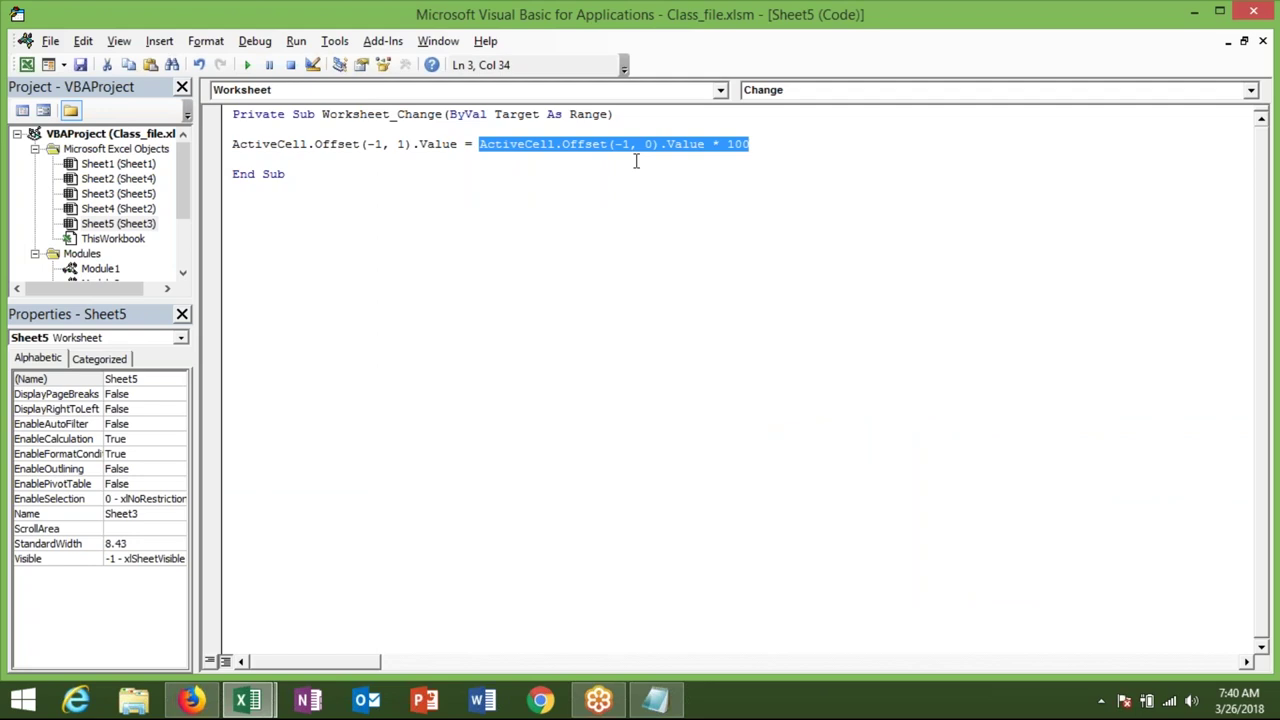
drag(282, 189, 224, 104)
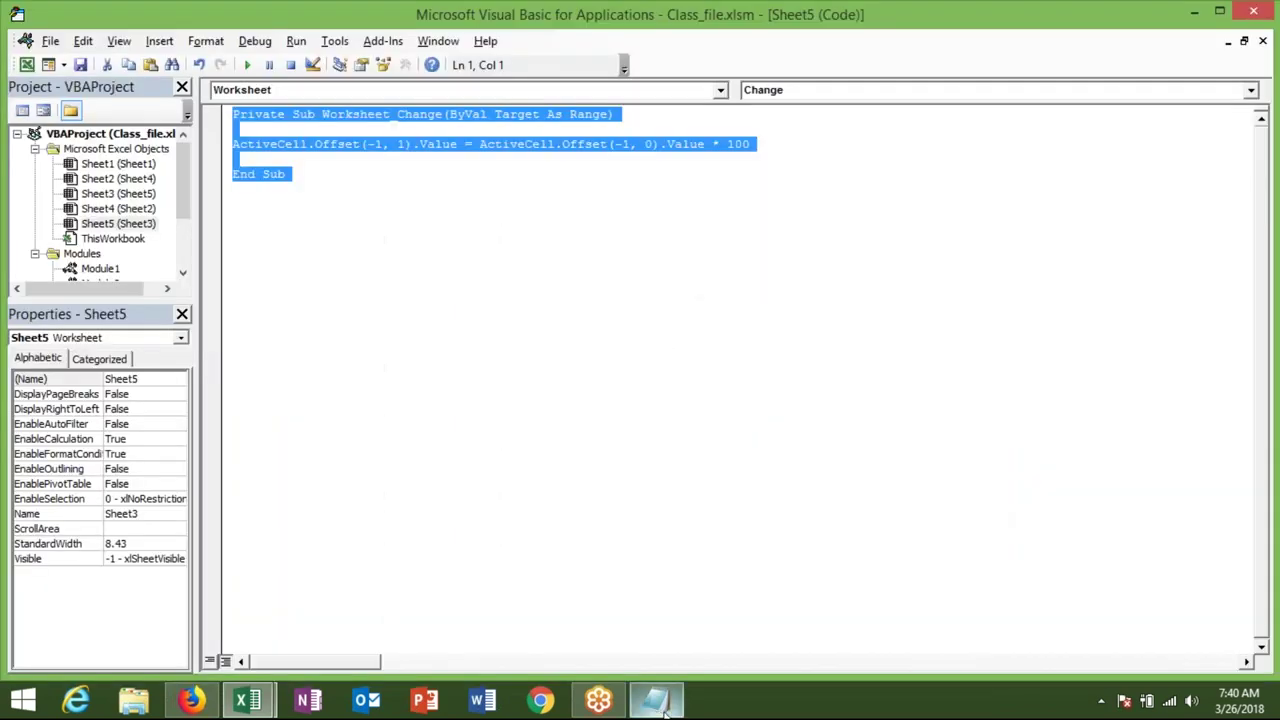
Select all the column-A locking macro code in Notepad and launch Chrome.
drag(194, 336, 43, 86)
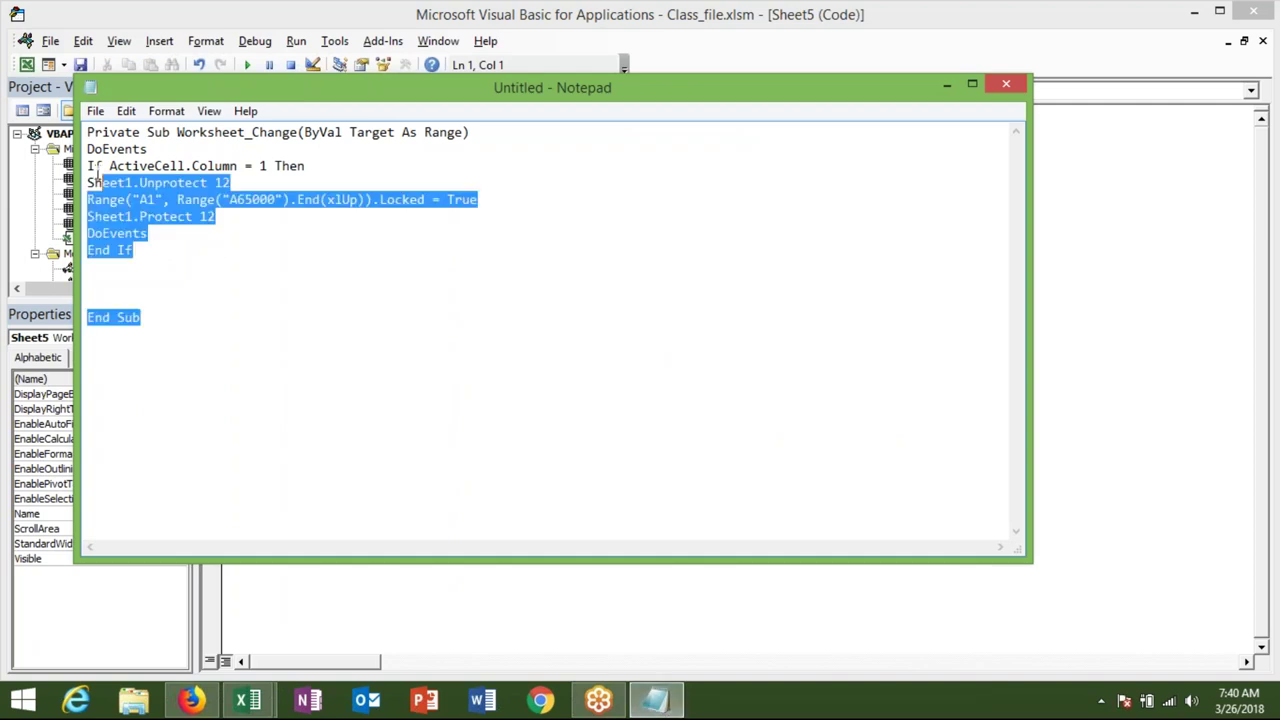
click(540, 700)
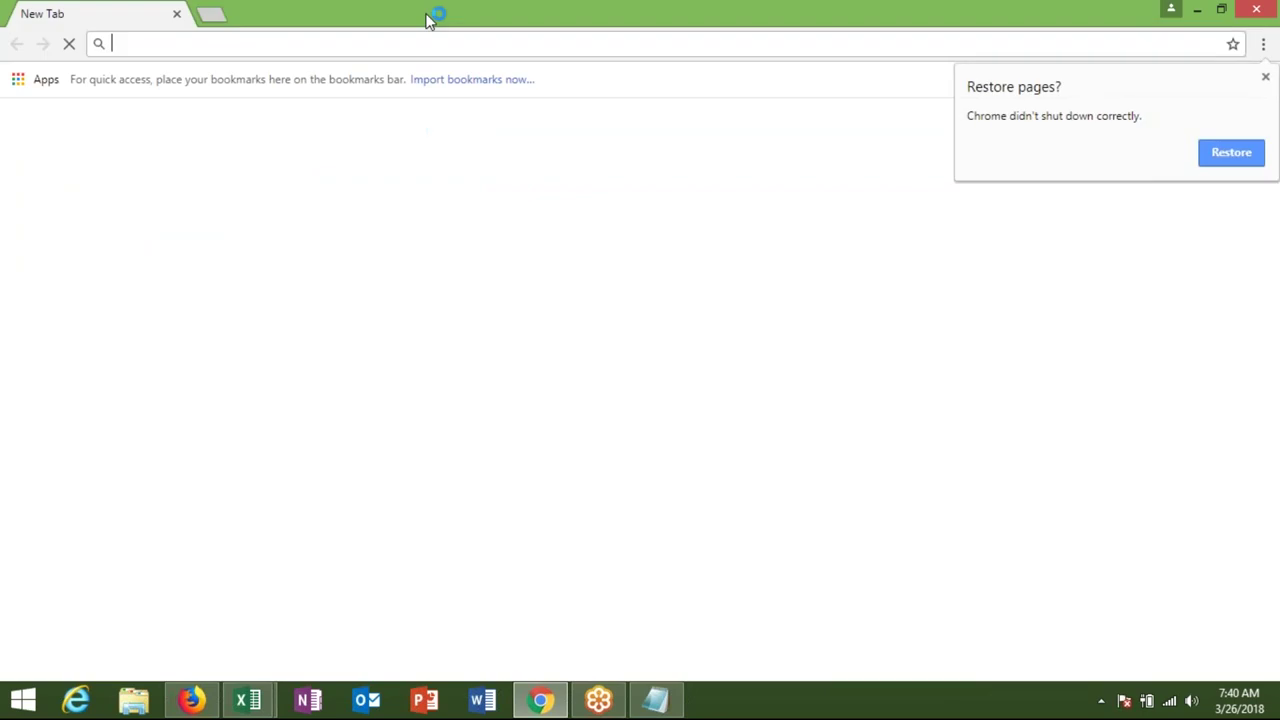
Open Gmail and the most recent sent email, Join Link - Advanced Excel Class.
text(gm)
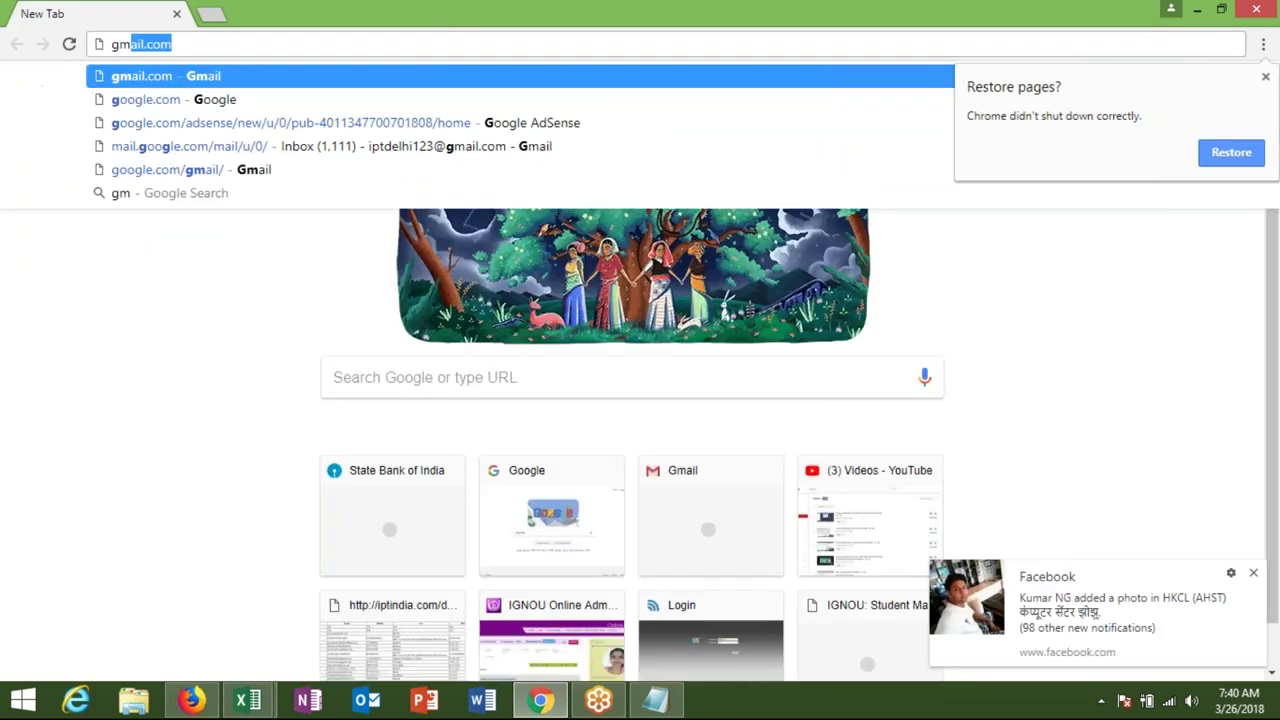
text(ail.com)
key(Return)
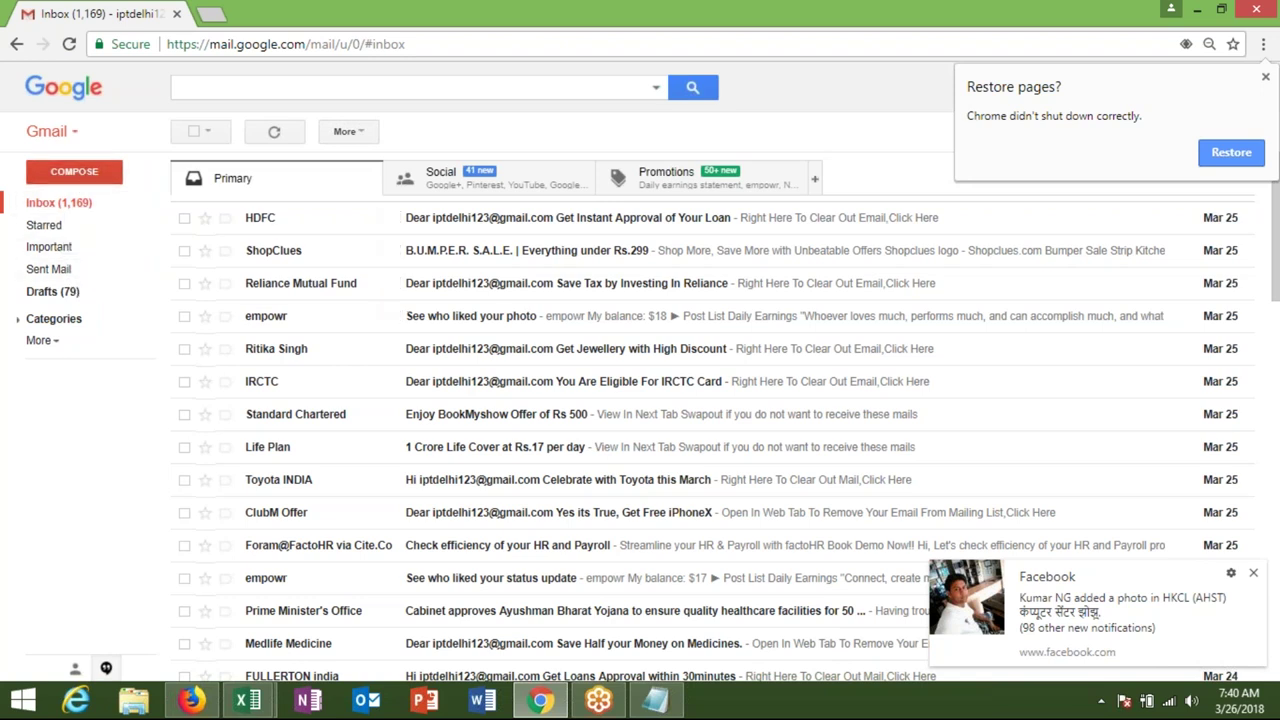
click(1265, 77)
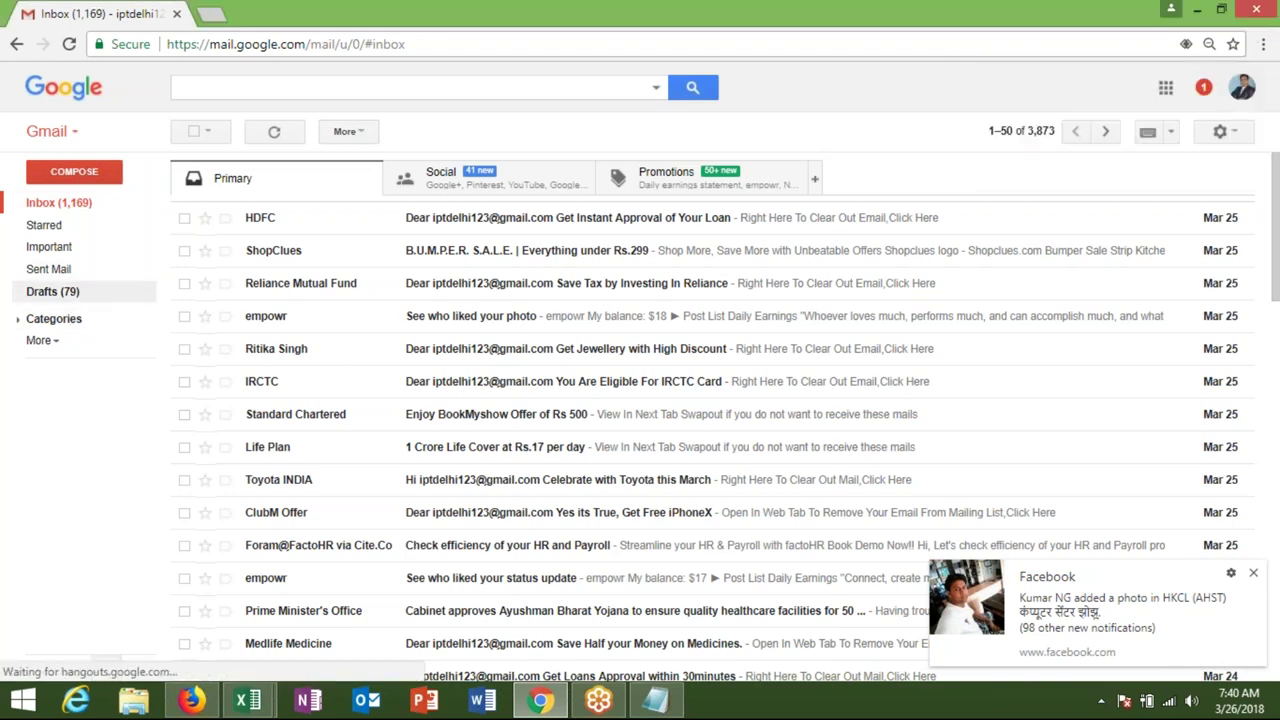
click(60, 270)
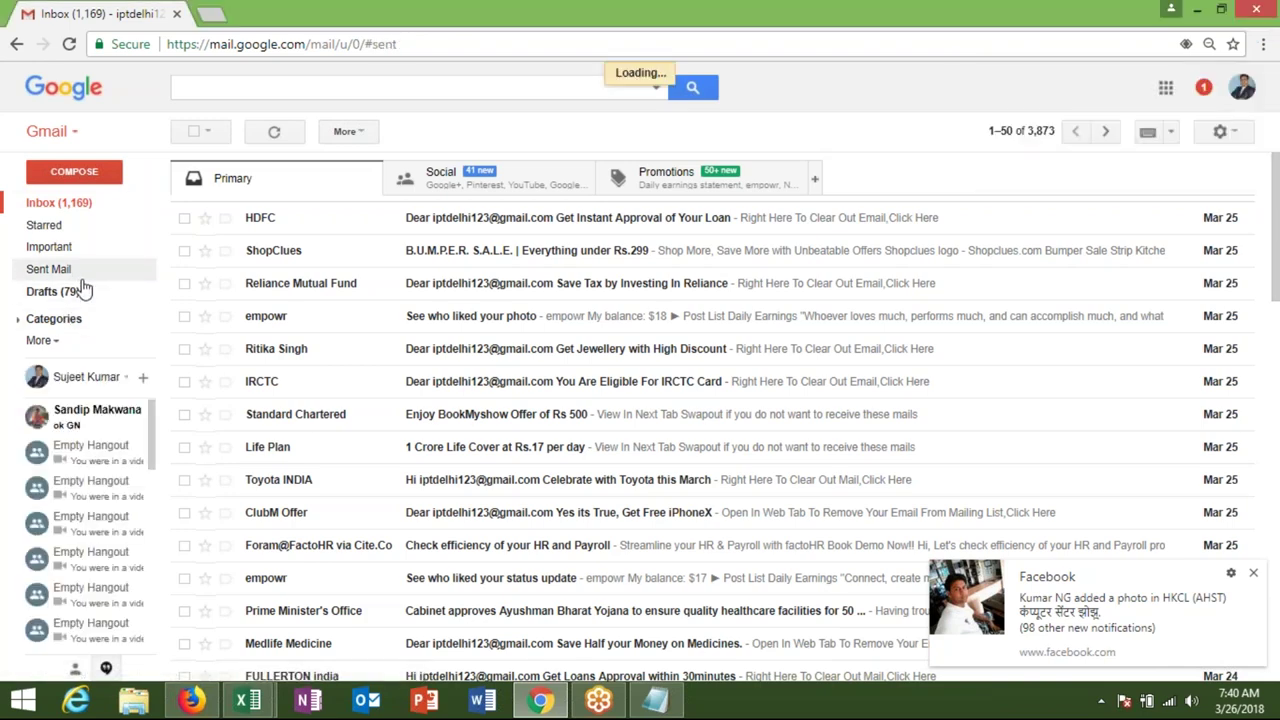
click(1255, 575)
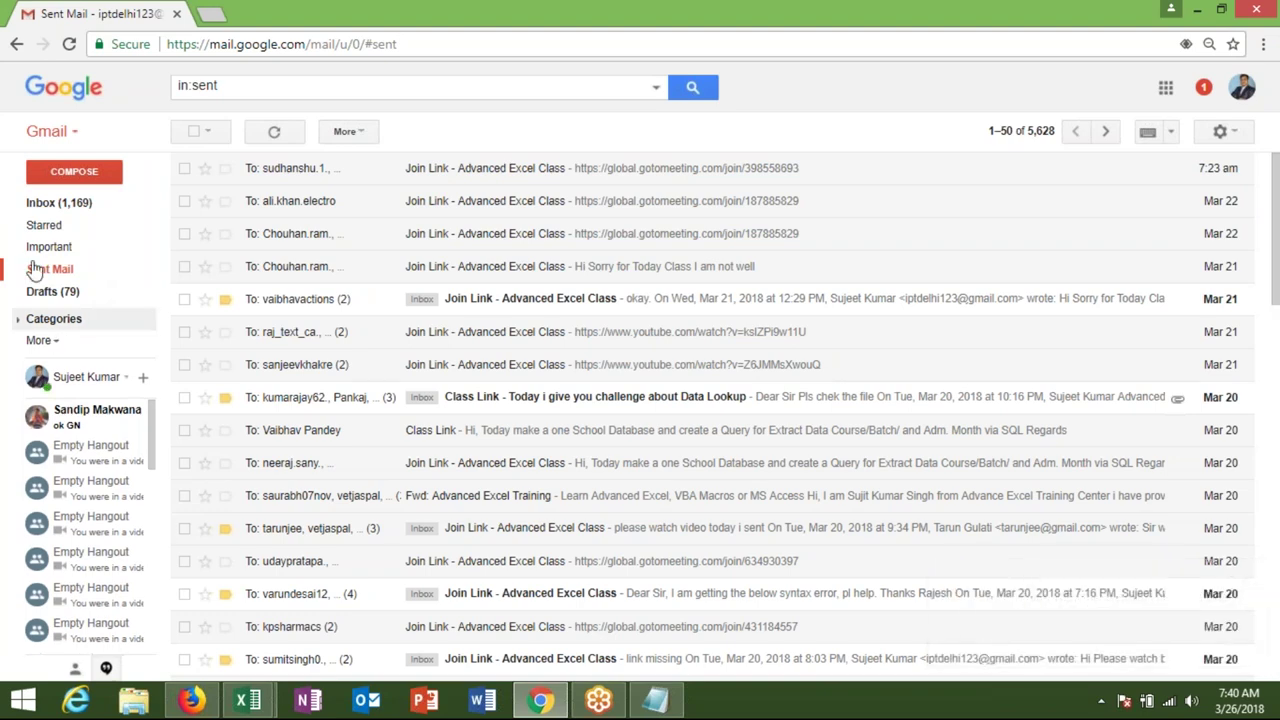
click(362, 180)
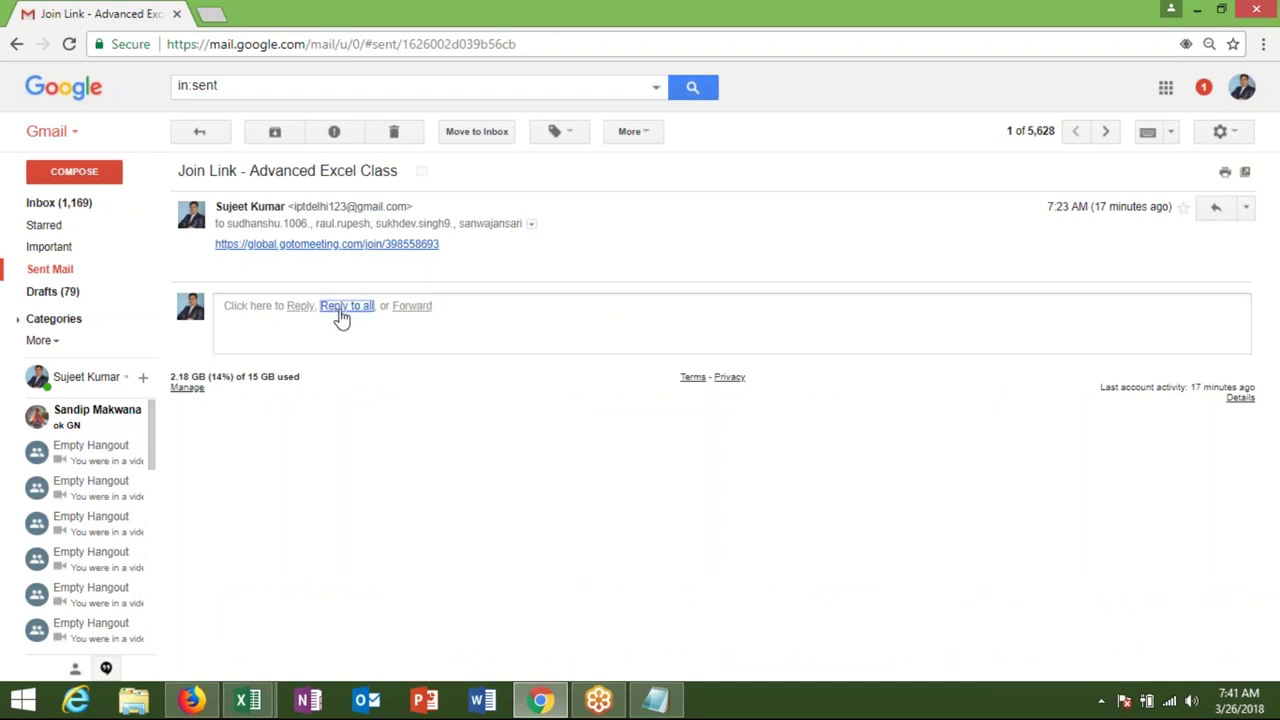
Reply to all with the pasted VBA code, send it, and return to the inbox.
click(346, 306)
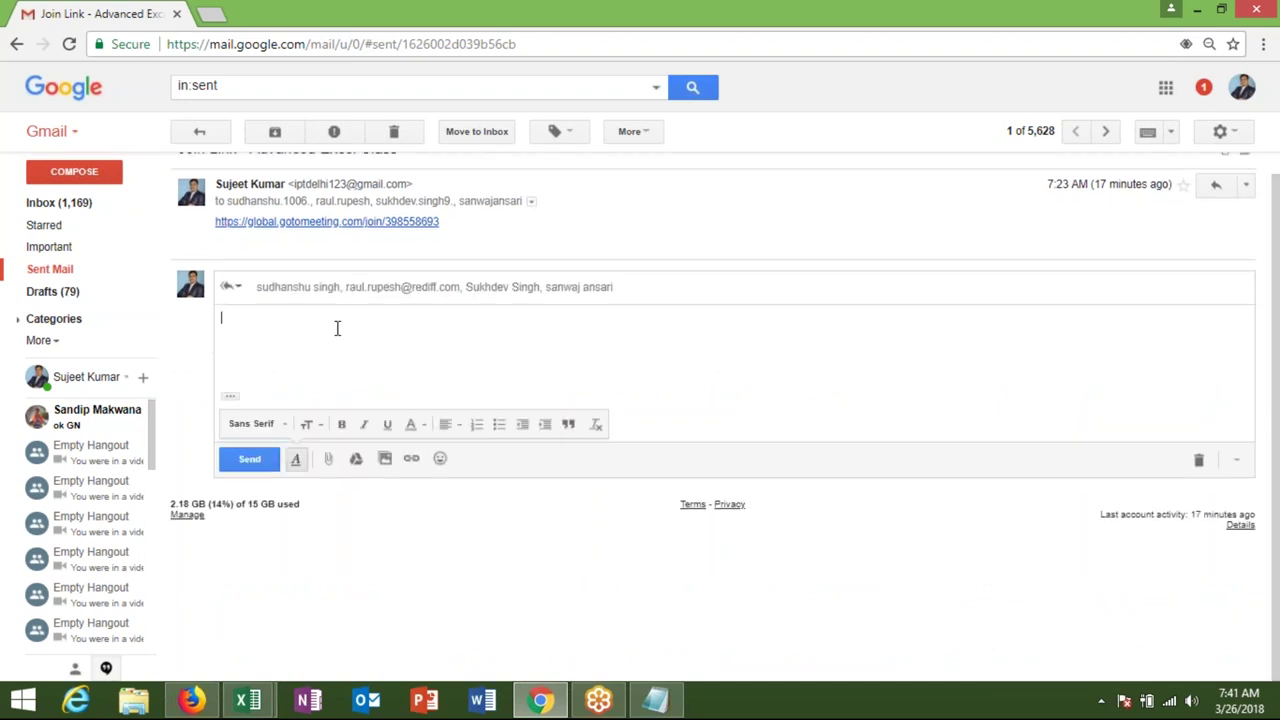
key(ctrl+v)
click(268, 544)
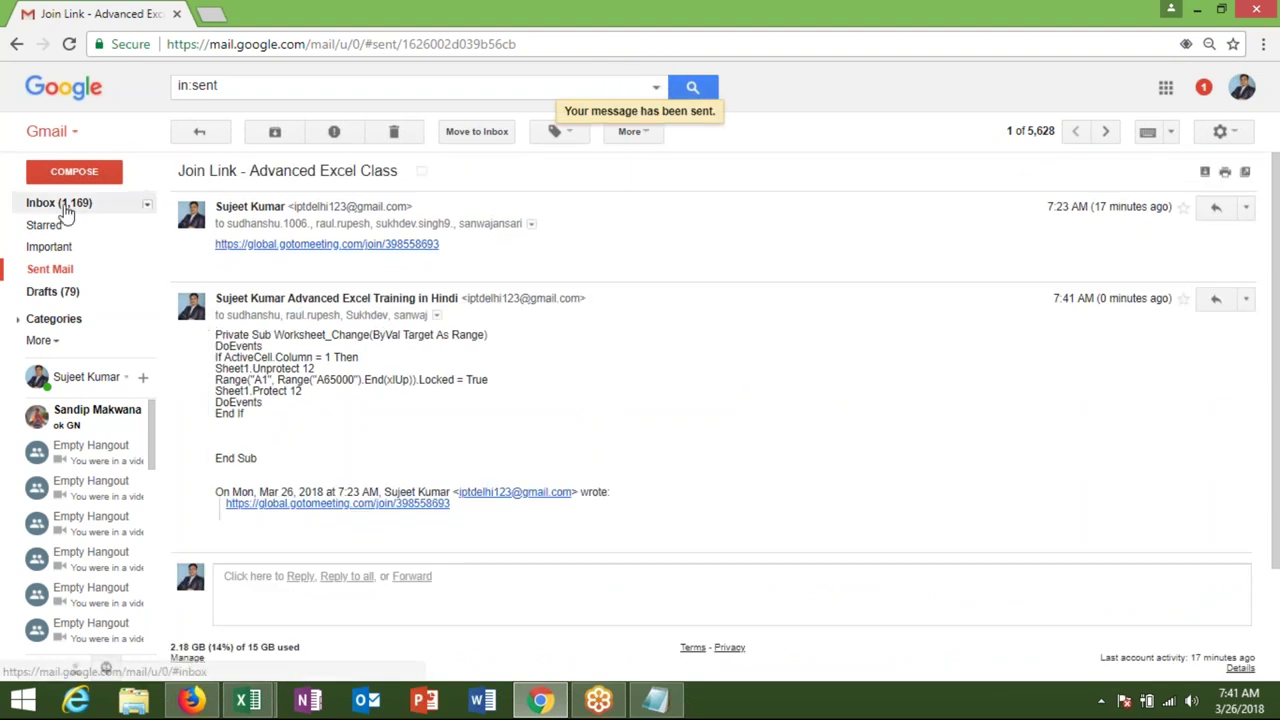
click(60, 202)
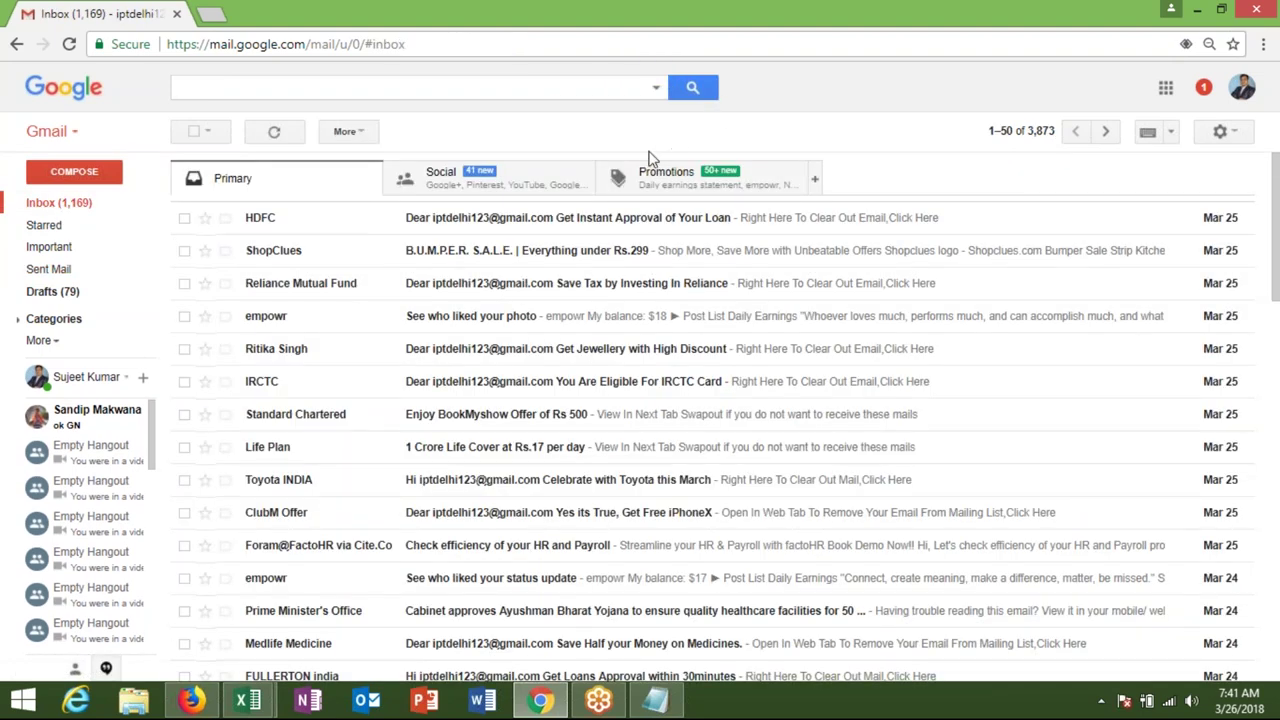
Minimise Chrome with Win+D to reveal the desktop.
key(super+d)
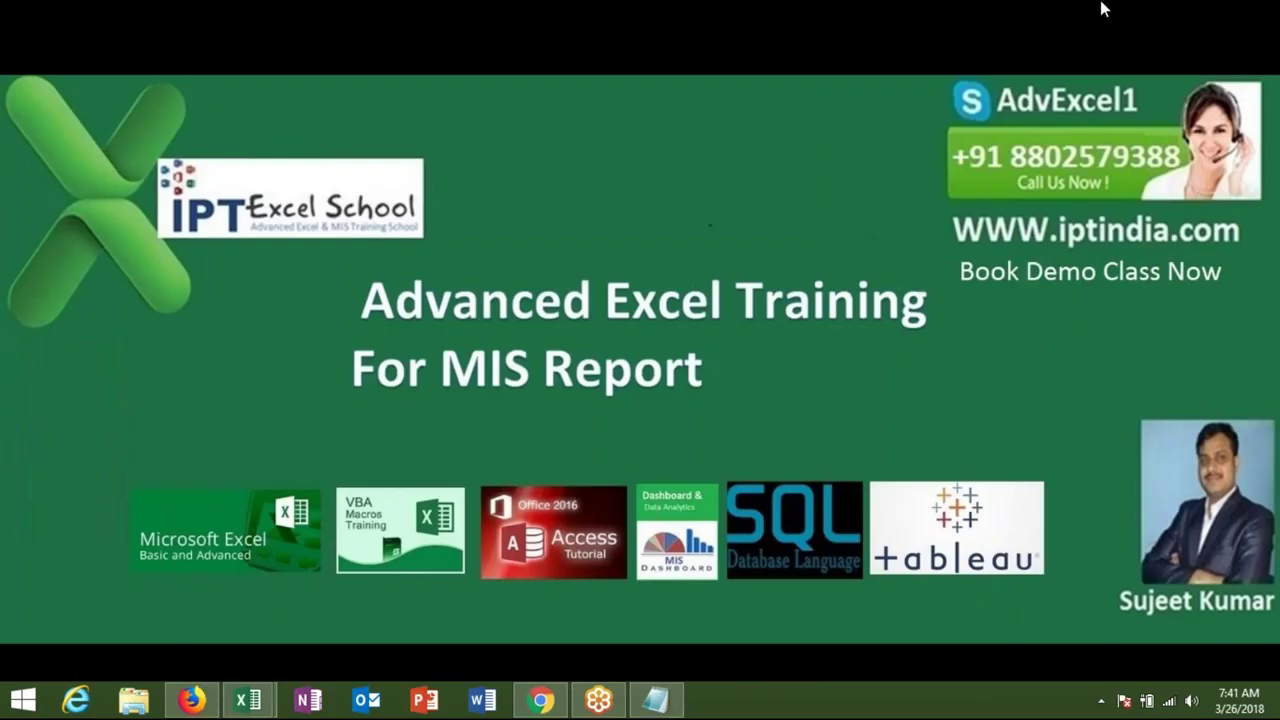